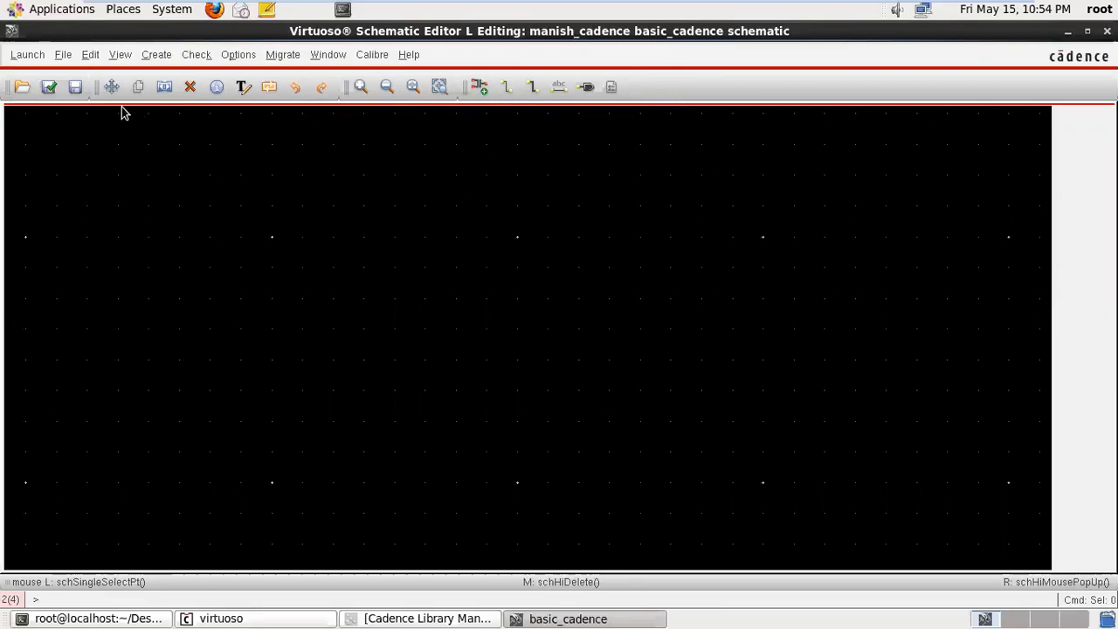
- Open the schematic view of cell inv from the inverter library in a new tab for editing
{"action": "left_click", "coordinate": [108, 85]}
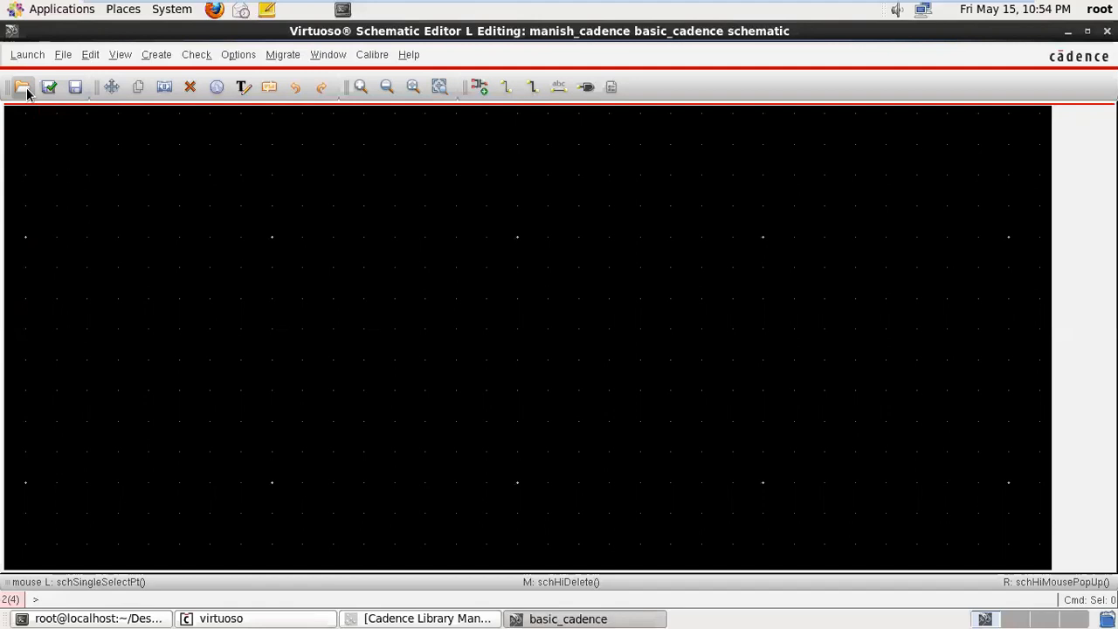
{"action": "left_click", "coordinate": [25, 90]}
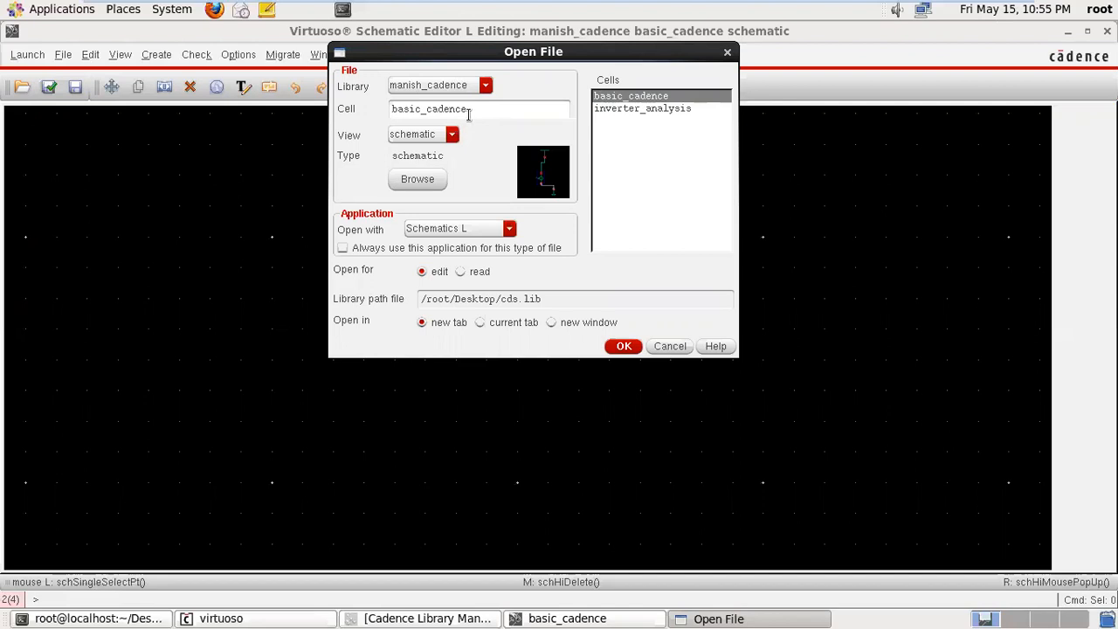
{"action": "left_click", "coordinate": [487, 86]}
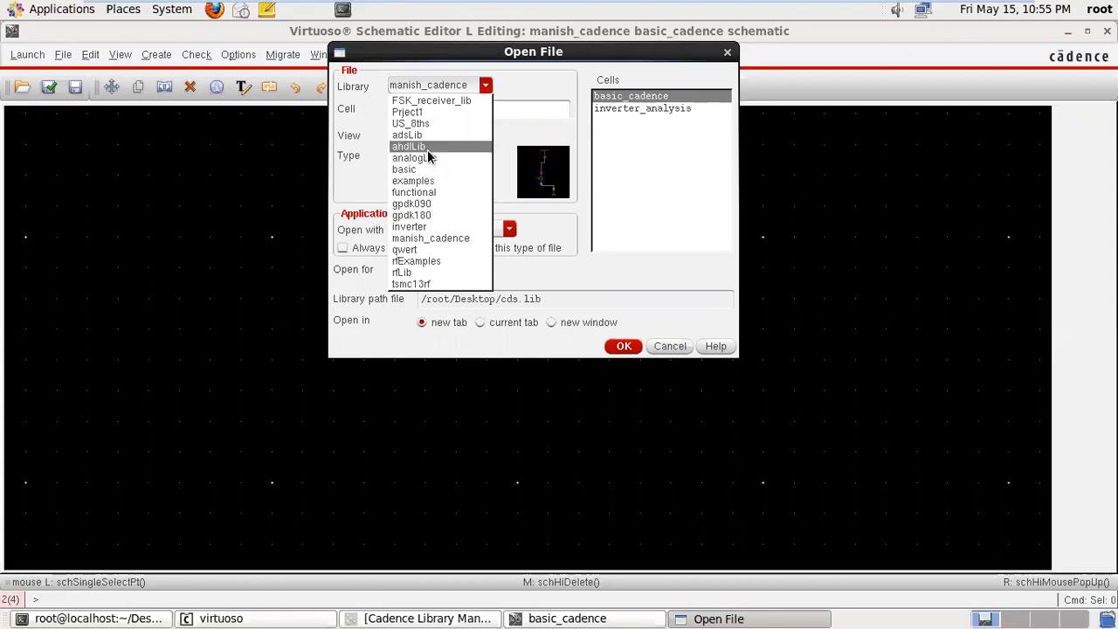
{"action": "left_click", "coordinate": [421, 229]}
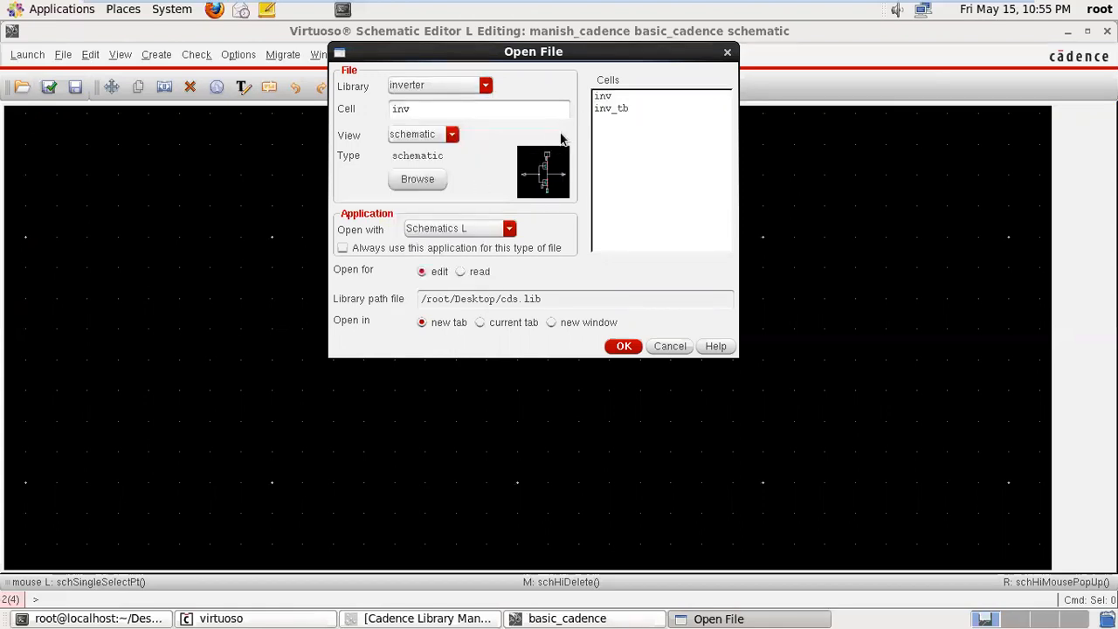
{"action": "left_click", "coordinate": [601, 97]}
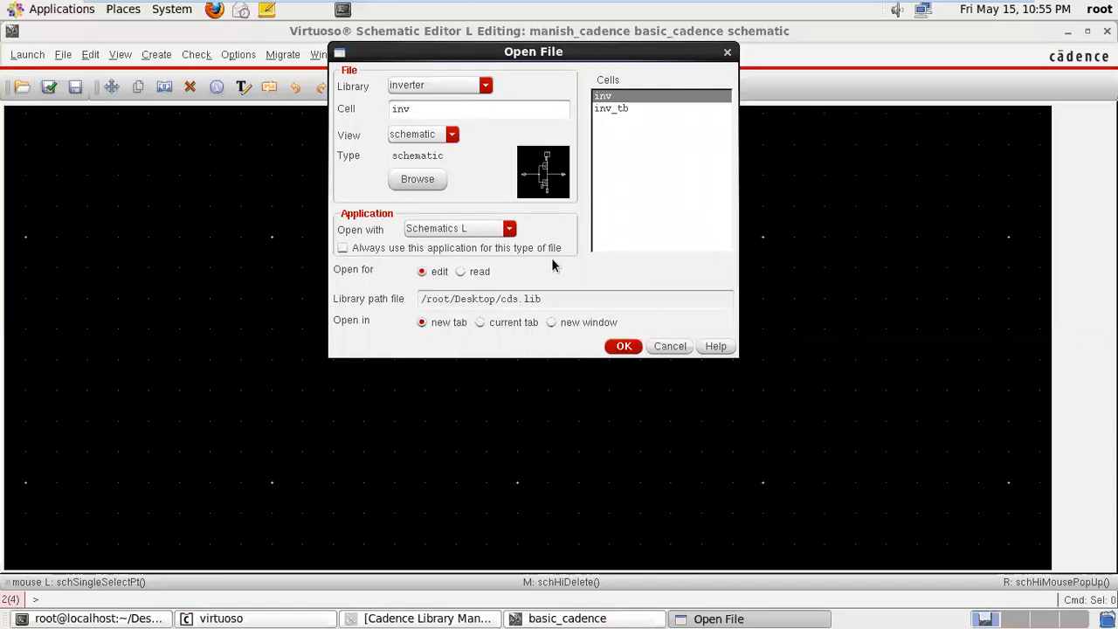
{"action": "left_click", "coordinate": [623, 346]}
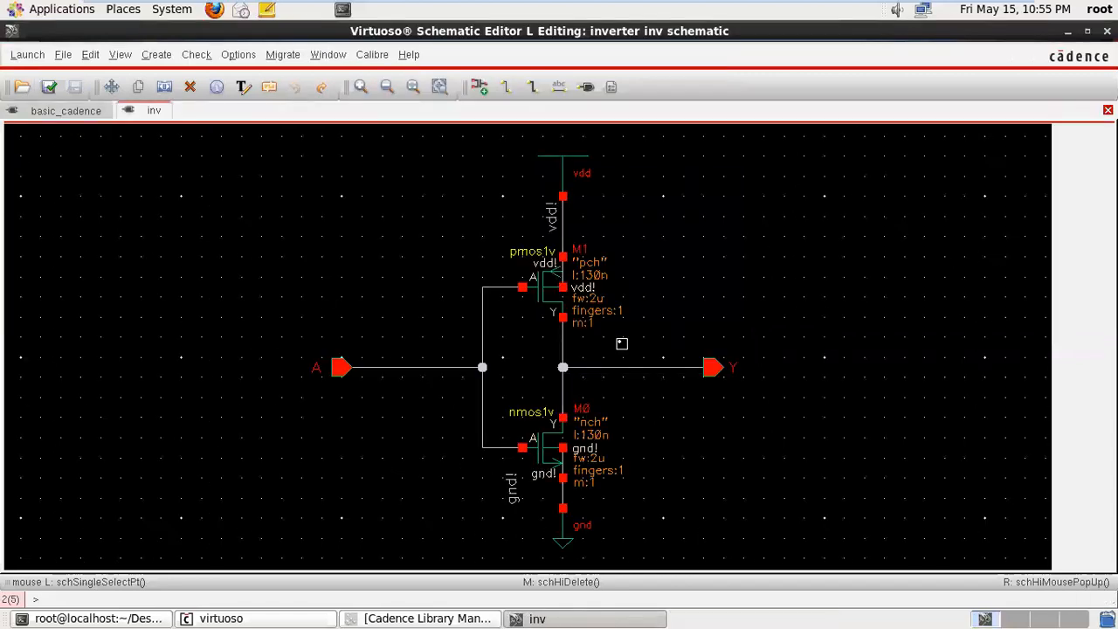
- Move input pin A off its wire to empty space above and left of the circuit in the inv schematic
{"action": "left_click", "coordinate": [68, 113]}
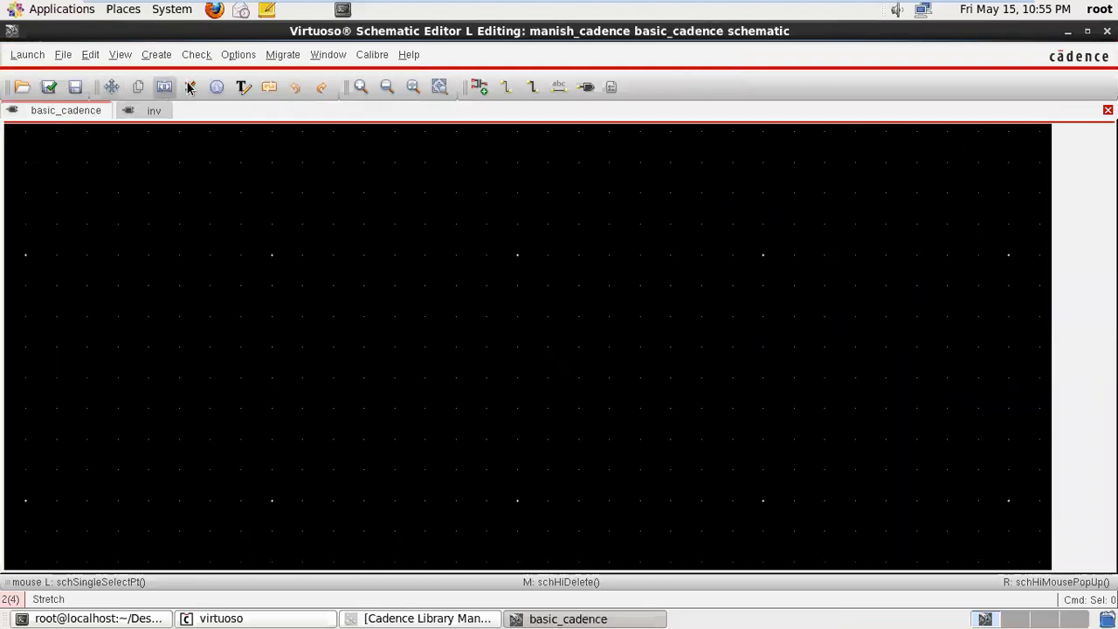
{"action": "left_click", "coordinate": [155, 111]}
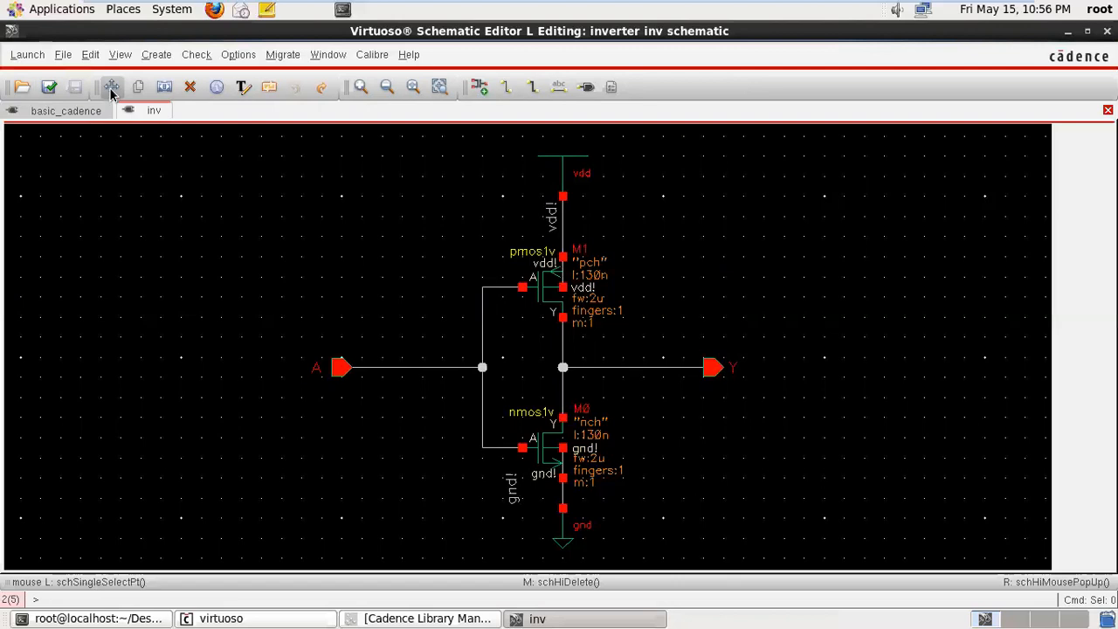
{"action": "left_click", "coordinate": [111, 88]}
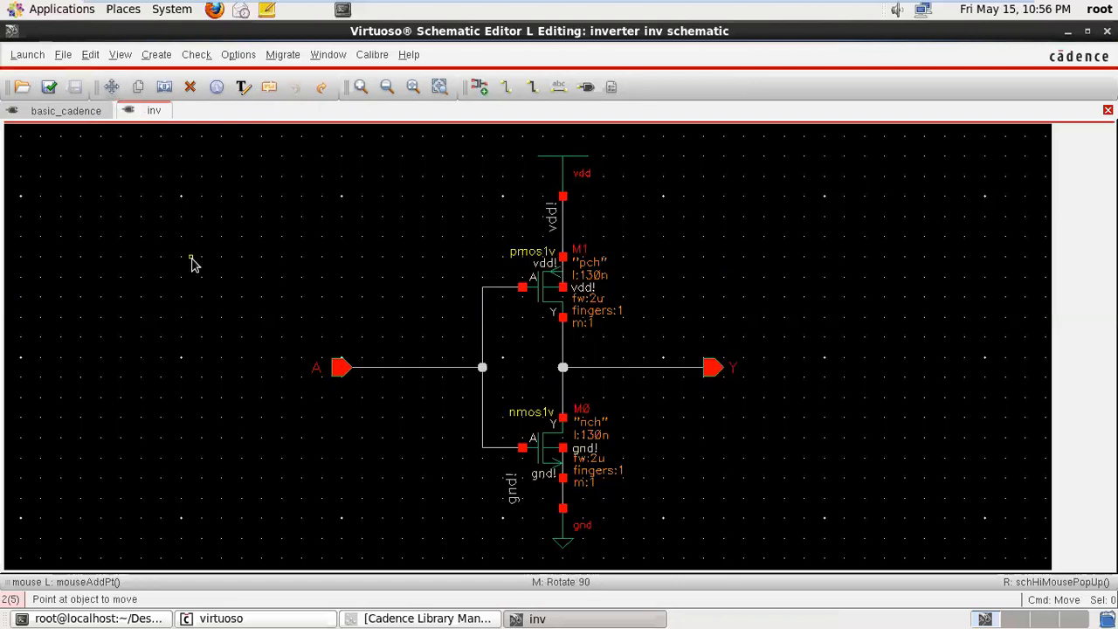
{"action": "left_click_drag", "start_coordinate": [282, 336], "coordinate": [415, 442]}
{"action": "left_click", "coordinate": [403, 432]}
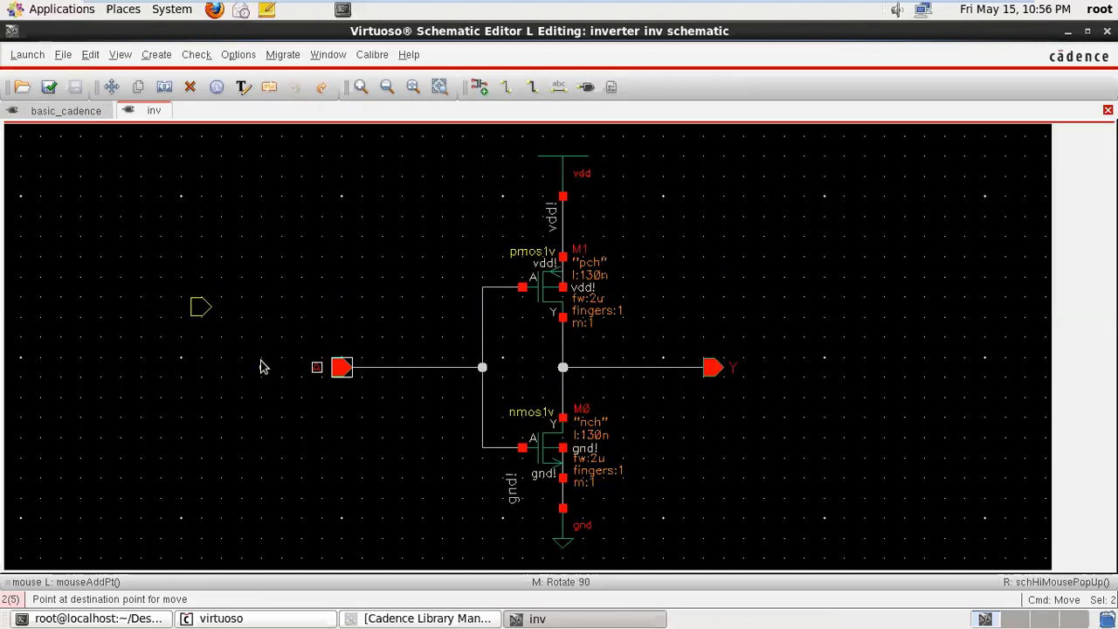
{"action": "left_click", "coordinate": [243, 265]}
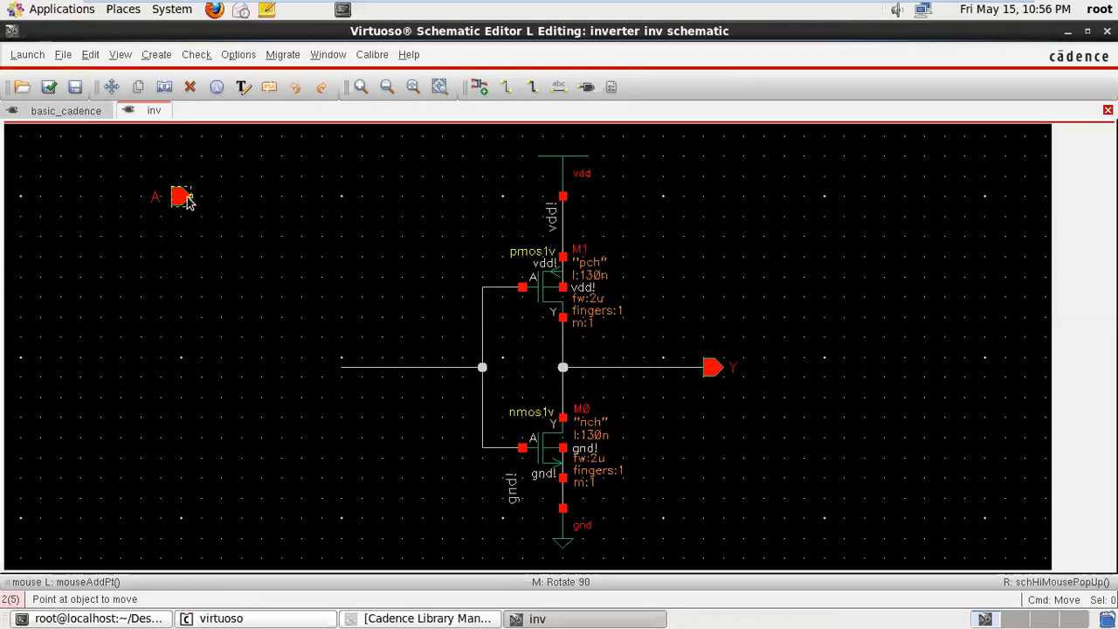
- Move transistors M1 and M0 to empty space right of the circuit and pull the output wire's end off pin Y
{"action": "left_click", "coordinate": [552, 294]}
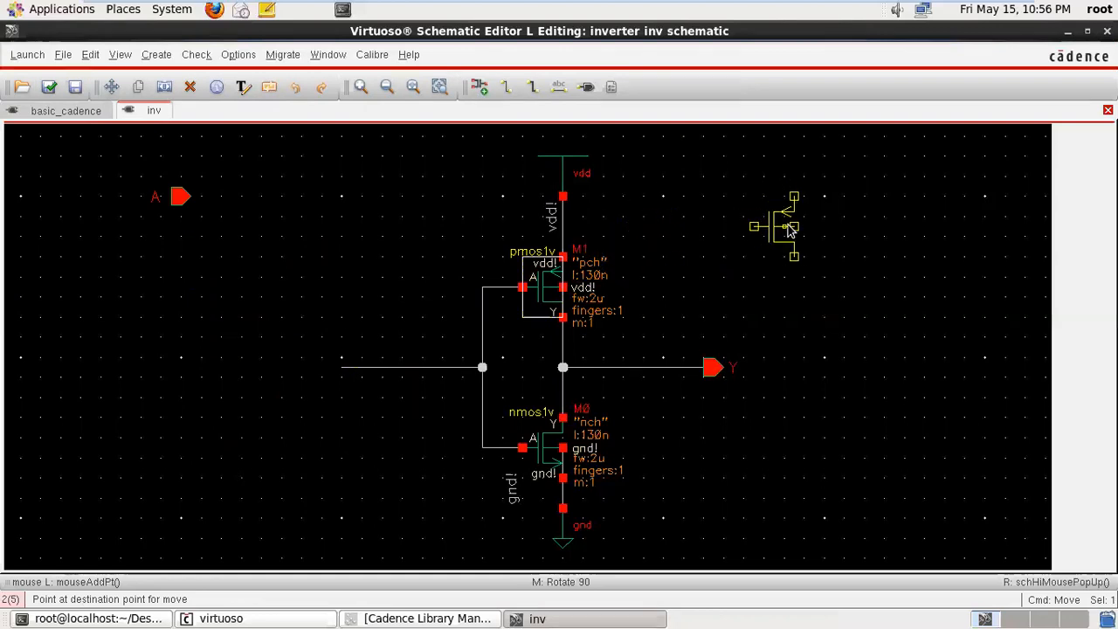
{"action": "left_click", "coordinate": [830, 246]}
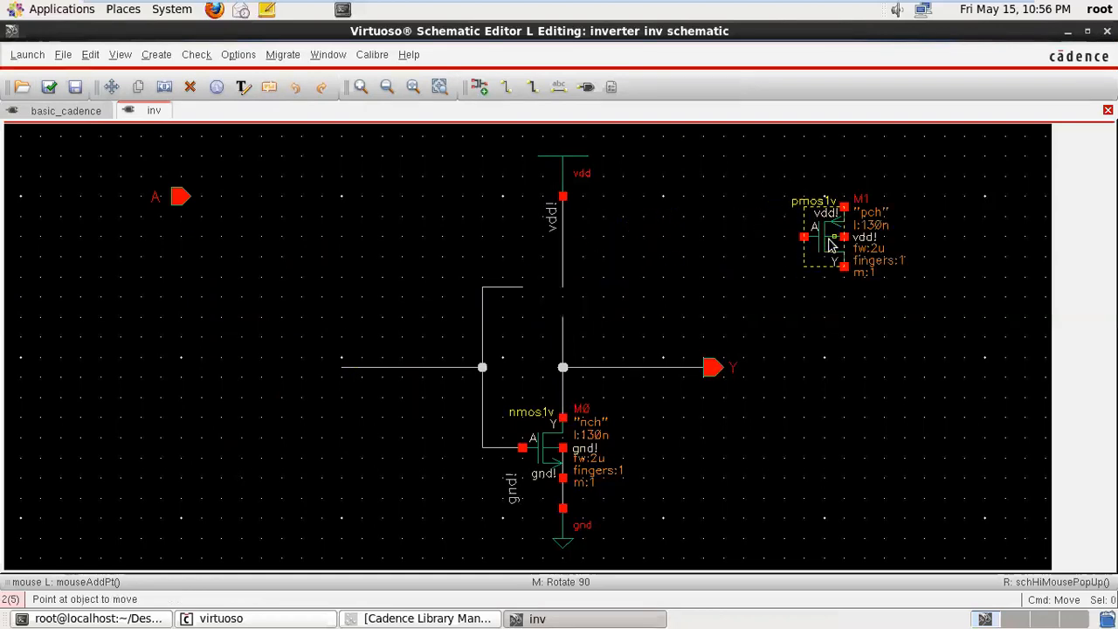
{"action": "left_click", "coordinate": [710, 368]}
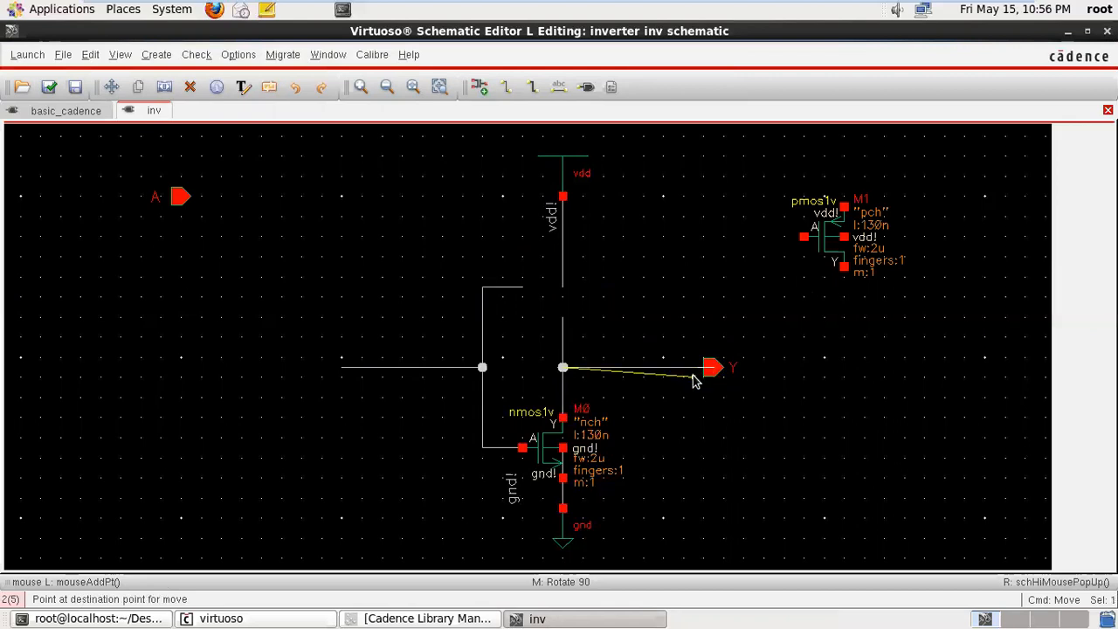
{"action": "left_click", "coordinate": [673, 290]}
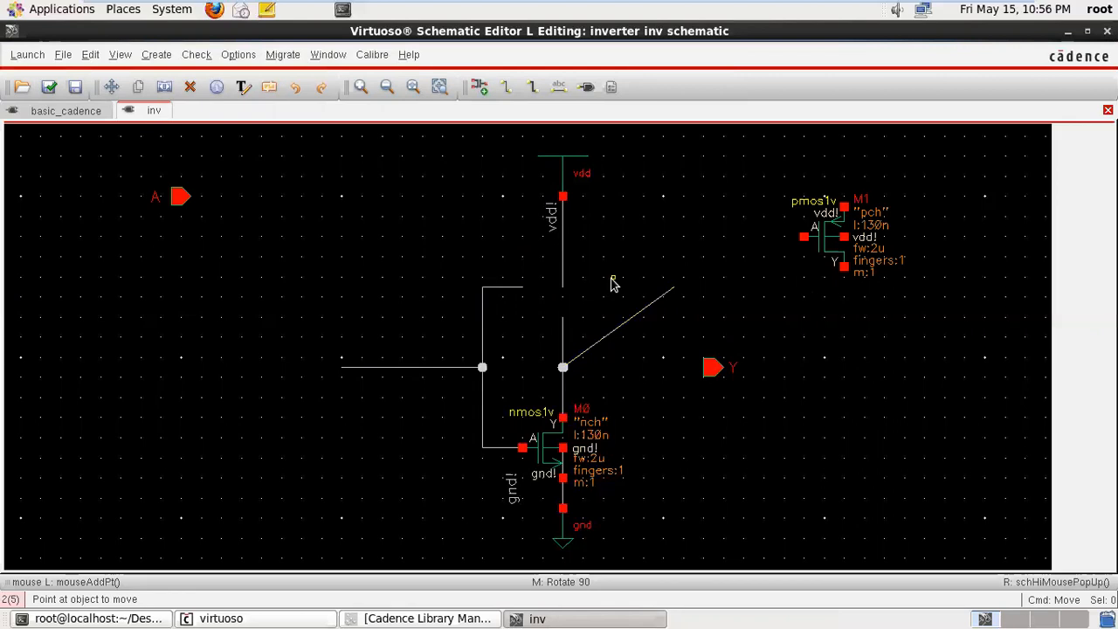
{"action": "left_click", "coordinate": [576, 448]}
{"action": "left_click", "coordinate": [856, 471]}
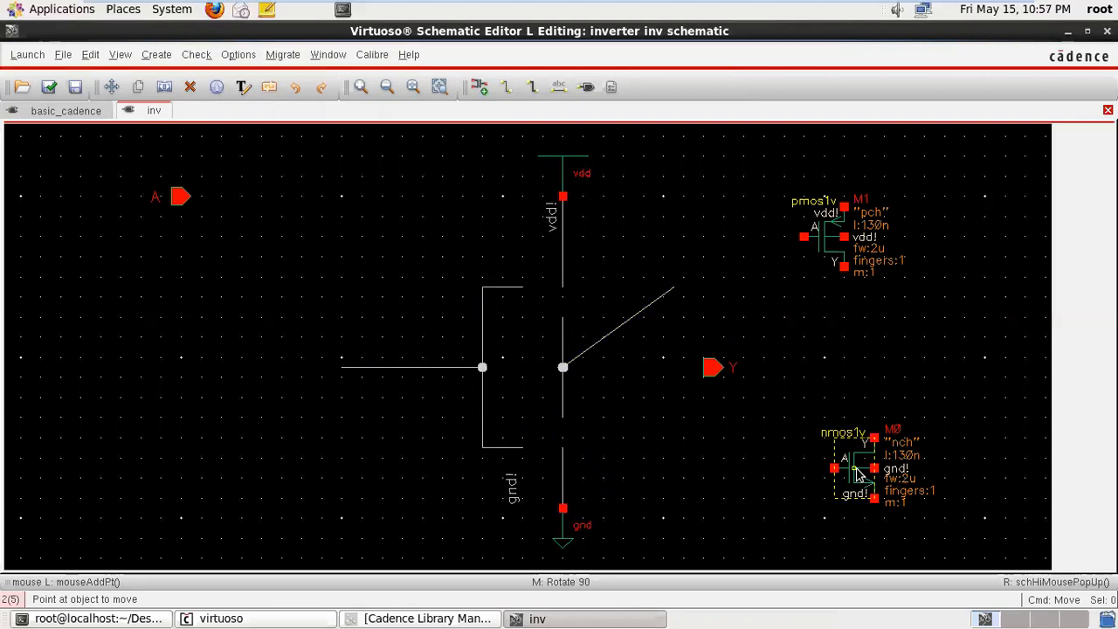
- Undo all the pin, transistor and wire moves in the inv schematic
{"action": "left_click", "coordinate": [294, 87]}
{"action": "left_click", "coordinate": [294, 87]}
{"action": "left_click", "coordinate": [292, 94]}
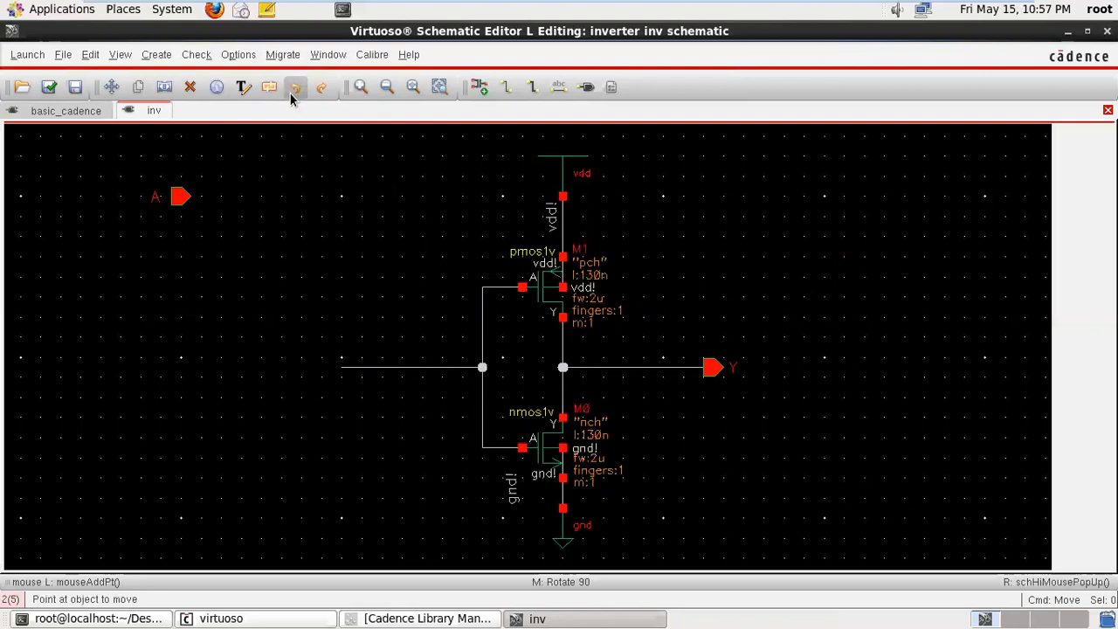
{"action": "left_click", "coordinate": [292, 95]}
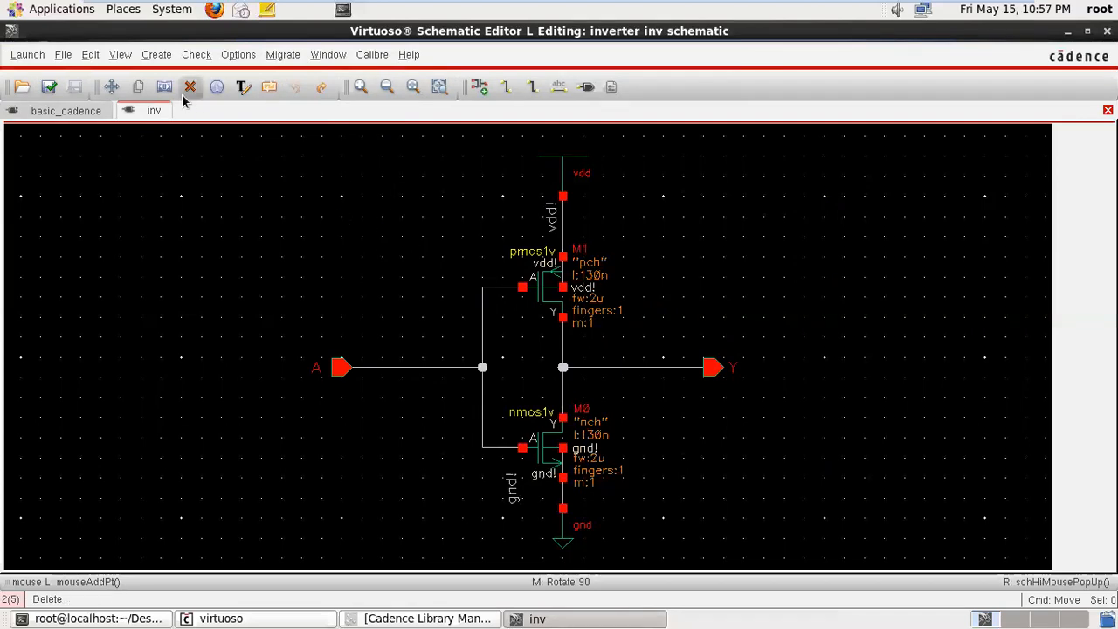
- Move the entire inverter circuit from the inv schematic into the basic_cadence schematic
{"action": "left_click", "coordinate": [111, 87]}
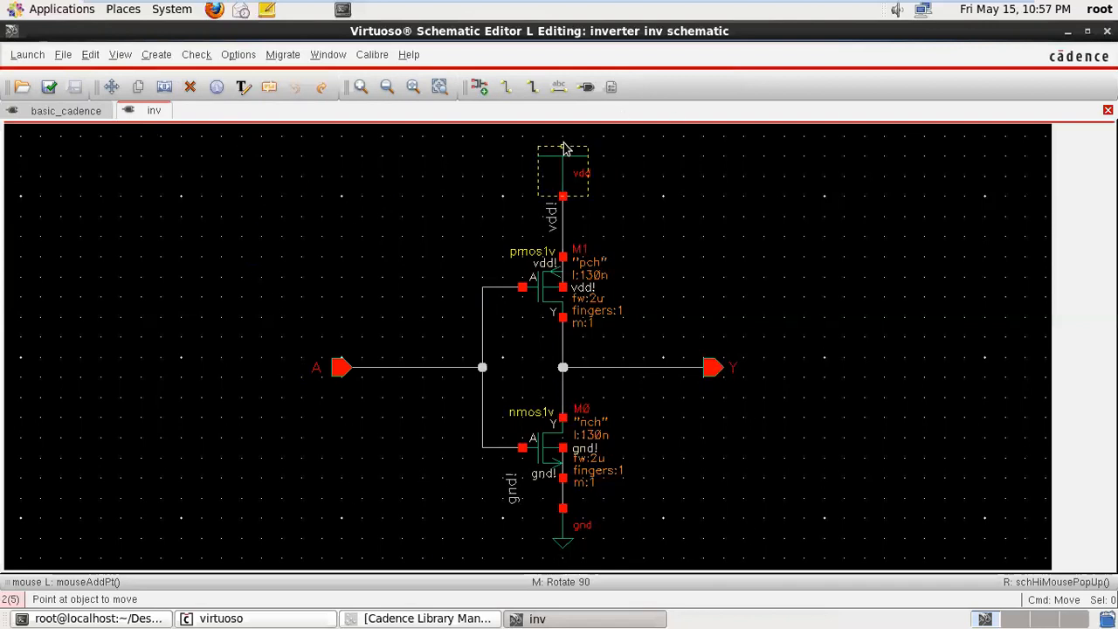
{"action": "left_click", "coordinate": [112, 88]}
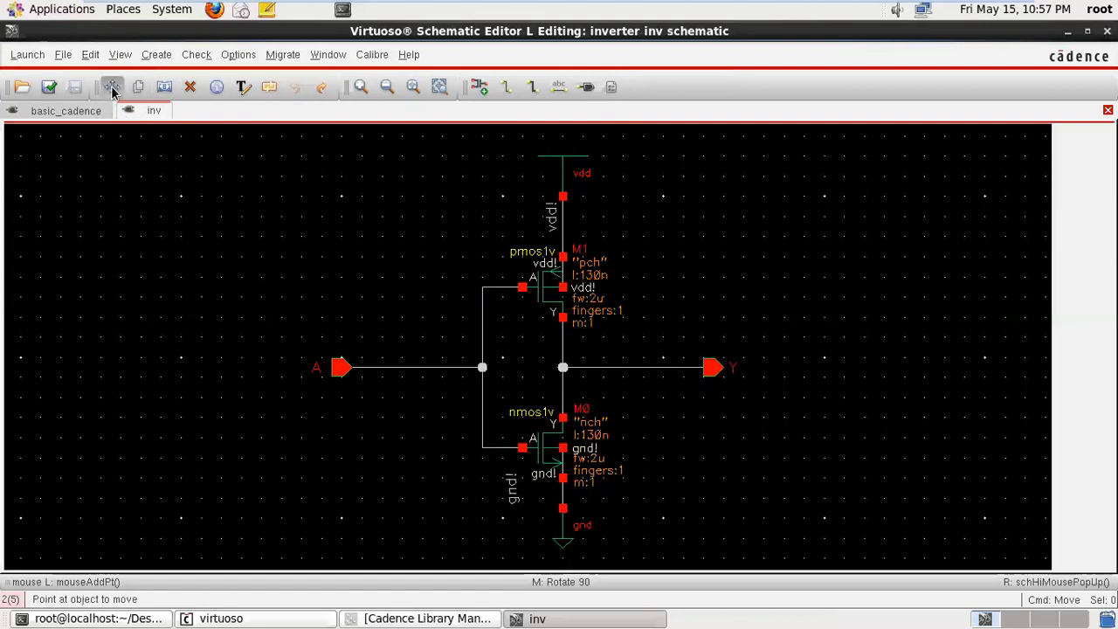
{"action": "left_click_drag", "start_coordinate": [480, 365], "coordinate": [838, 559]}
{"action": "key", "text": "m"}
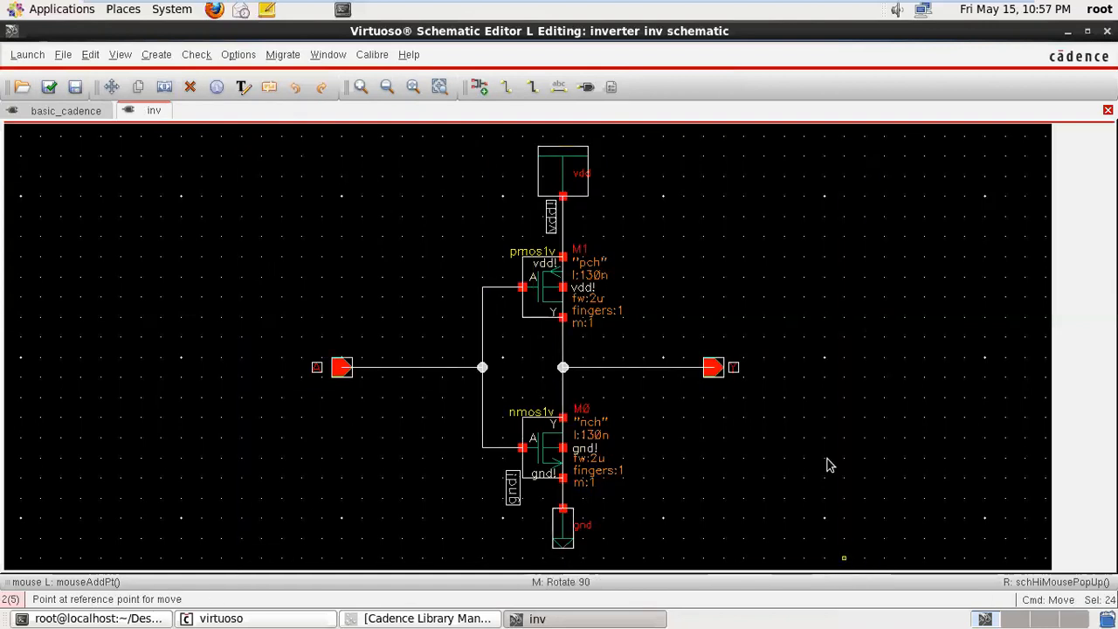
{"action": "left_click", "coordinate": [805, 320]}
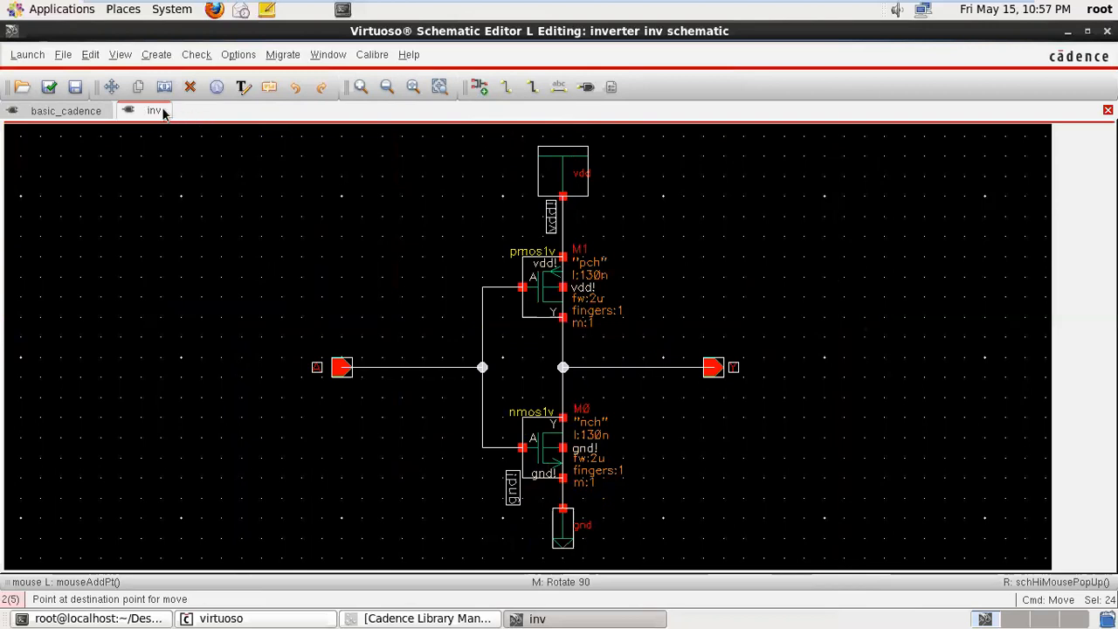
{"action": "left_click", "coordinate": [91, 110]}
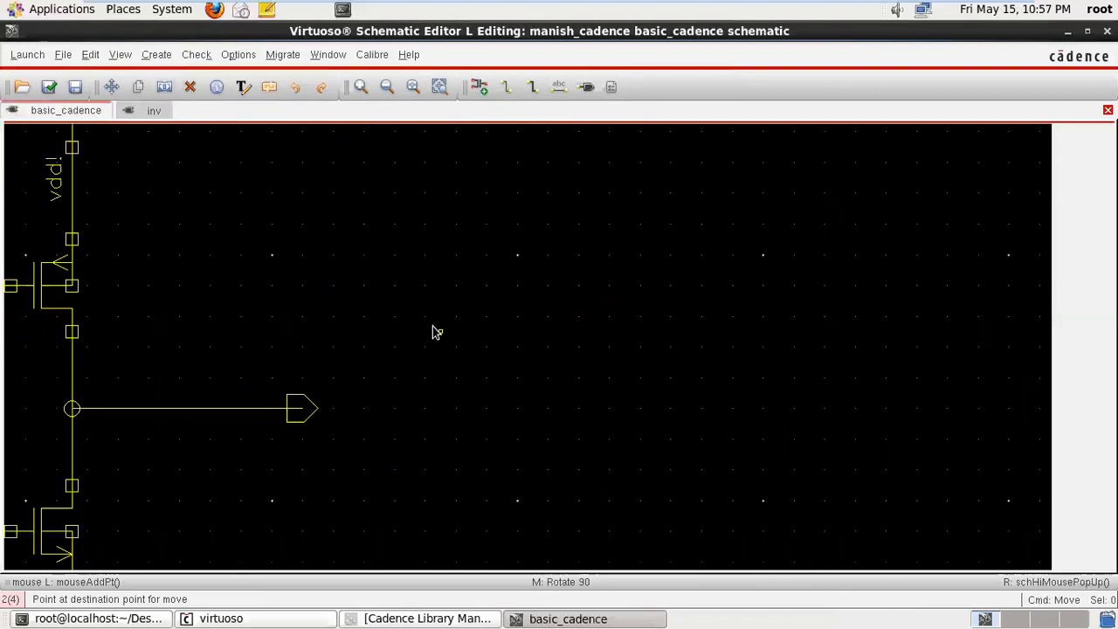
{"action": "left_click", "coordinate": [928, 291]}
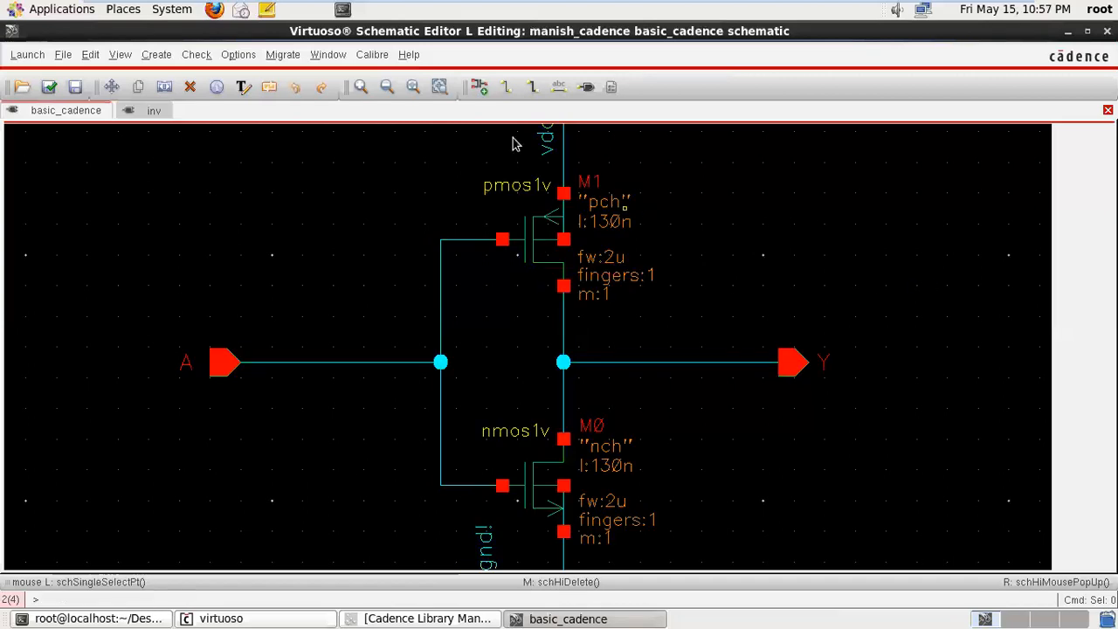
{"action": "left_click", "coordinate": [387, 87]}
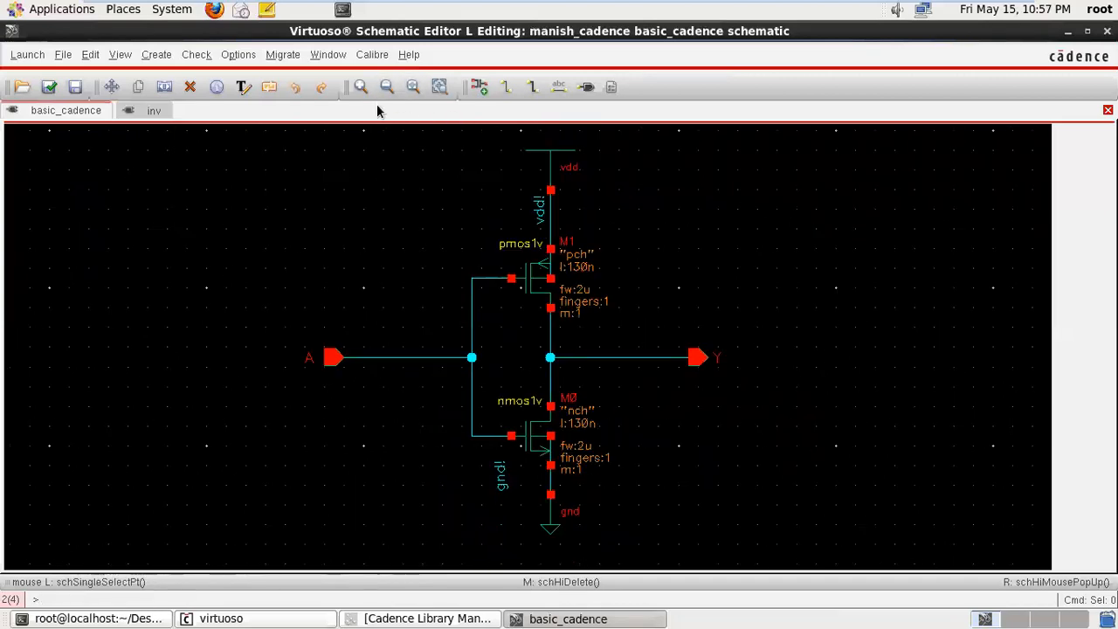
- Compare the inv and basic_cadence schematics and undo the circuit's move in inv
{"action": "left_click", "coordinate": [153, 113]}
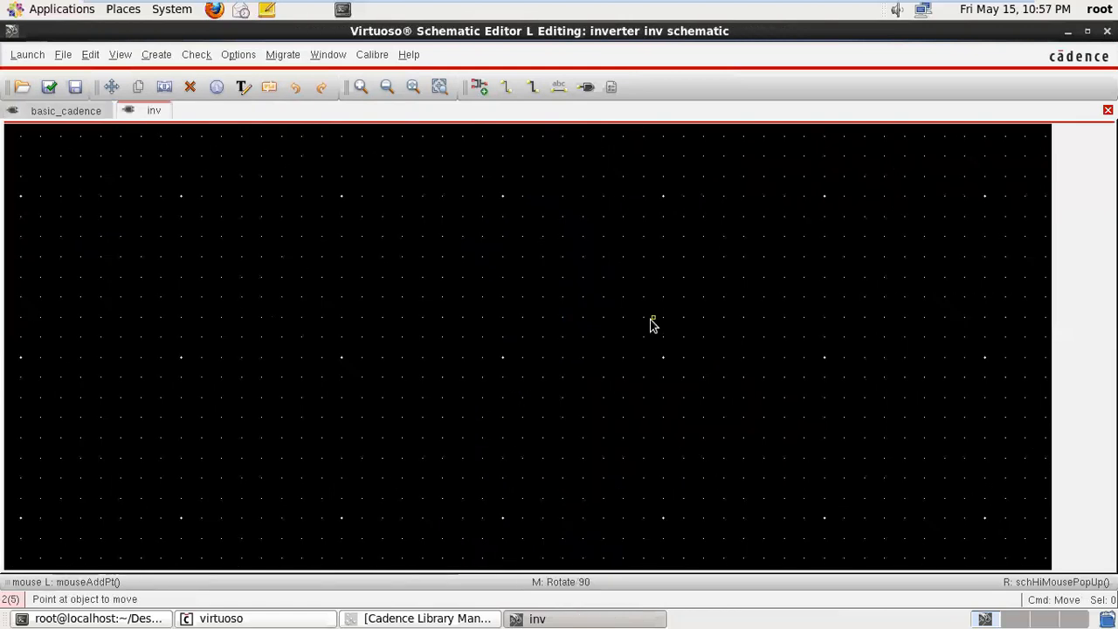
{"action": "left_click", "coordinate": [55, 119]}
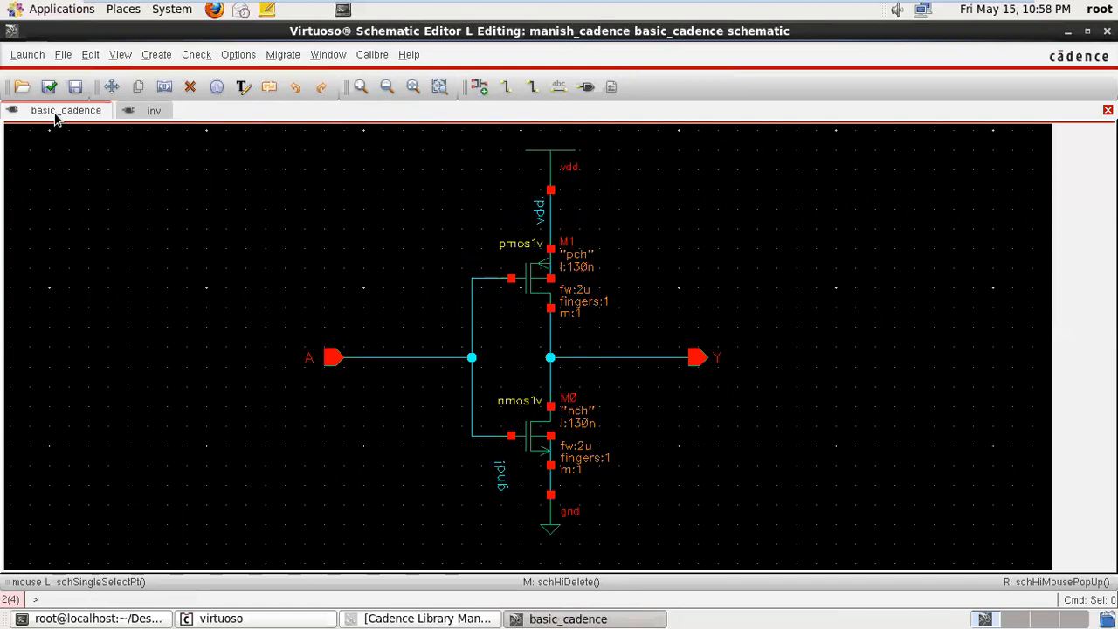
{"action": "key", "text": "m"}
{"action": "left_click", "coordinate": [144, 112]}
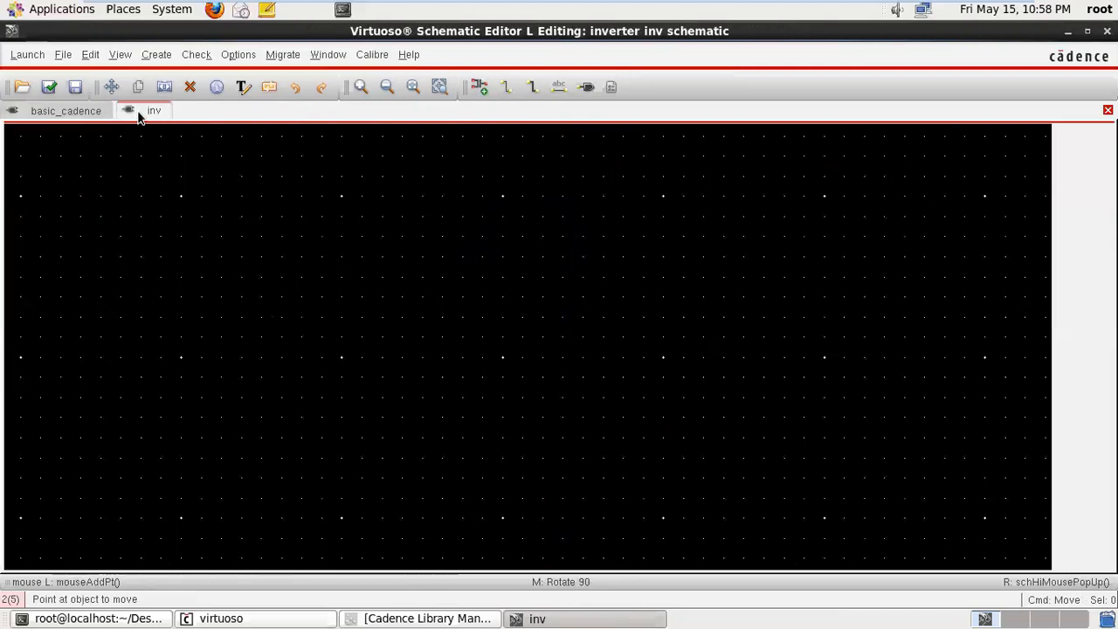
{"action": "left_click", "coordinate": [295, 88]}
{"action": "left_click", "coordinate": [294, 89]}
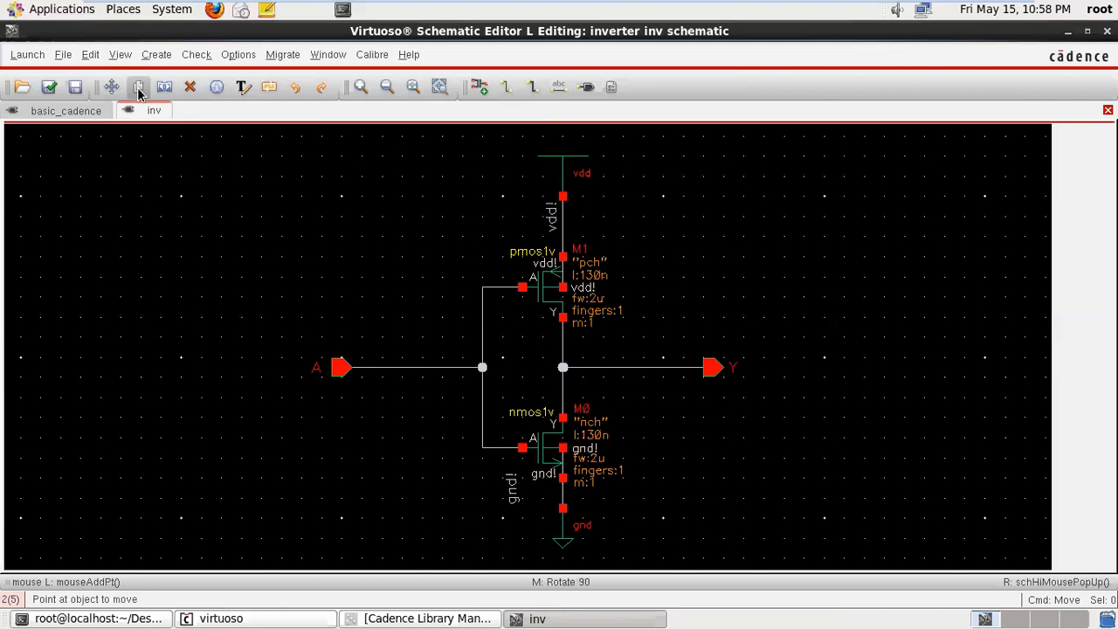
- Copy input pin A with its label to empty space above the original pin in the inv schematic
{"action": "left_click", "coordinate": [138, 87]}
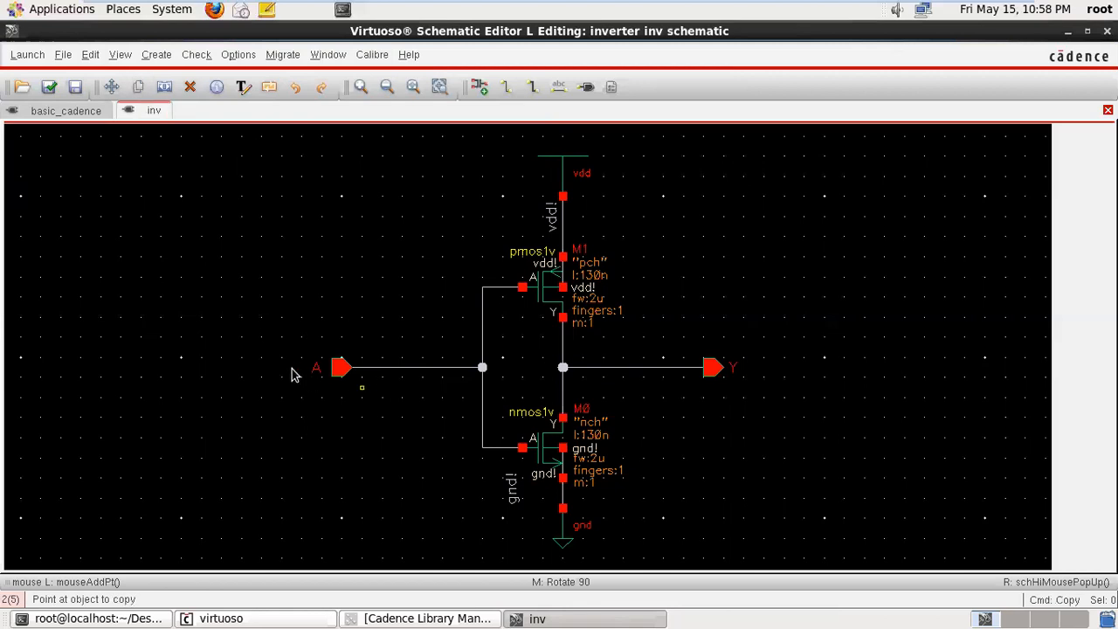
{"action": "left_click_drag", "start_coordinate": [301, 347], "coordinate": [364, 412]}
{"action": "left_click", "coordinate": [363, 411]}
{"action": "left_click", "coordinate": [342, 367]}
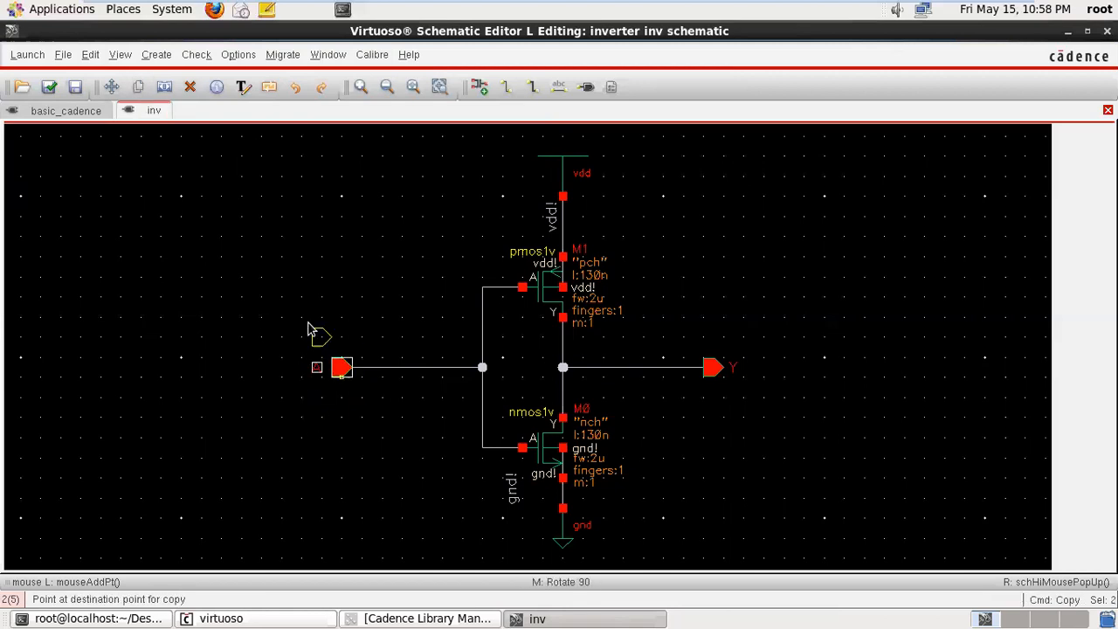
{"action": "left_click", "coordinate": [340, 234]}
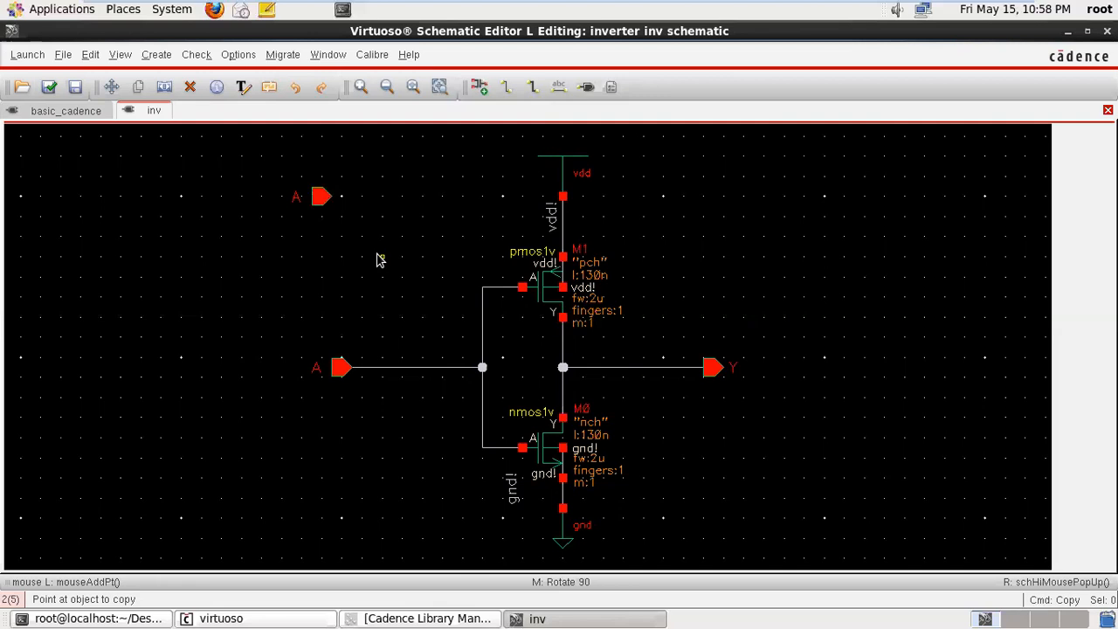
- Copy the pmos1v and nmos1v transistors to empty space to the right of the inverter in the inv schematic
{"action": "left_click", "coordinate": [541, 290]}
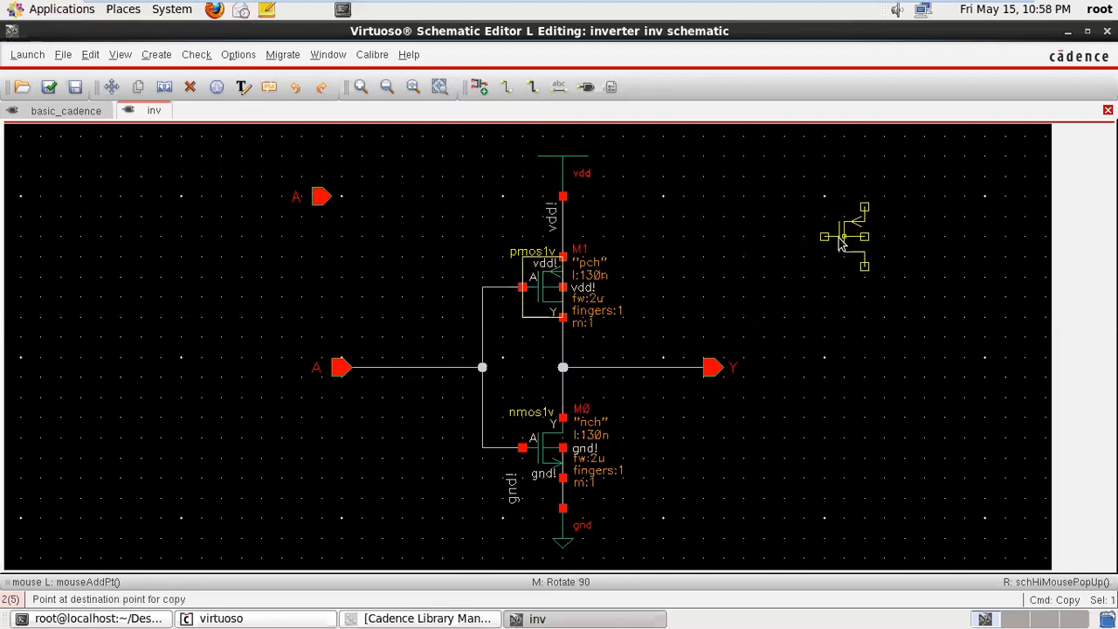
{"action": "left_click", "coordinate": [839, 245]}
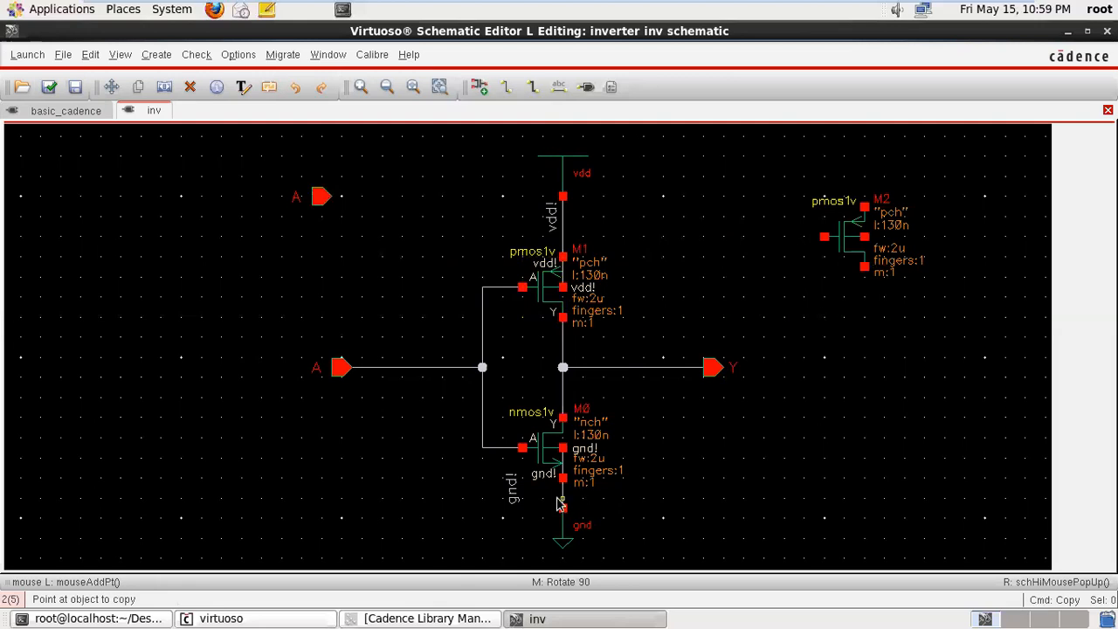
{"action": "left_click", "coordinate": [543, 449]}
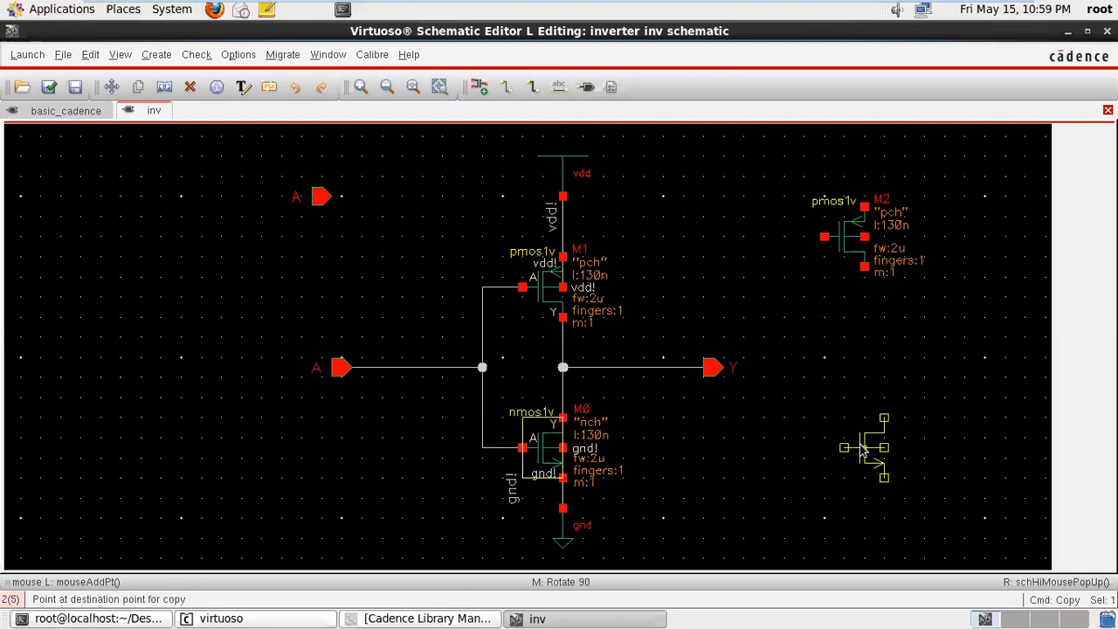
{"action": "left_click", "coordinate": [862, 450]}
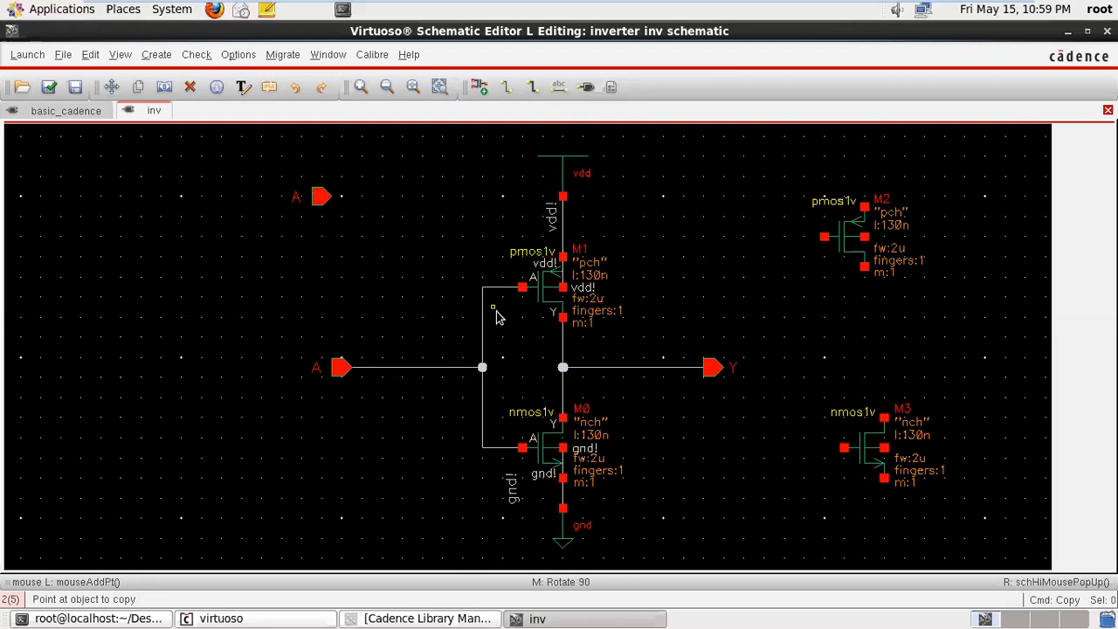
- Undo the copies of input pin A and both transistors in the inv schematic
{"action": "left_click", "coordinate": [295, 88]}
{"action": "left_click", "coordinate": [296, 88]}
{"action": "left_click", "coordinate": [296, 87]}
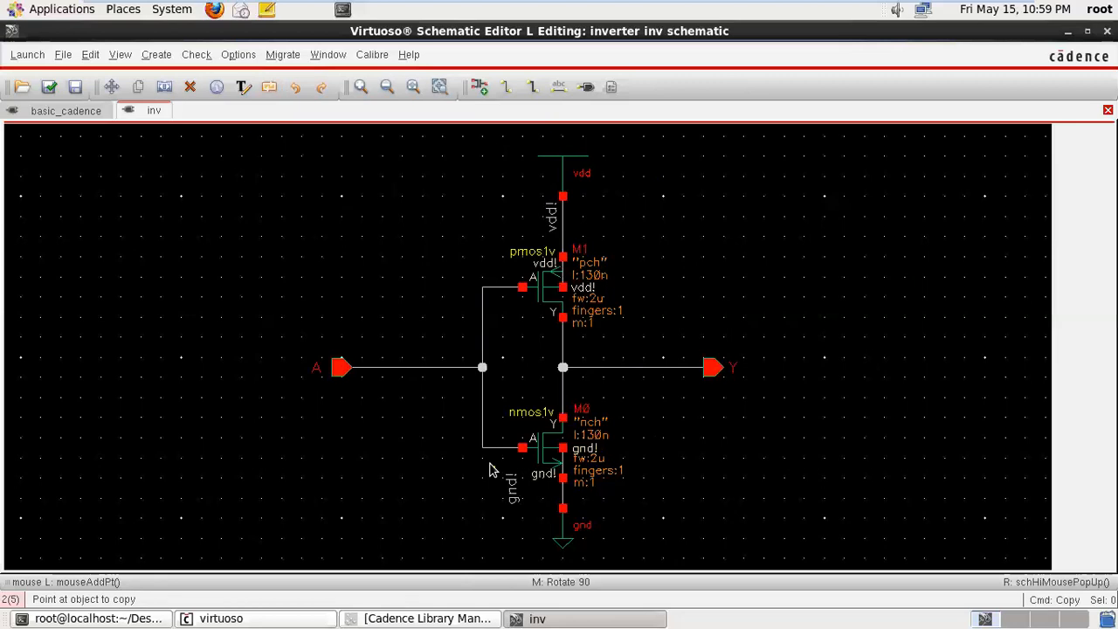
- Copy the entire inverter circuit from the inv schematic into the centre of the basic_cadence schematic
{"action": "left_click", "coordinate": [139, 90]}
{"action": "left_click_drag", "start_coordinate": [242, 147], "coordinate": [817, 561]}
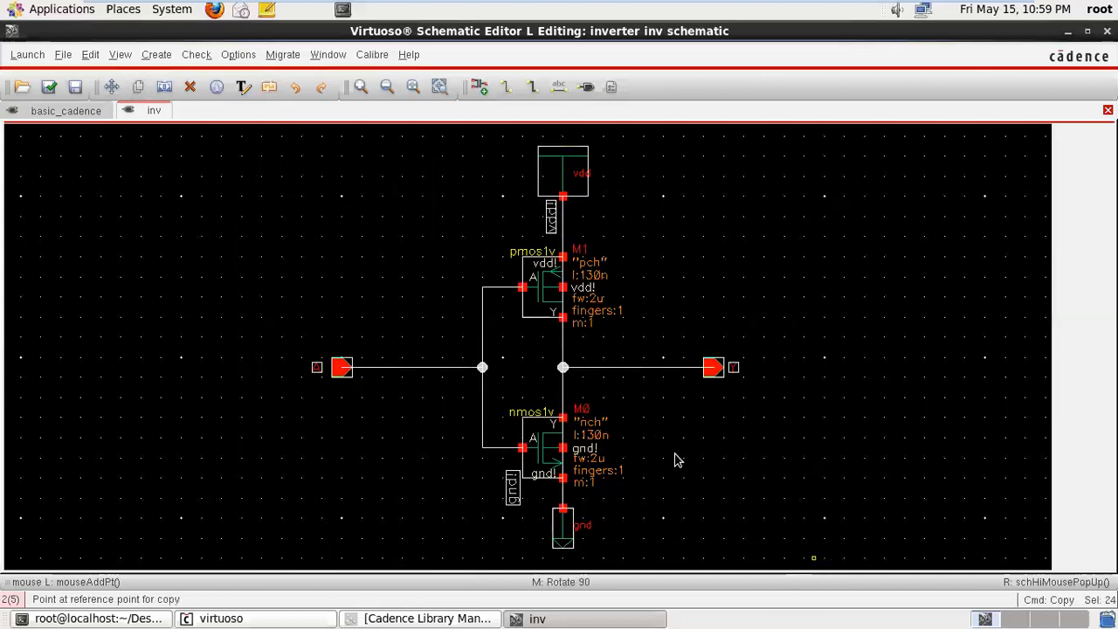
{"action": "left_click", "coordinate": [311, 229]}
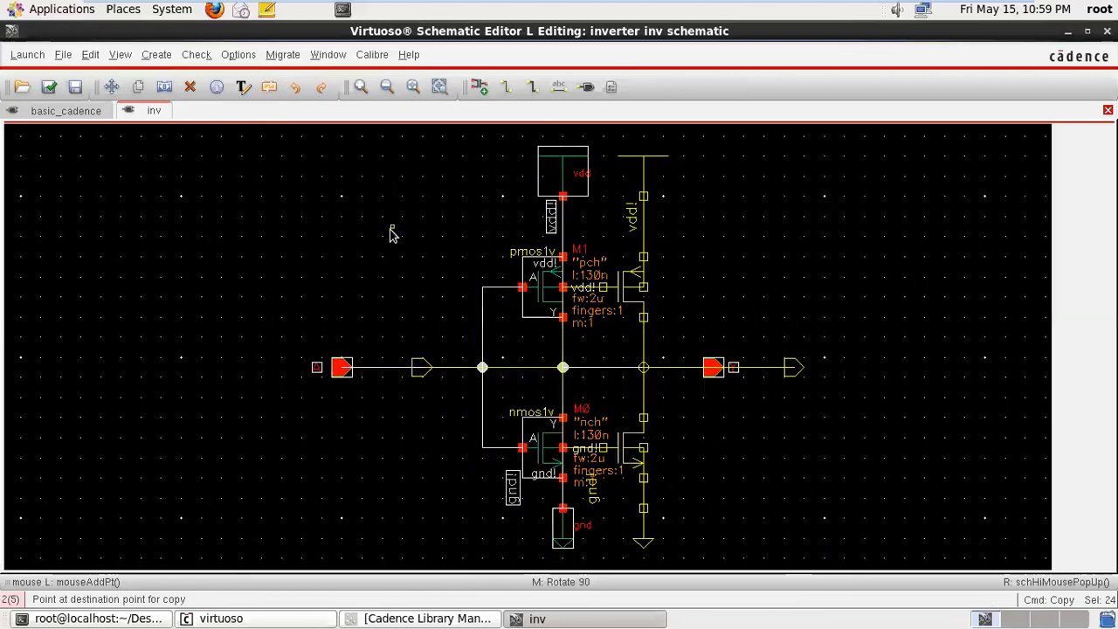
{"action": "left_click", "coordinate": [77, 114]}
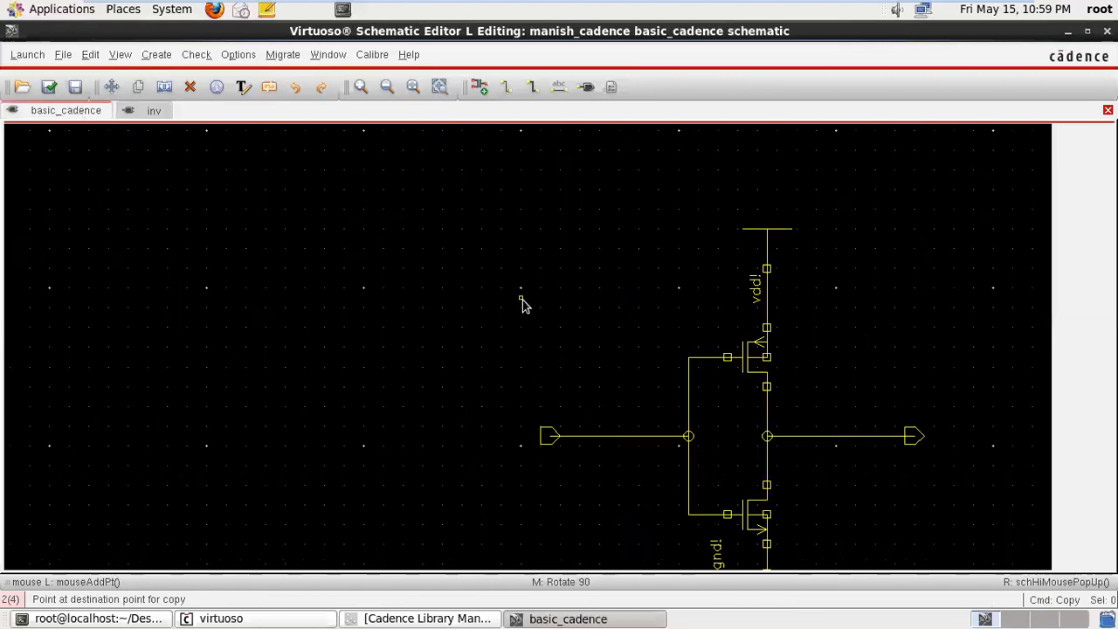
{"action": "left_click", "coordinate": [312, 233]}
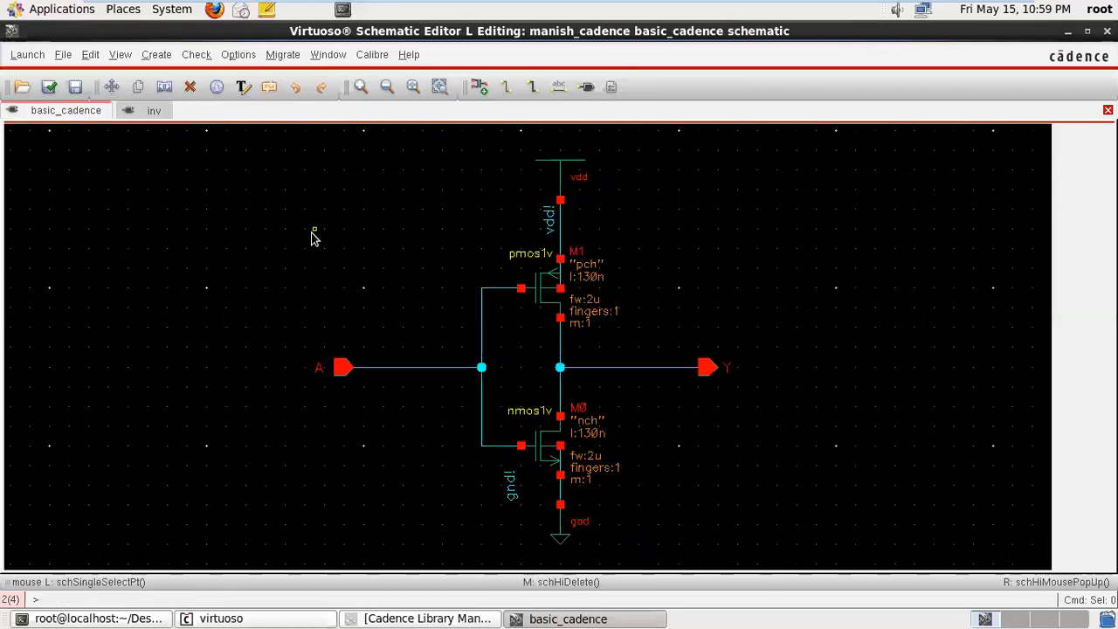
- Compare the inv and basic_cadence schematics and undo the circuit's copy in basic_cadence
{"action": "left_click", "coordinate": [149, 112]}
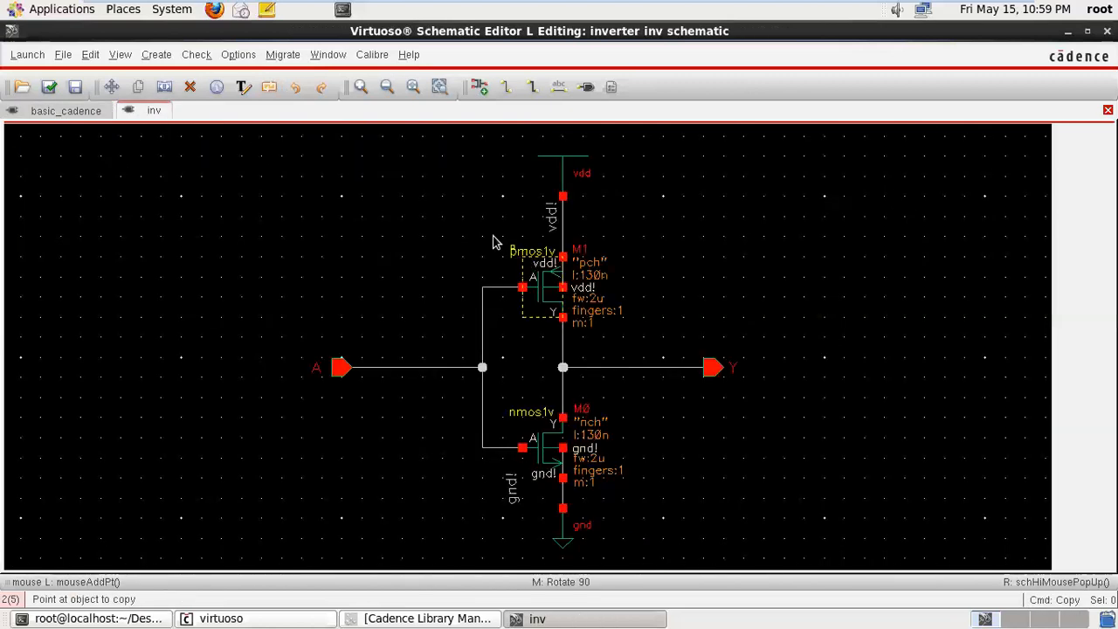
{"action": "left_click", "coordinate": [83, 116]}
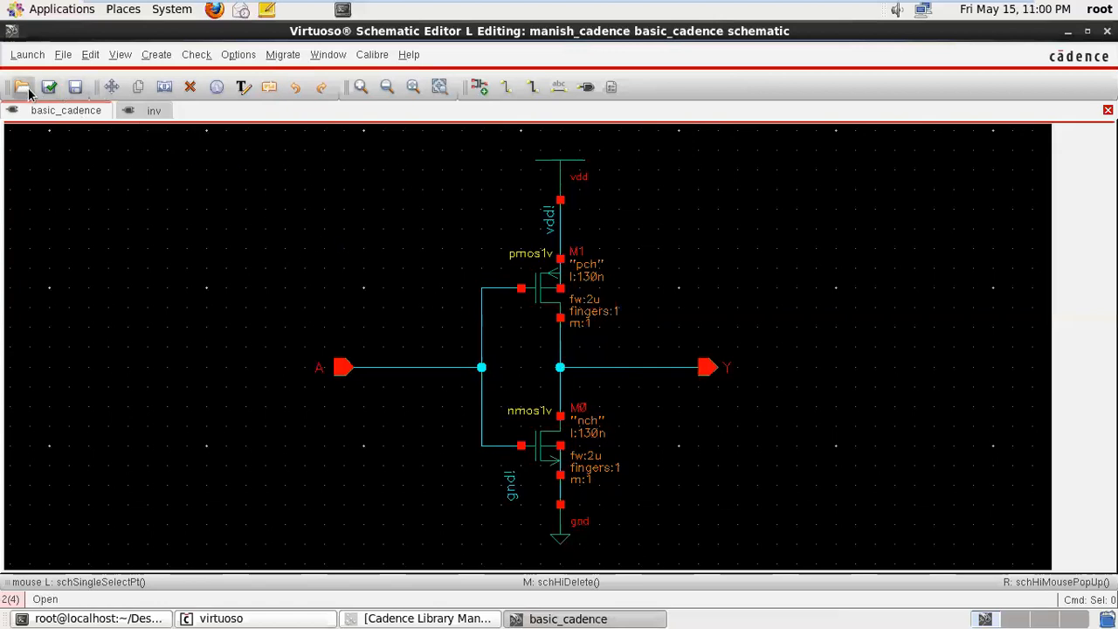
{"action": "left_click", "coordinate": [147, 112]}
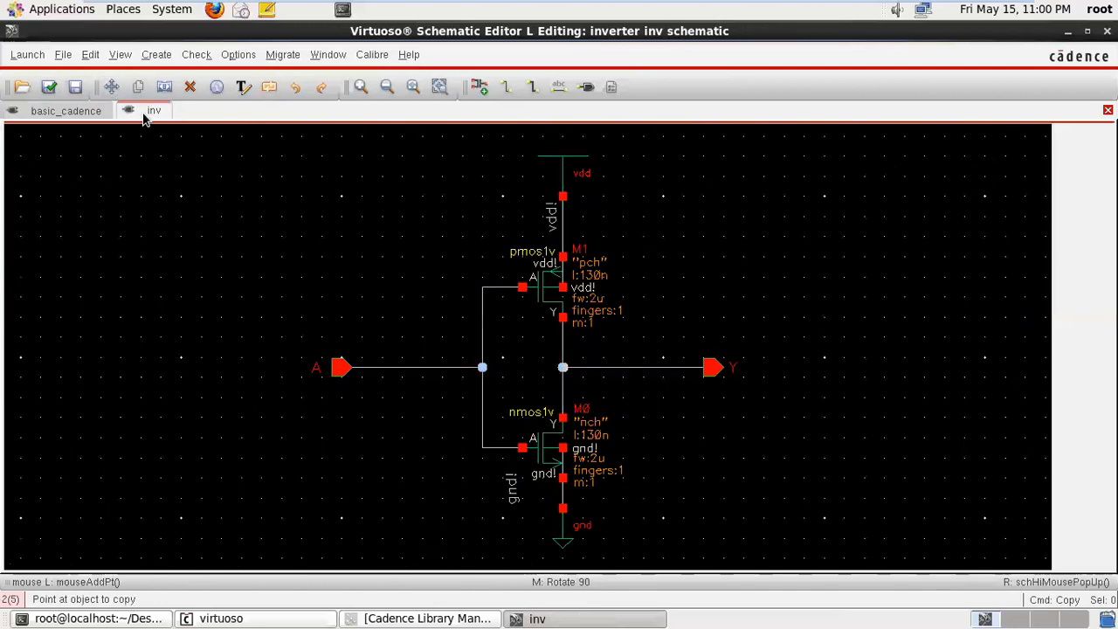
{"action": "left_click", "coordinate": [81, 114]}
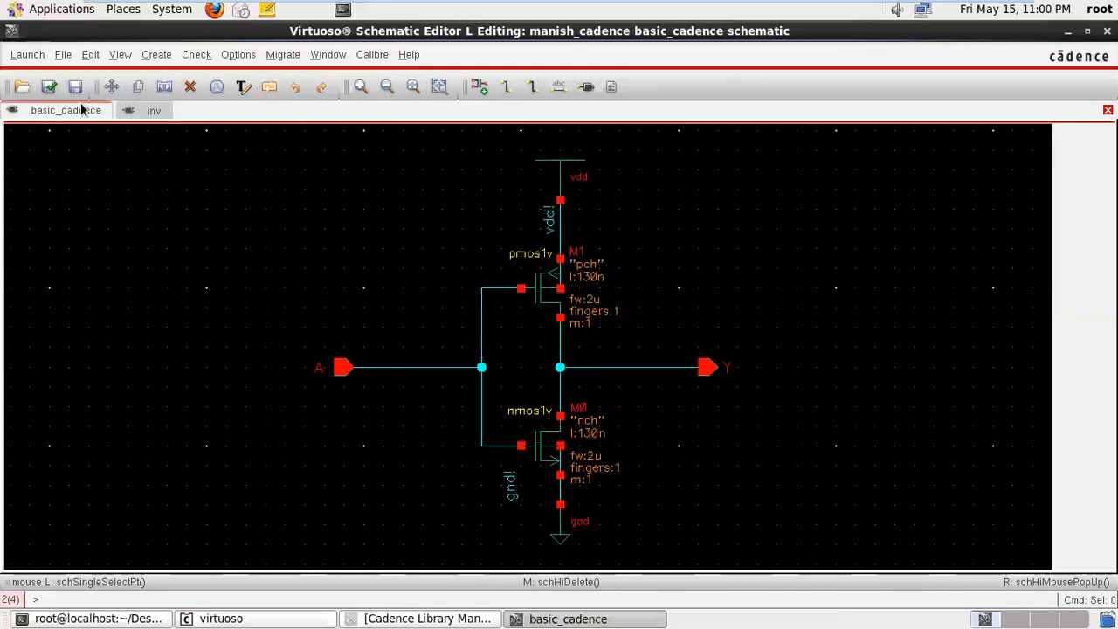
{"action": "left_click", "coordinate": [296, 87]}
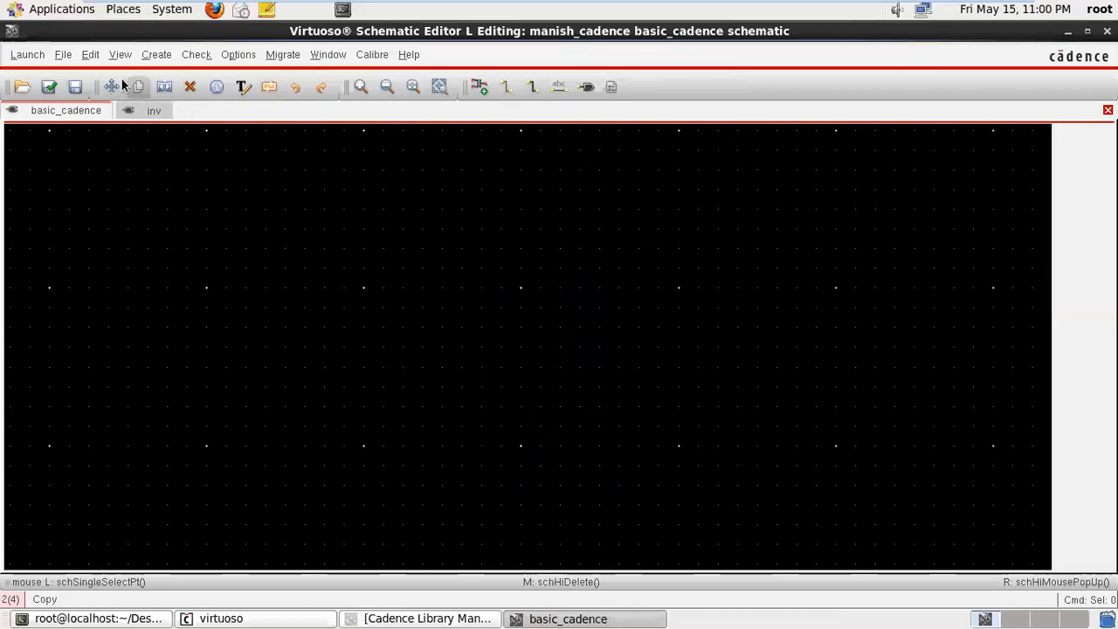
- In the inv schematic, stretch the input wire at pin A upward and the vdd! wire to the right
{"action": "left_click", "coordinate": [154, 111]}
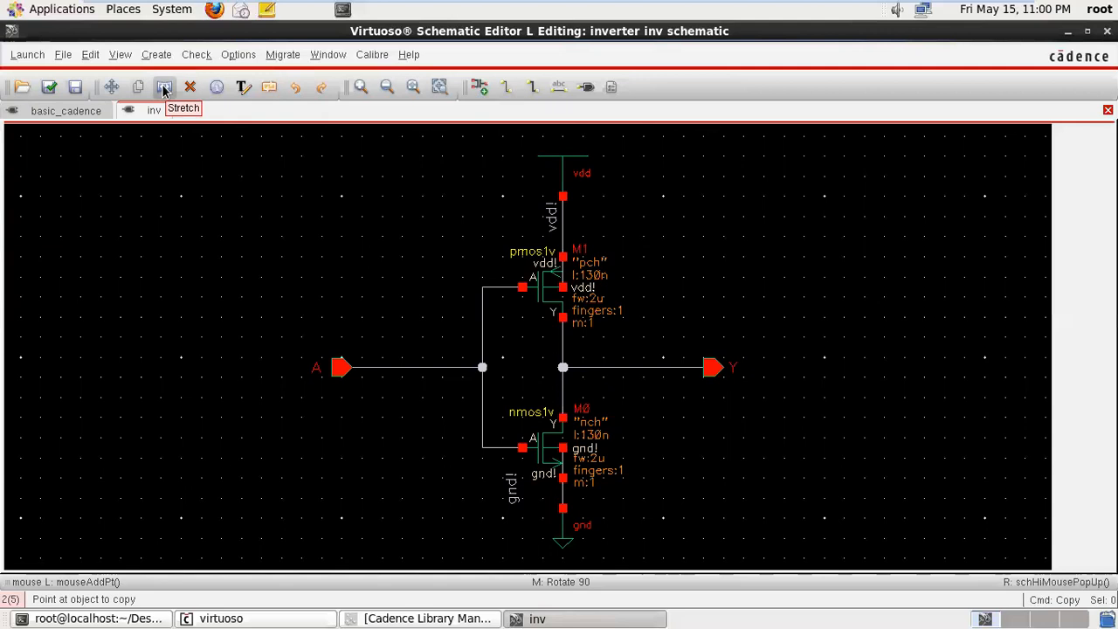
{"action": "left_click", "coordinate": [164, 88]}
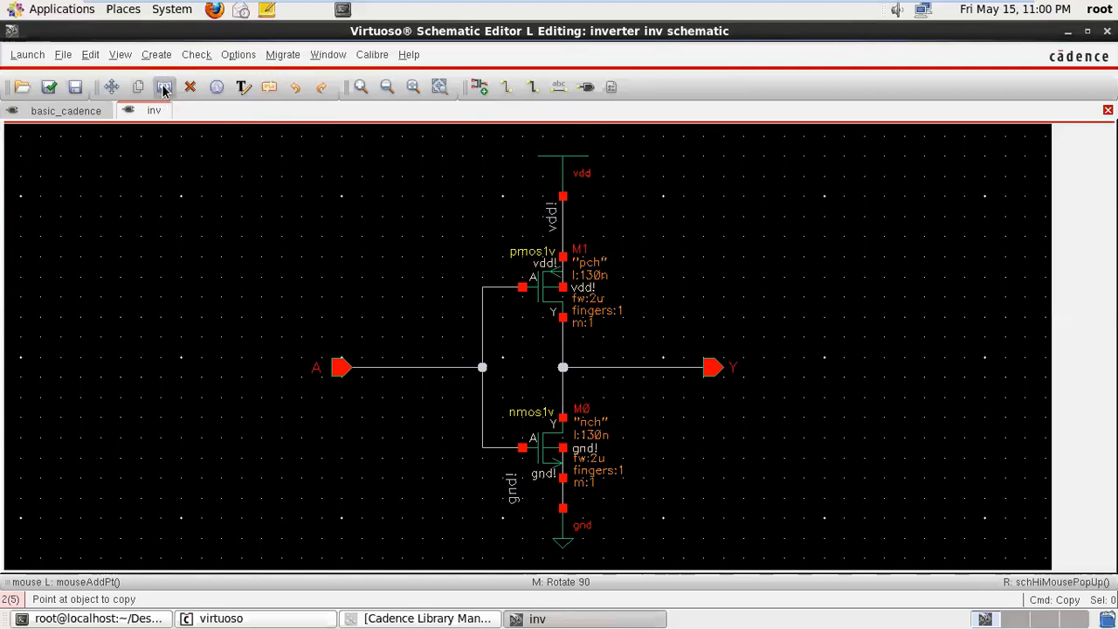
{"action": "left_click", "coordinate": [392, 371]}
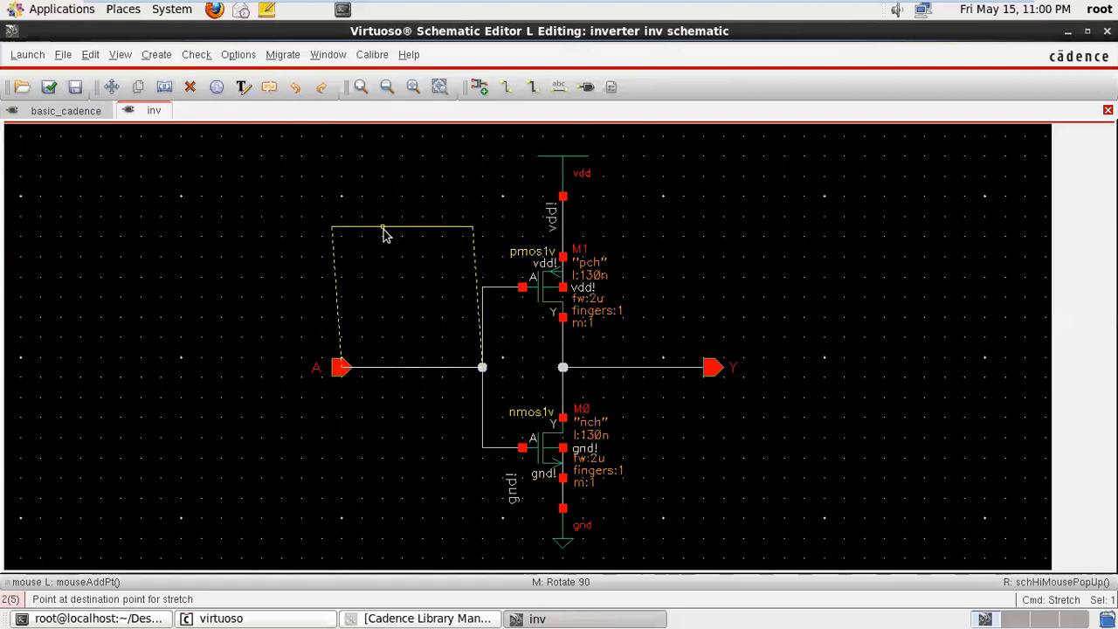
{"action": "left_click", "coordinate": [361, 211]}
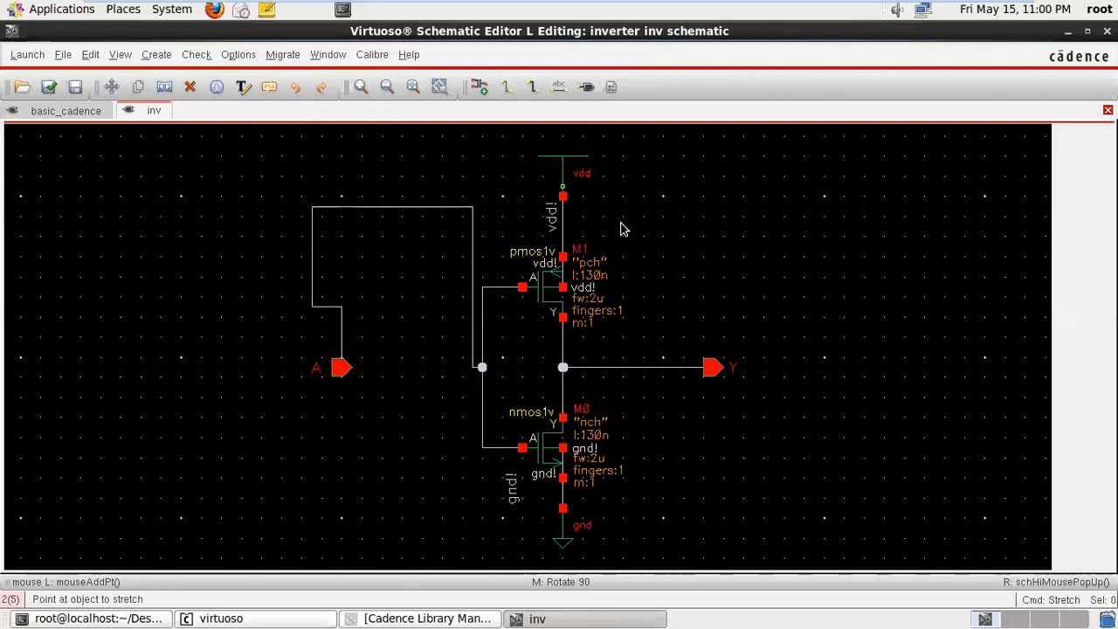
{"action": "left_click", "coordinate": [562, 222]}
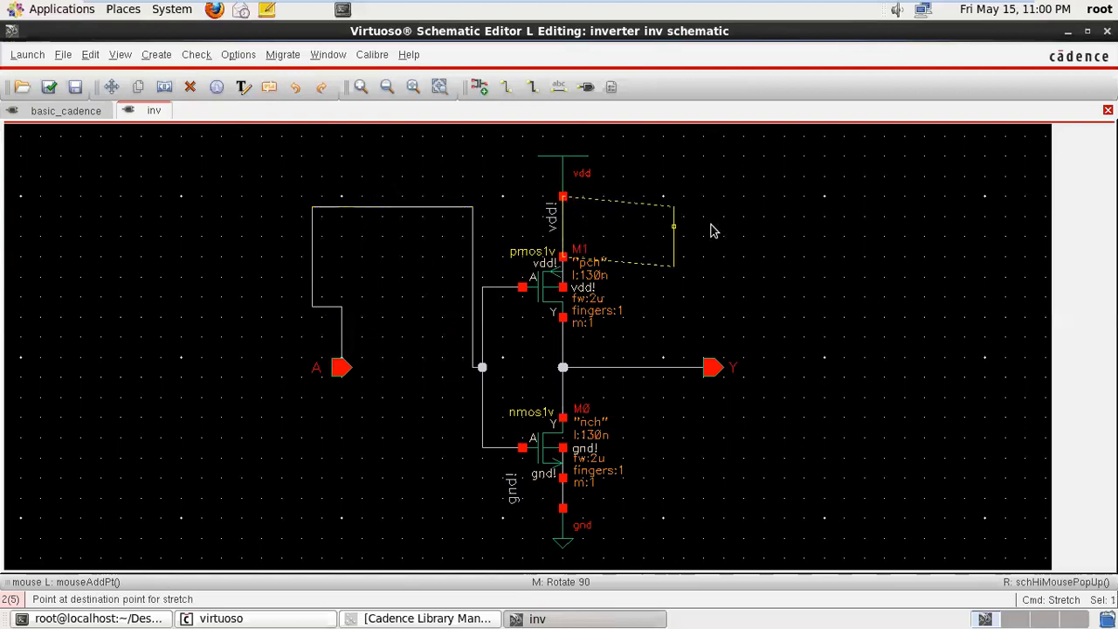
{"action": "left_click", "coordinate": [782, 226]}
- Stretch output pin Y and the nmos1v transistor to the right with their wires still attached
{"action": "left_click", "coordinate": [710, 371]}
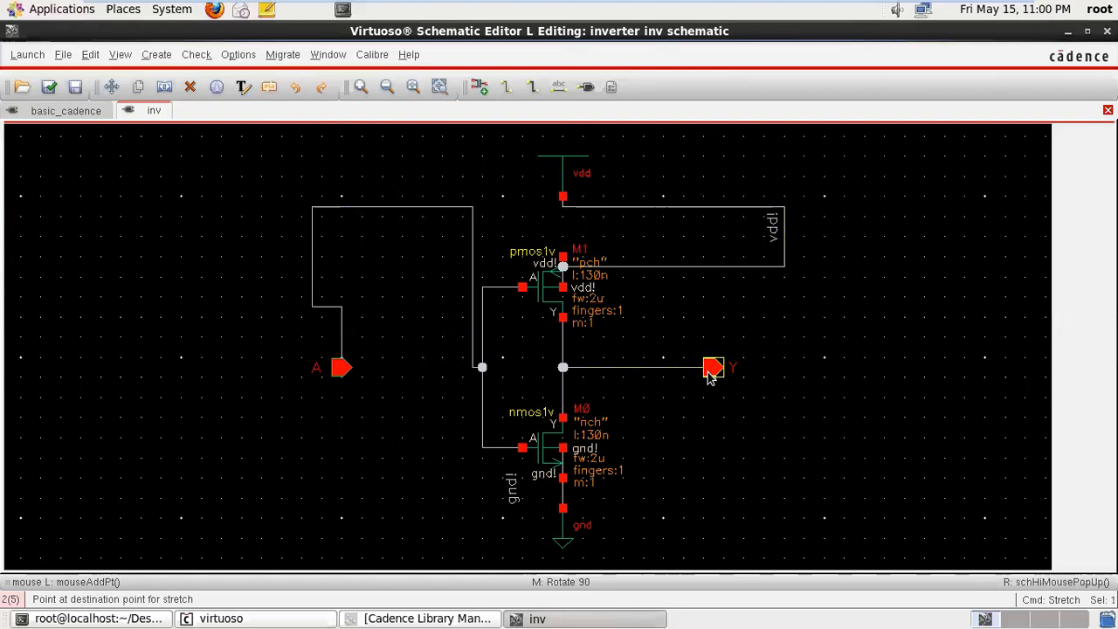
{"action": "left_click", "coordinate": [841, 360]}
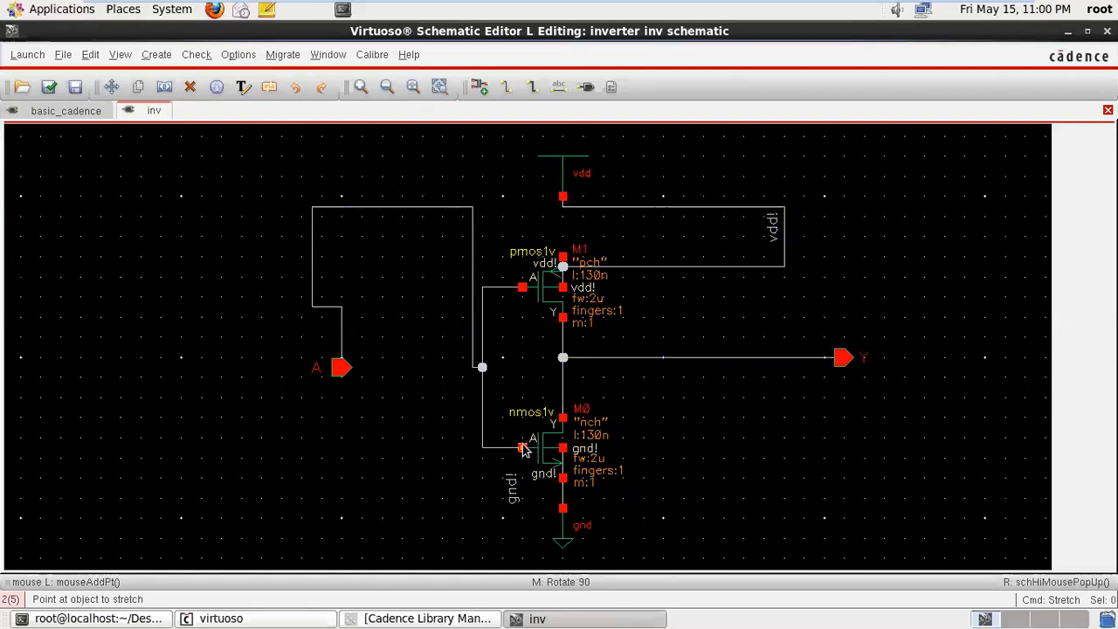
{"action": "left_click", "coordinate": [558, 461]}
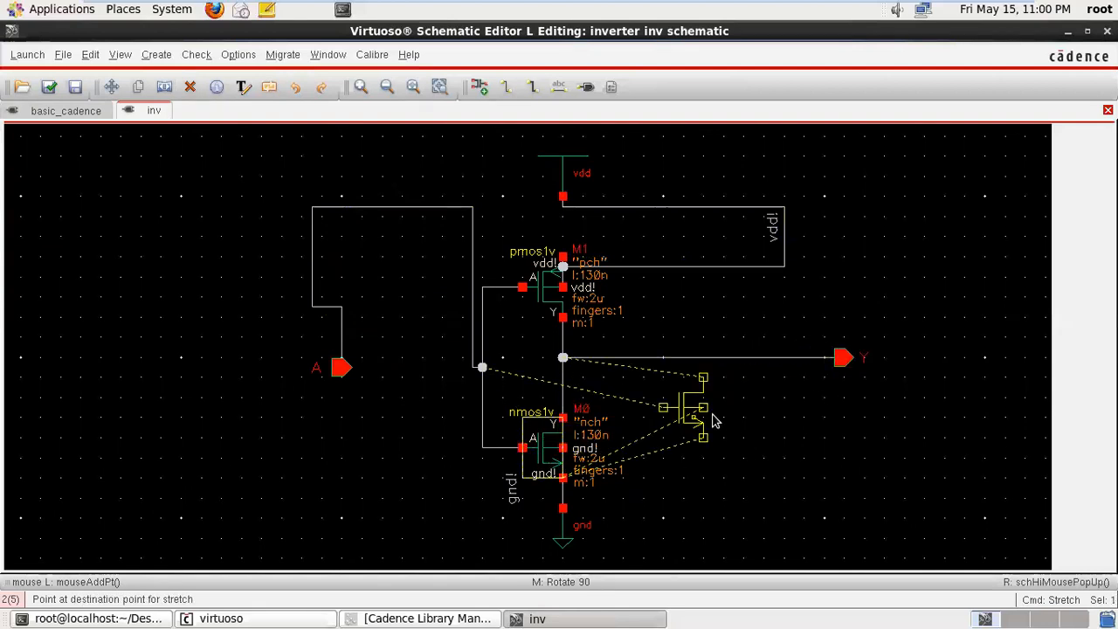
{"action": "left_click", "coordinate": [794, 448]}
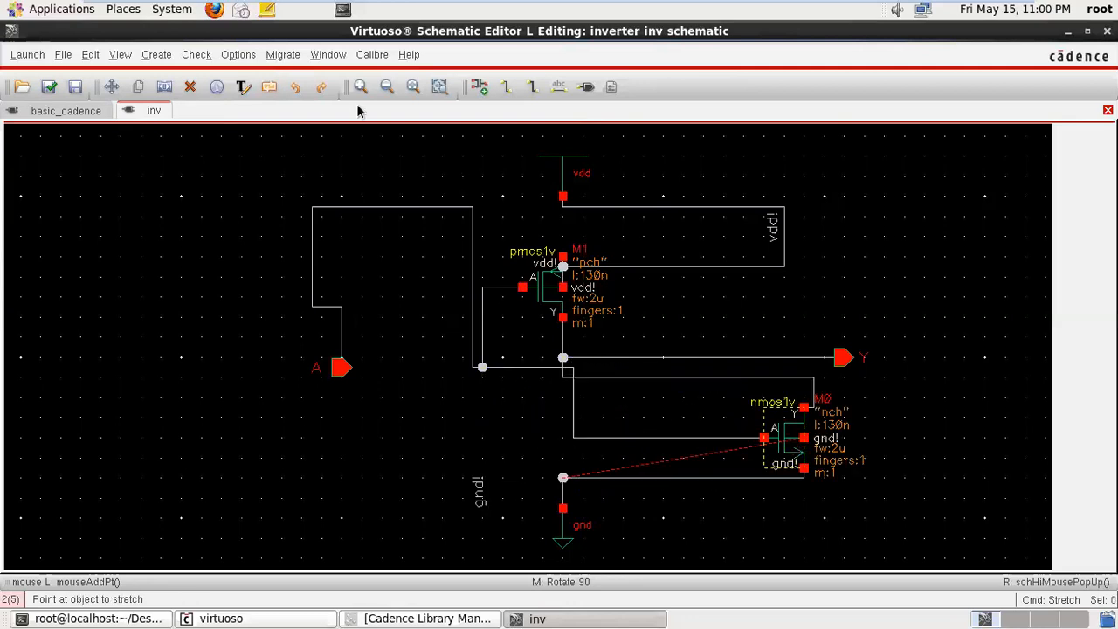
- Undo all four stretches of the wires, output pin and nmos1v transistor in the inv schematic
{"action": "left_click", "coordinate": [290, 94]}
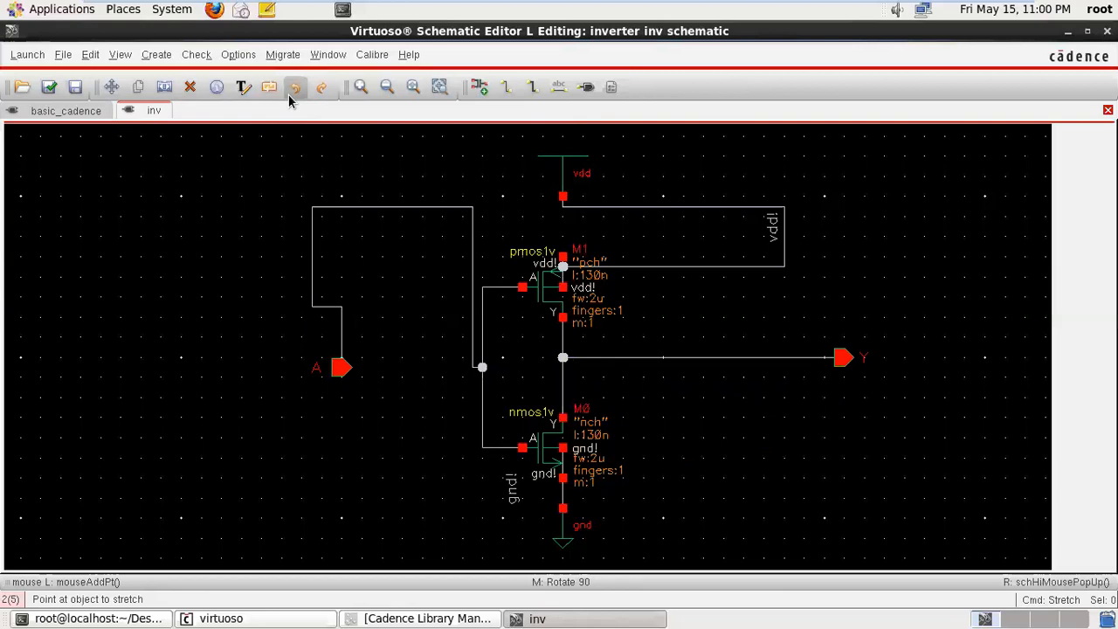
{"action": "left_click", "coordinate": [290, 93]}
{"action": "left_click", "coordinate": [288, 95]}
{"action": "left_click", "coordinate": [288, 95]}
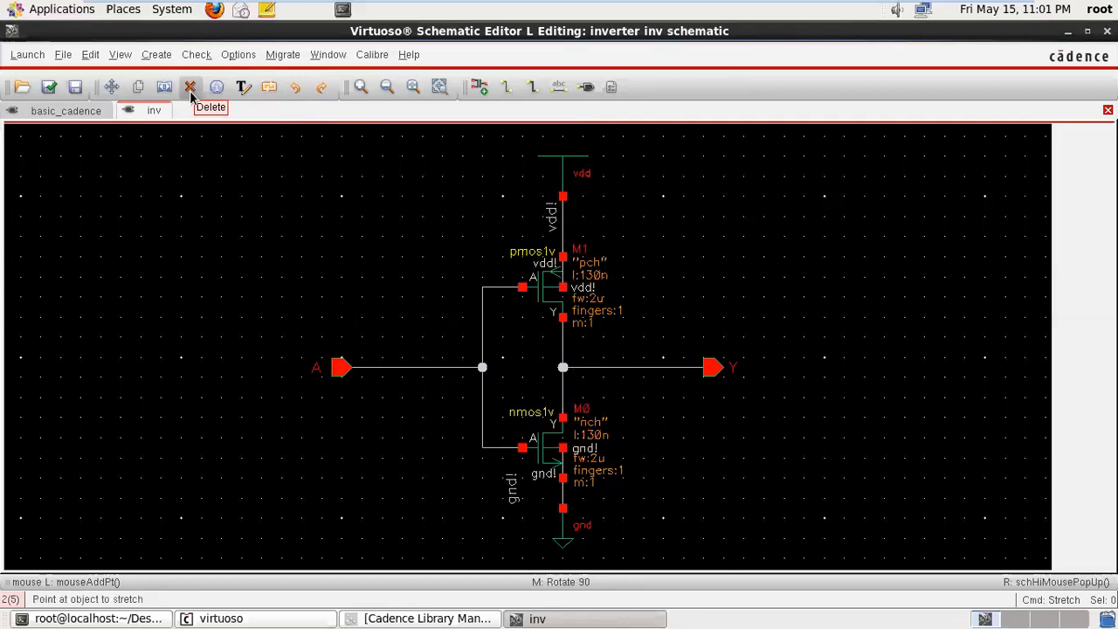
- Delete the input and output wires, pins A and Y, and the pmos1v transistor from the inv schematic
{"action": "left_click", "coordinate": [191, 89]}
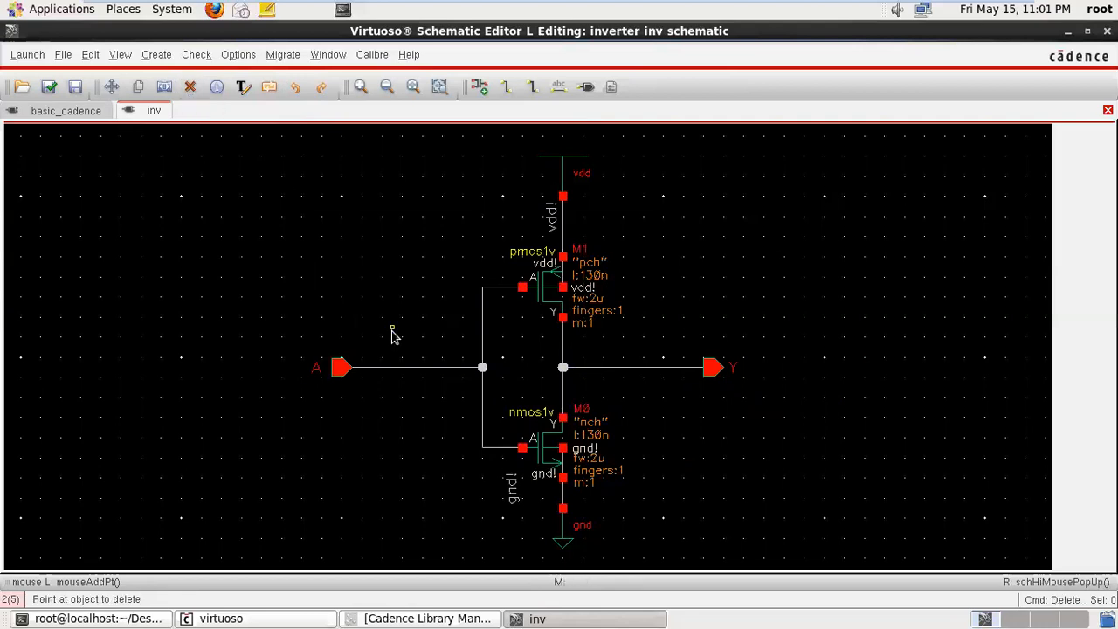
{"action": "left_click", "coordinate": [340, 369]}
{"action": "left_click", "coordinate": [649, 370]}
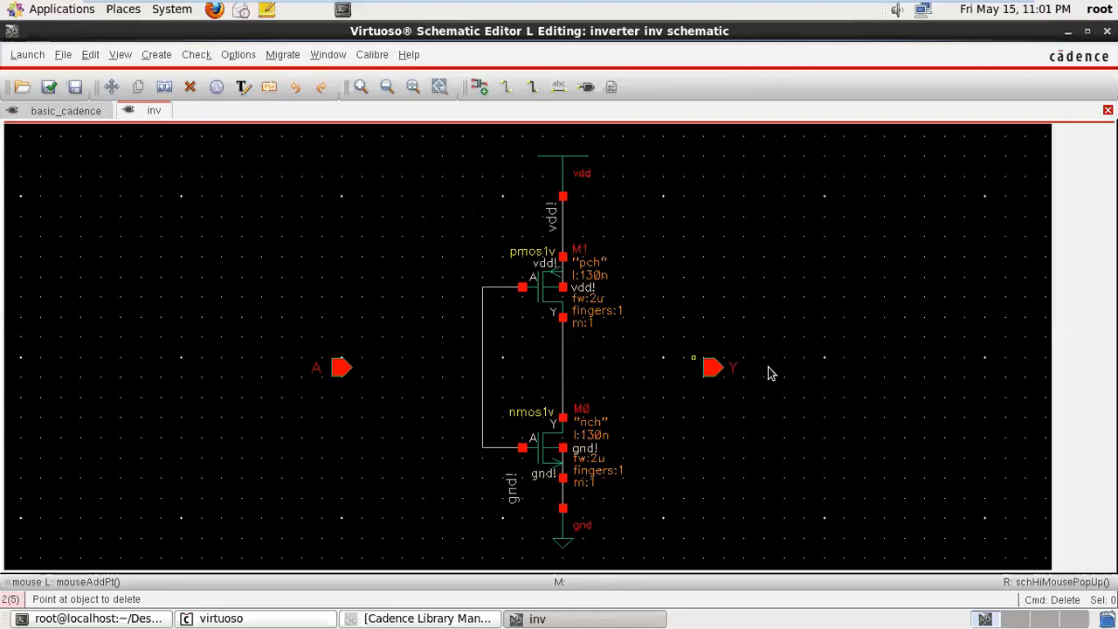
{"action": "left_click", "coordinate": [712, 369]}
{"action": "left_click", "coordinate": [341, 367]}
{"action": "left_click", "coordinate": [557, 288]}
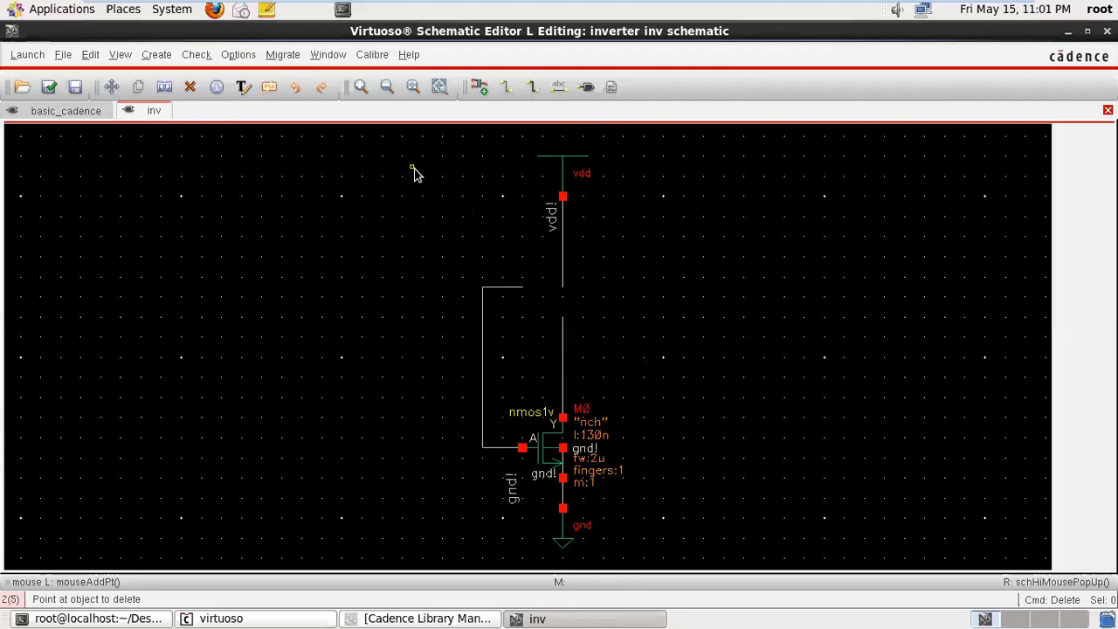
{"action": "key", "text": "Escape"}
- Undo the deletions of the transistor, both pins and their wires in the inv schematic
{"action": "left_click", "coordinate": [297, 87]}
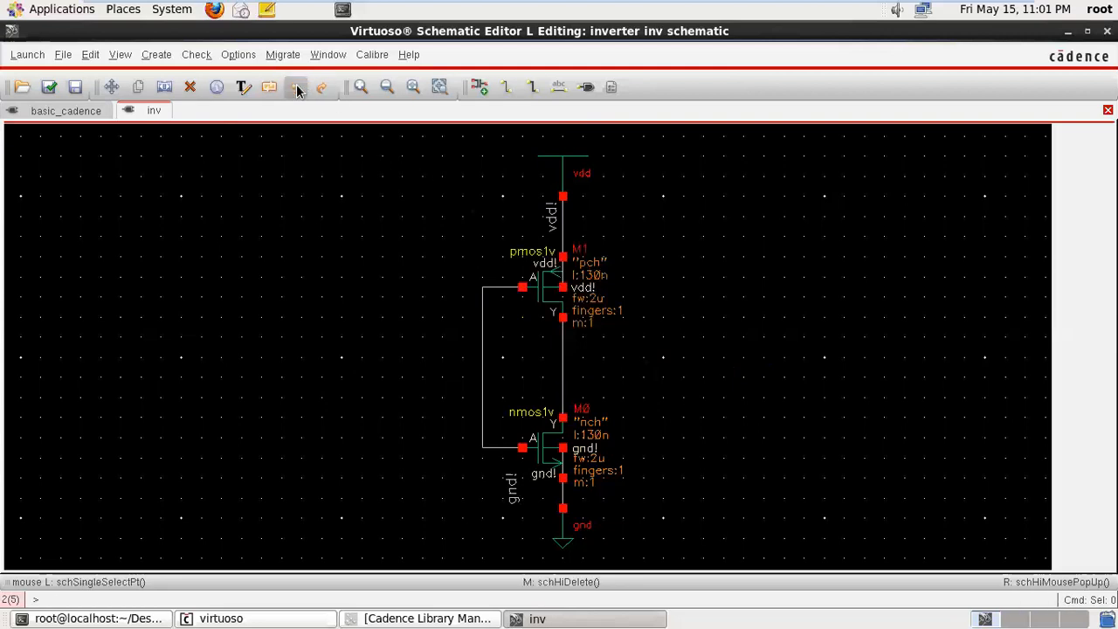
{"action": "left_click", "coordinate": [297, 88]}
{"action": "left_click", "coordinate": [297, 88]}
{"action": "left_click", "coordinate": [297, 88]}
{"action": "left_click", "coordinate": [297, 87]}
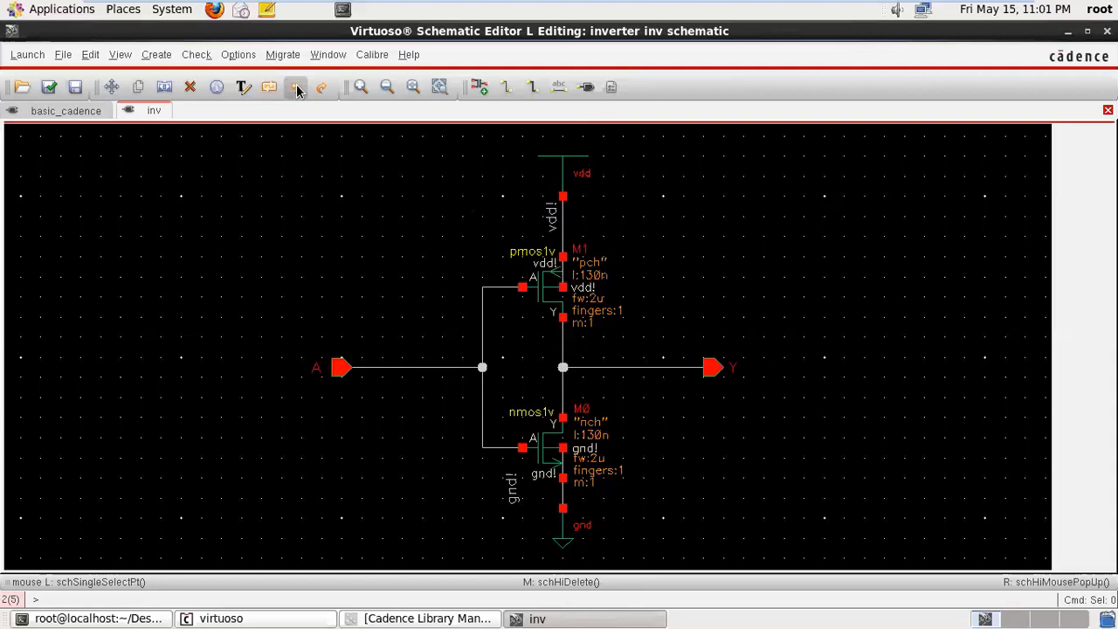
- Open the object properties of the pmos1v transistor in the inv schematic
{"action": "left_click", "coordinate": [187, 91]}
{"action": "left_click", "coordinate": [219, 89]}
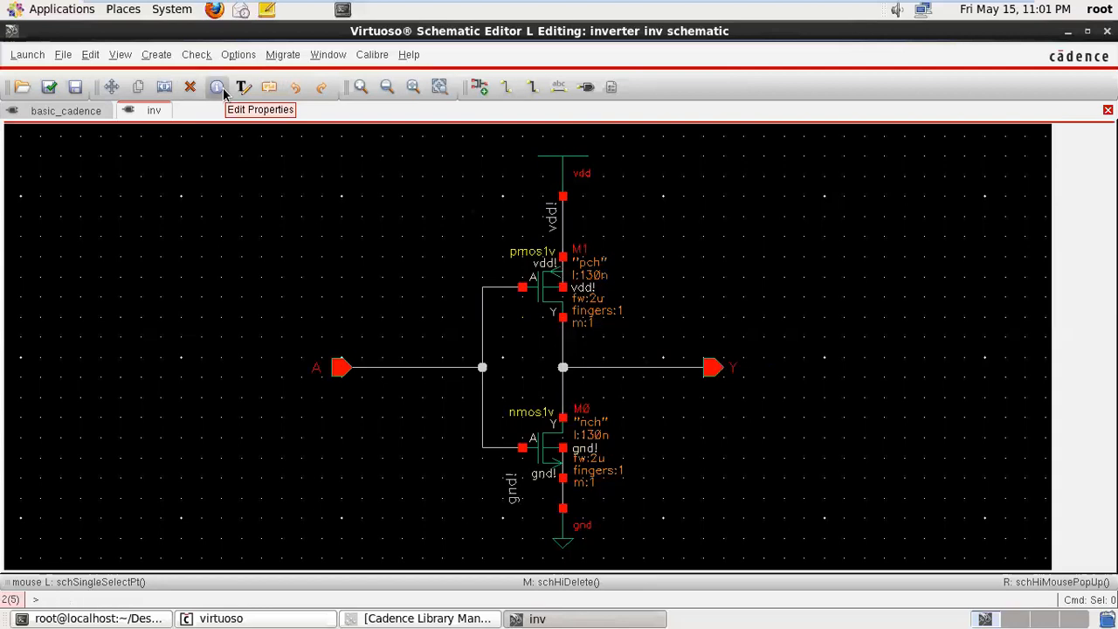
{"action": "left_click", "coordinate": [221, 91]}
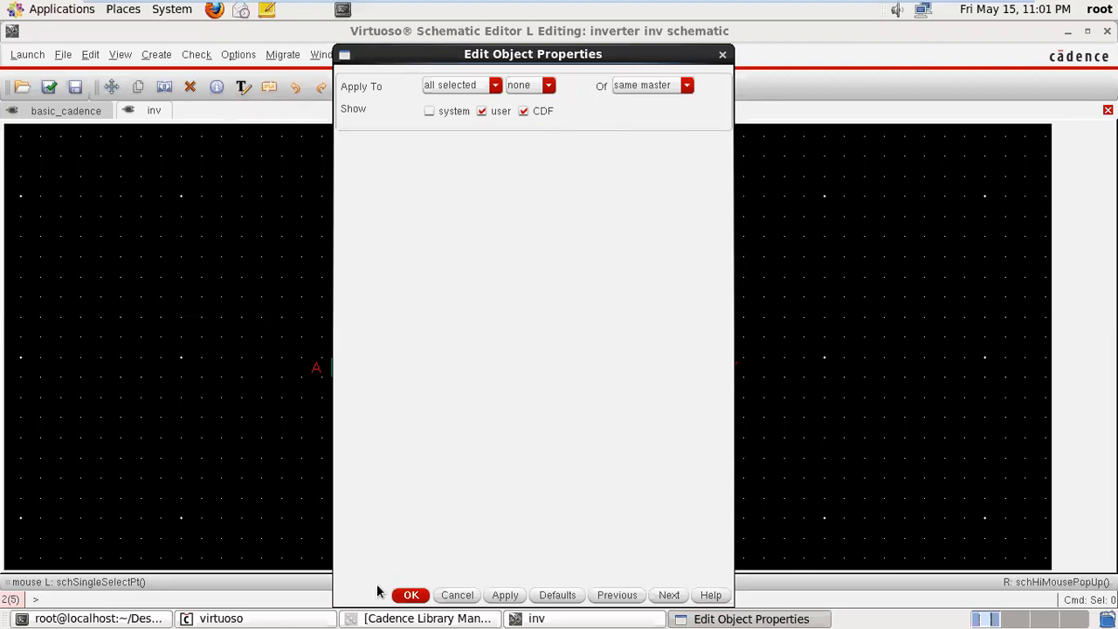
{"action": "left_click", "coordinate": [412, 594]}
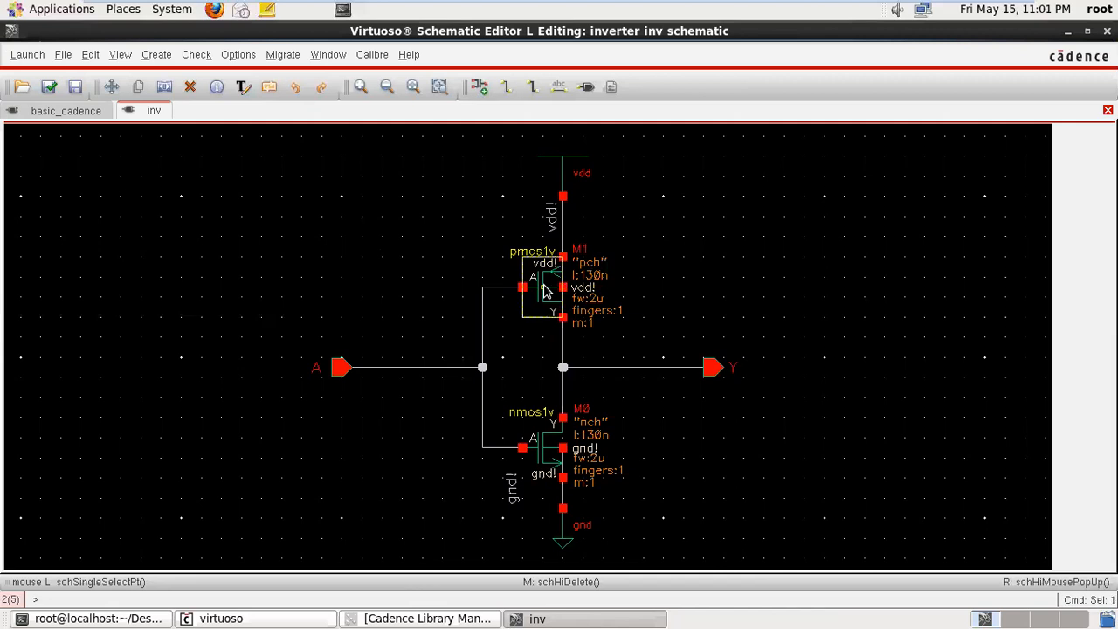
{"action": "left_click", "coordinate": [218, 89]}
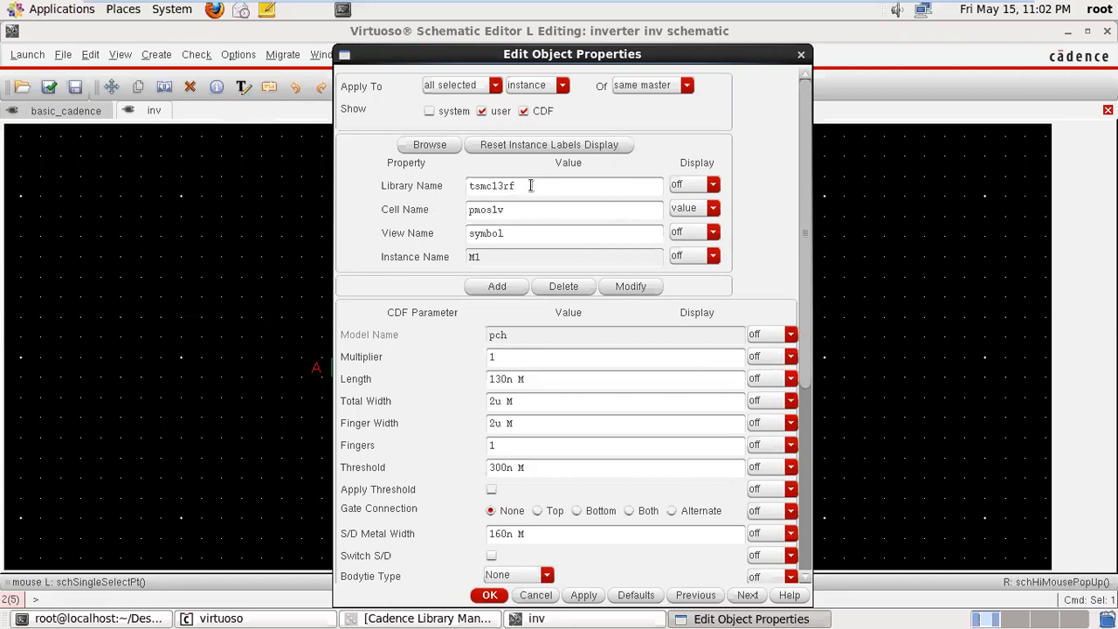
- Set the display of the pmos1v transistor's Library Name and View Name to both, keeping Cell Name at value
{"action": "left_click", "coordinate": [713, 186]}
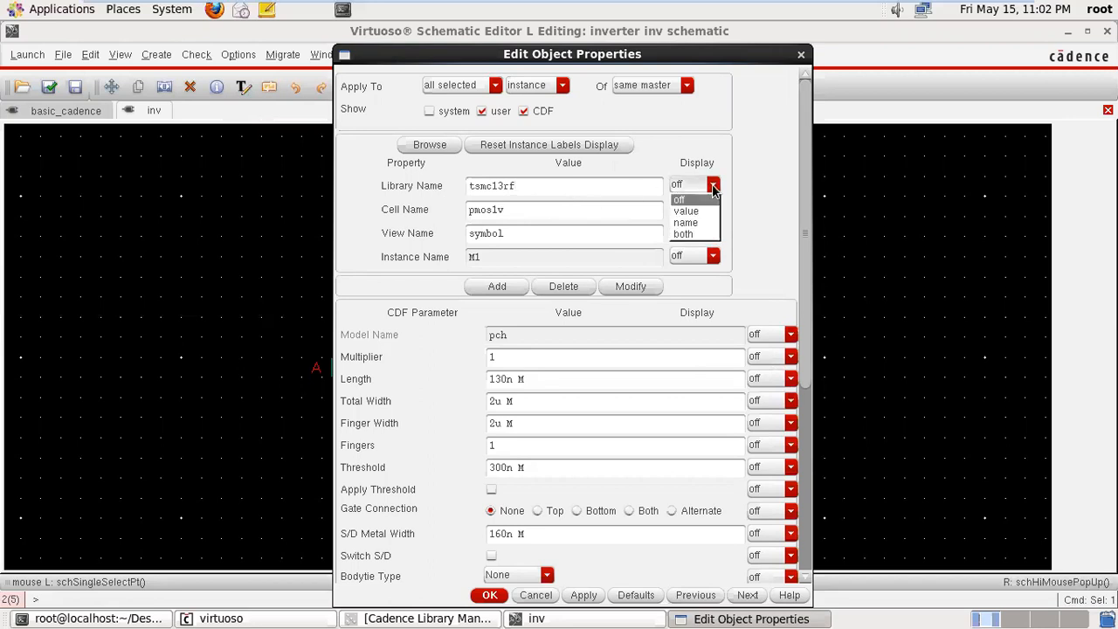
{"action": "left_click", "coordinate": [693, 233]}
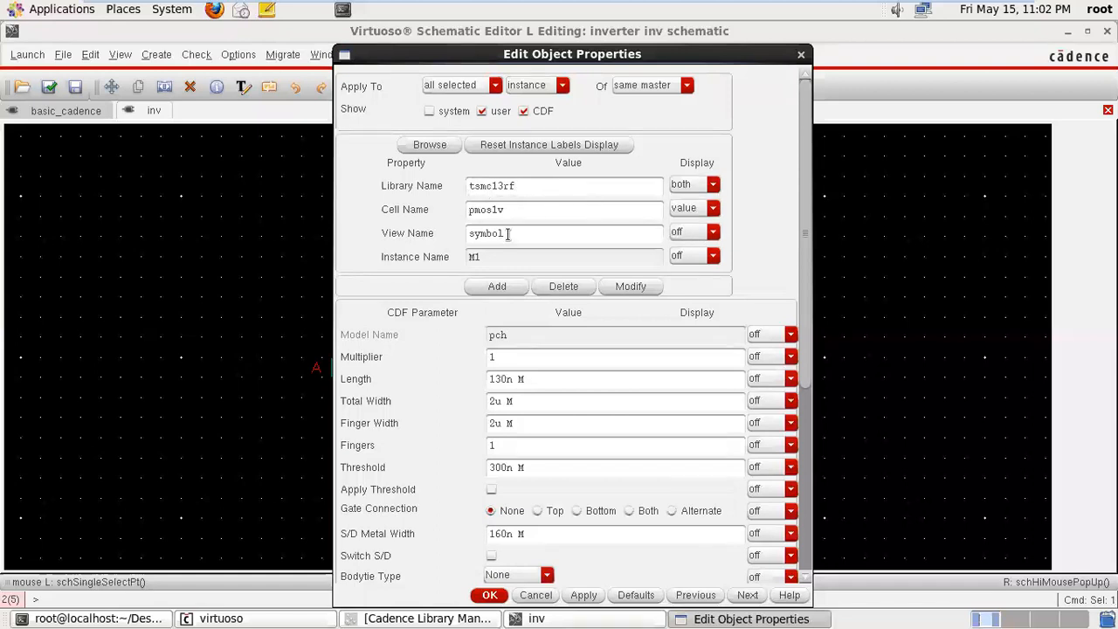
{"action": "left_click", "coordinate": [712, 209]}
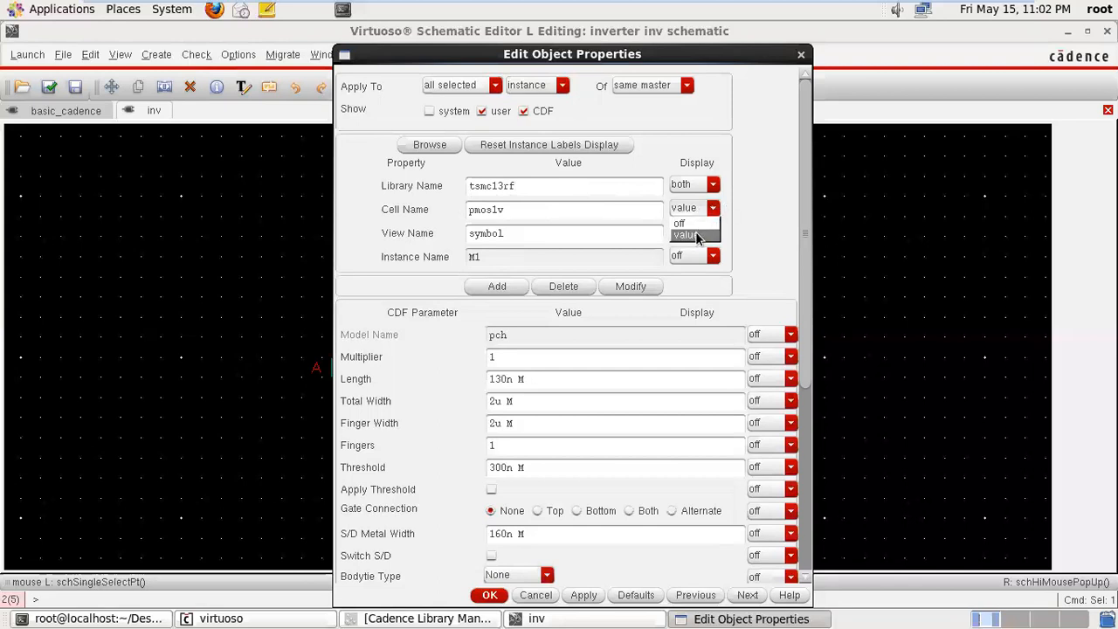
{"action": "left_click", "coordinate": [696, 235]}
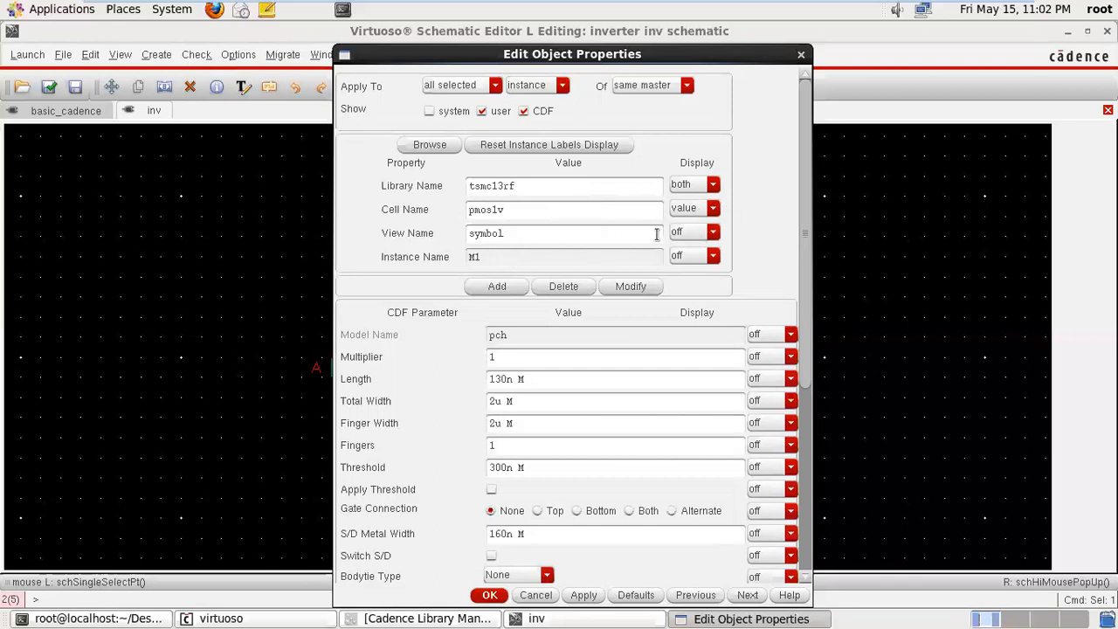
{"action": "left_click", "coordinate": [711, 233]}
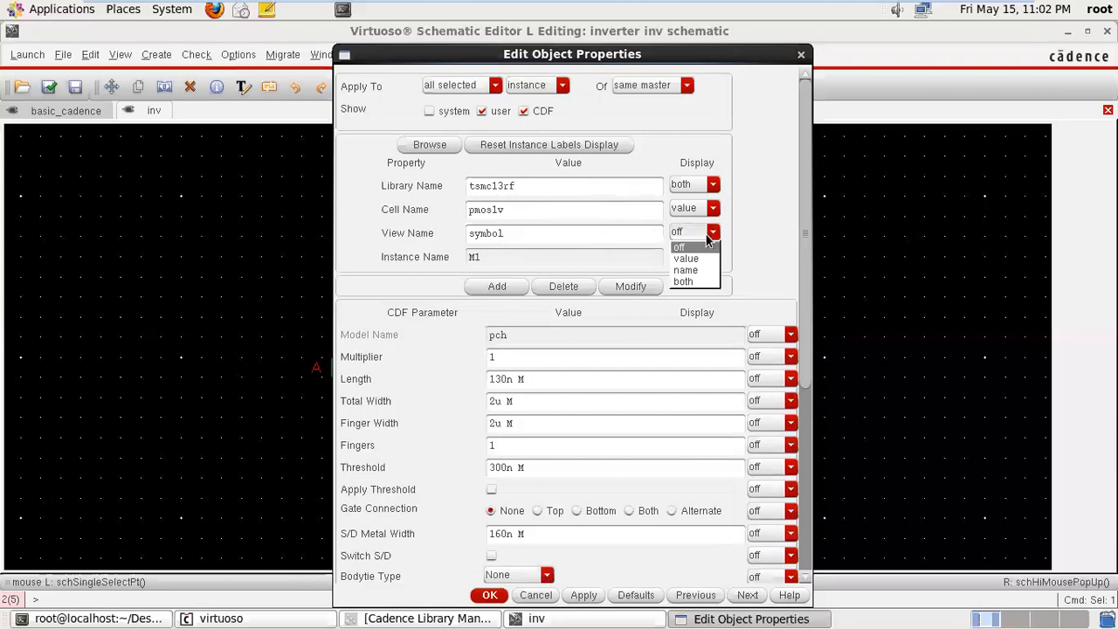
{"action": "left_click", "coordinate": [686, 282]}
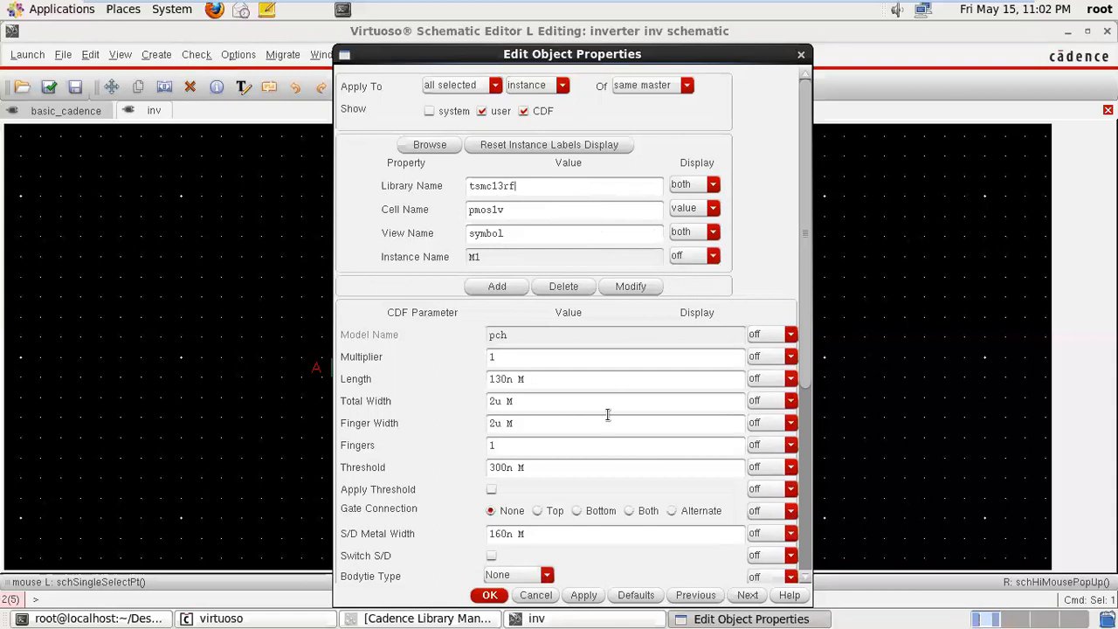
{"action": "left_click", "coordinate": [491, 597]}
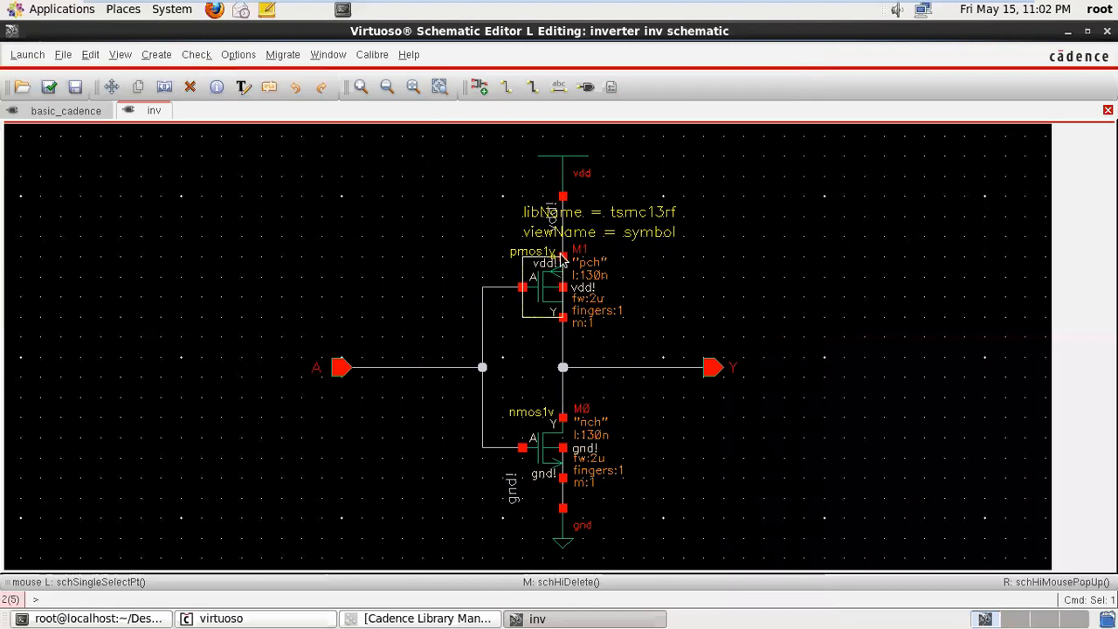
- Undo the pmos1v transistor's display changes and check its object properties
{"action": "left_click", "coordinate": [295, 91]}
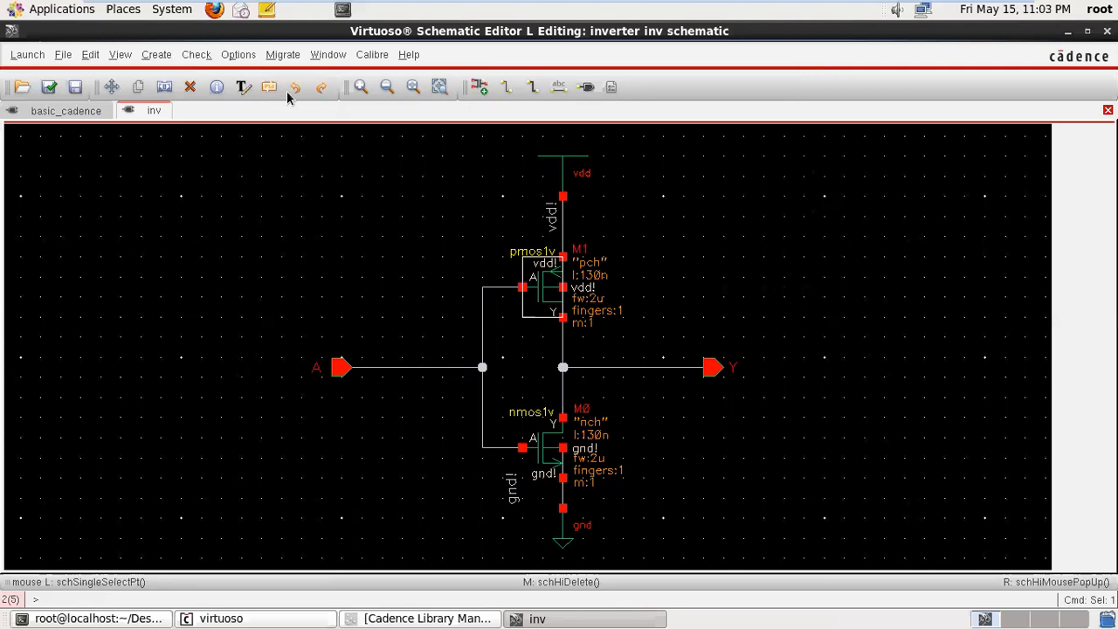
{"action": "left_click", "coordinate": [218, 91]}
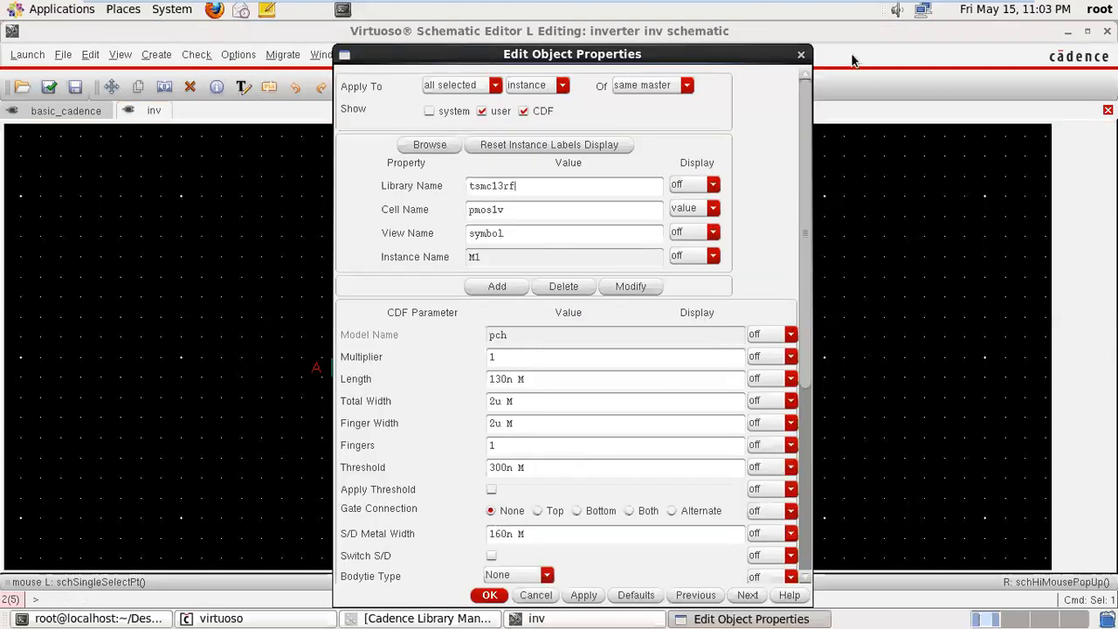
{"action": "left_click", "coordinate": [801, 55]}
- Set the display of the nmos1v transistor's Length parameter to both, and undo the change
{"action": "left_click", "coordinate": [552, 459]}
{"action": "left_click", "coordinate": [217, 91]}
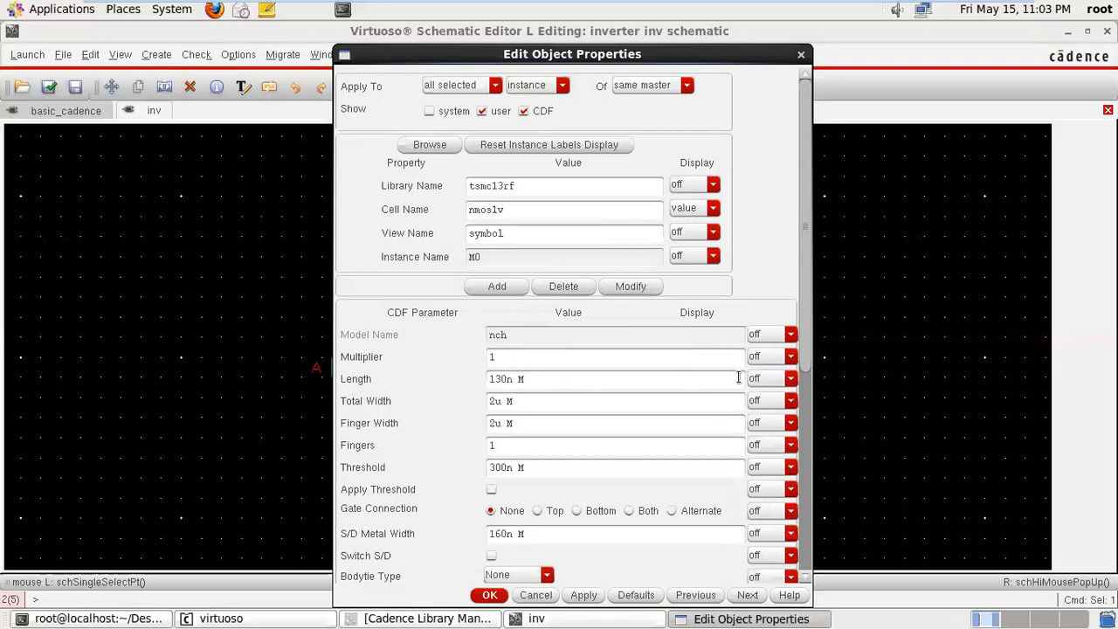
{"action": "left_click", "coordinate": [790, 378]}
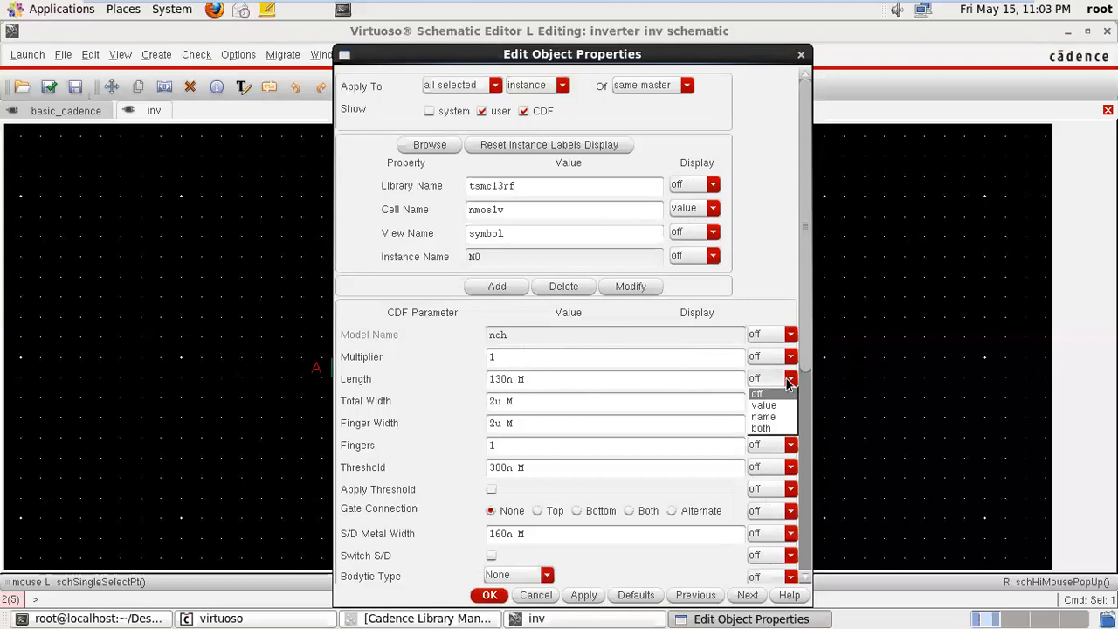
{"action": "left_click", "coordinate": [766, 430]}
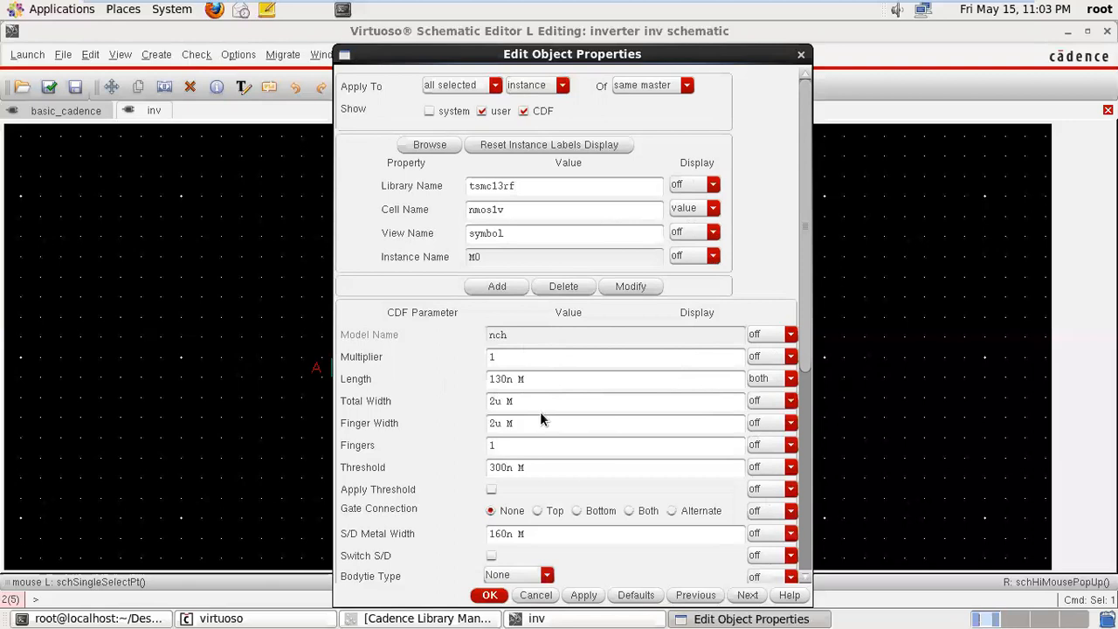
{"action": "left_click", "coordinate": [490, 595]}
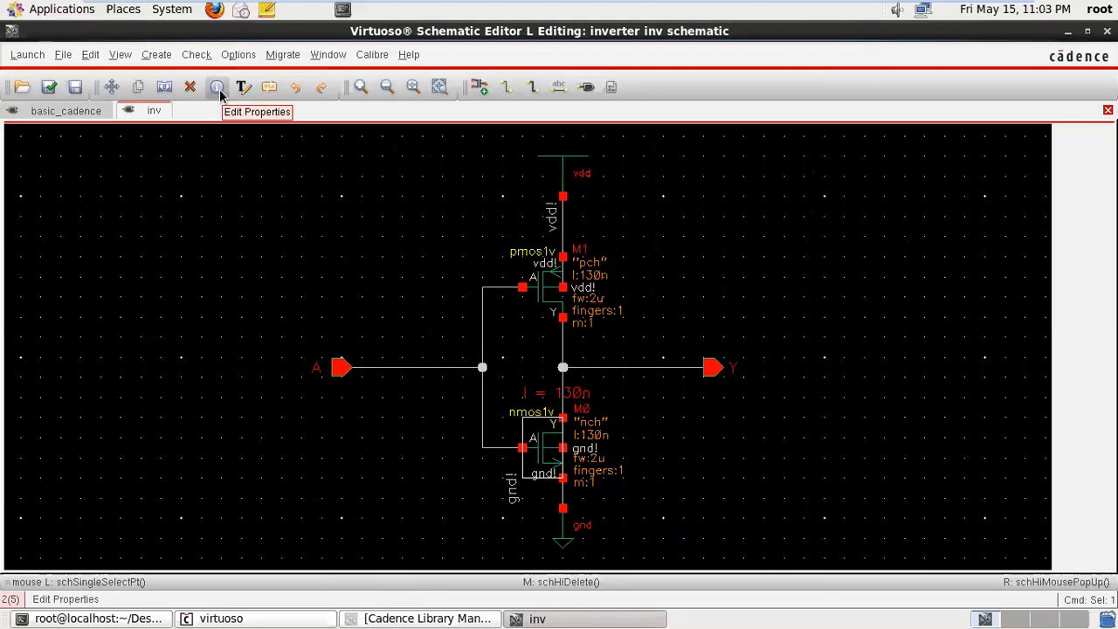
{"action": "left_click", "coordinate": [297, 89]}
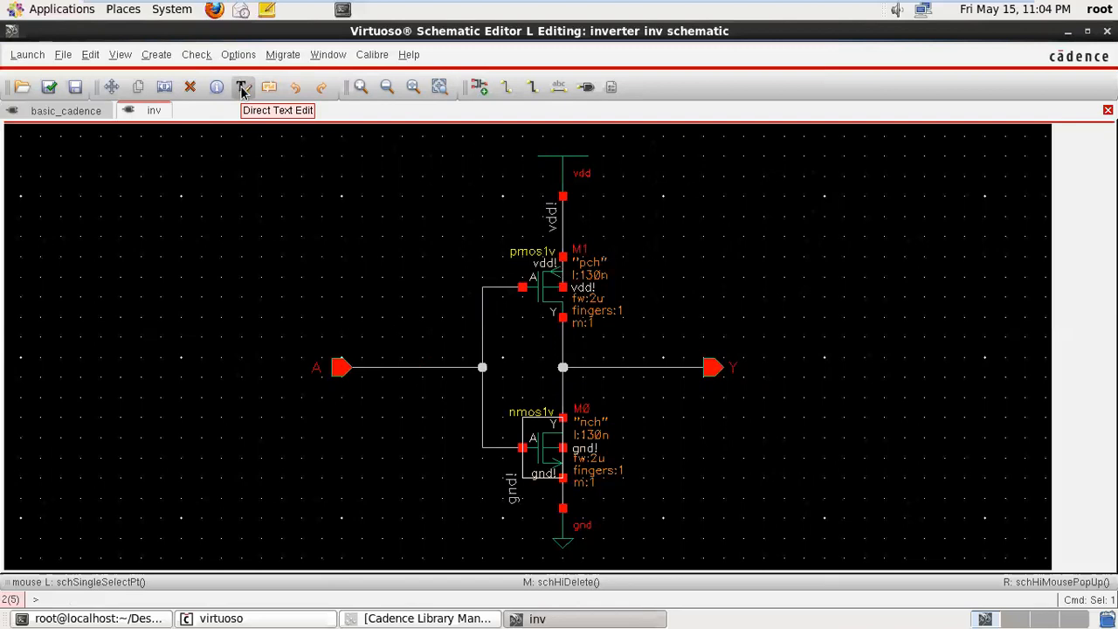
- Try to rename the pmos1v cell label as "my transisrtor" with Direct Text Edit
{"action": "left_click", "coordinate": [243, 90]}
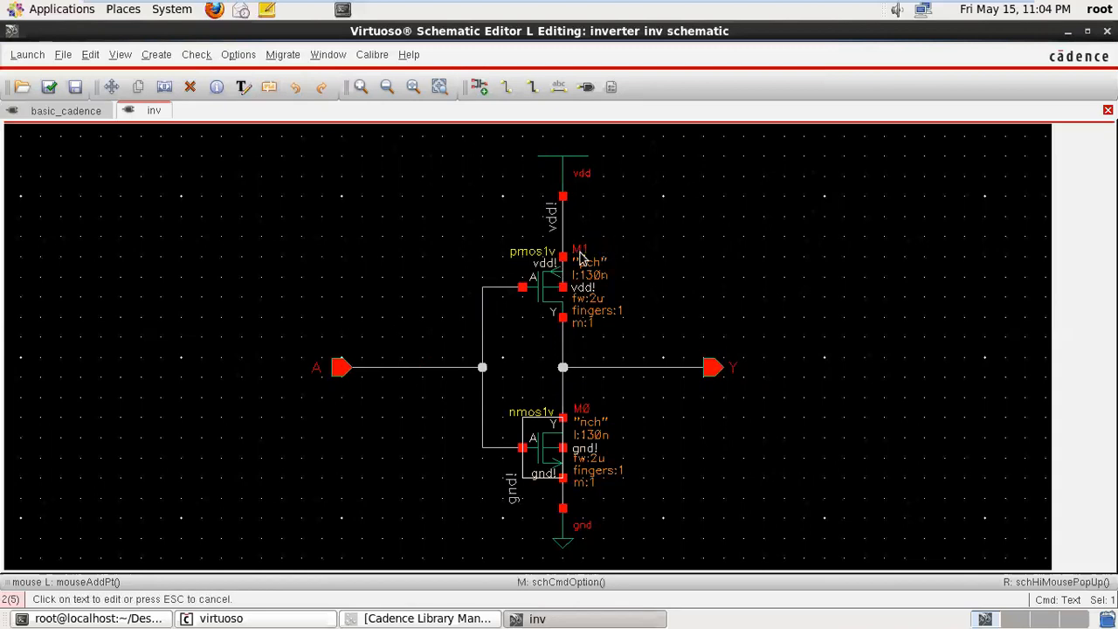
{"action": "left_click", "coordinate": [530, 254]}
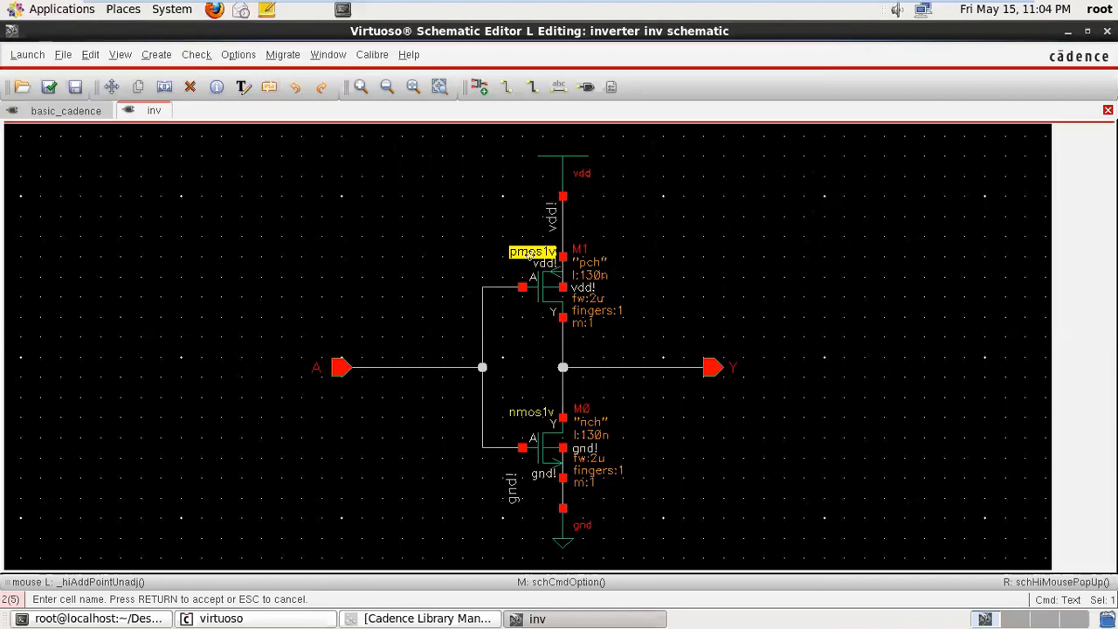
{"action": "type", "text": "my "}
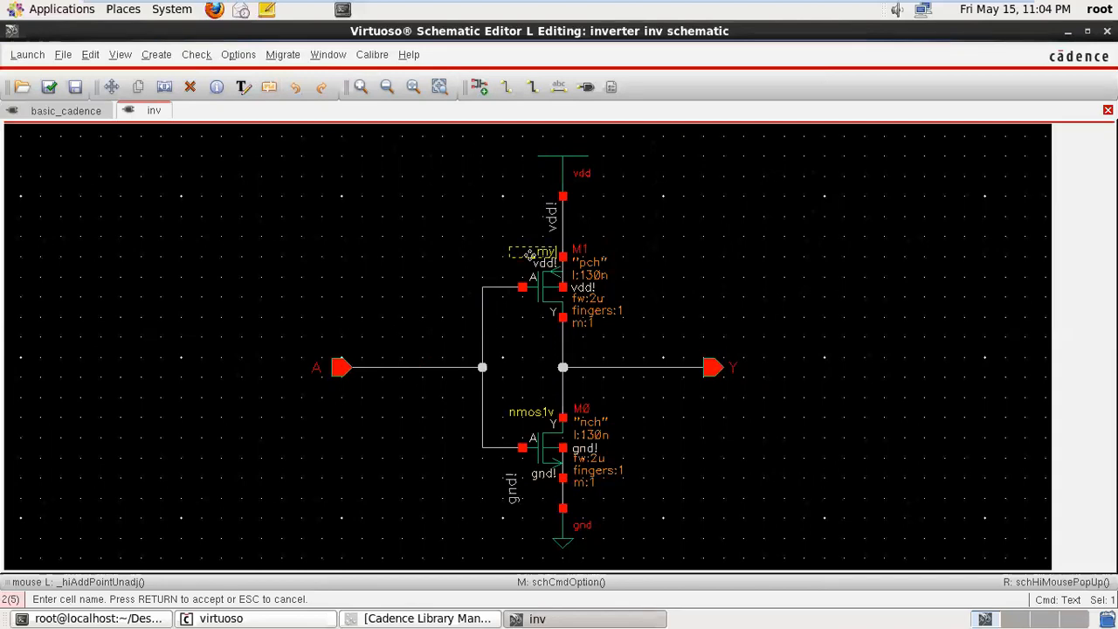
{"action": "type", "text": "transisrtor"}
{"action": "key", "text": "Return"}
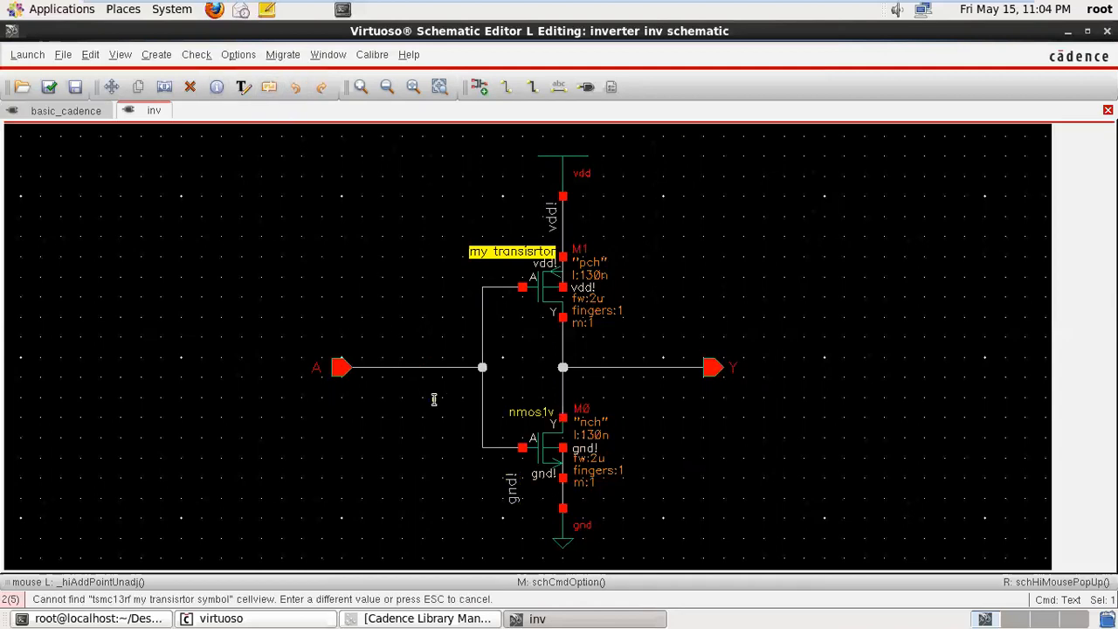
- Try "f" as the cell name in the same transistor label and cancel the text edit
{"action": "left_click", "coordinate": [245, 88]}
{"action": "left_click", "coordinate": [268, 87]}
{"action": "type", "text": "f"}
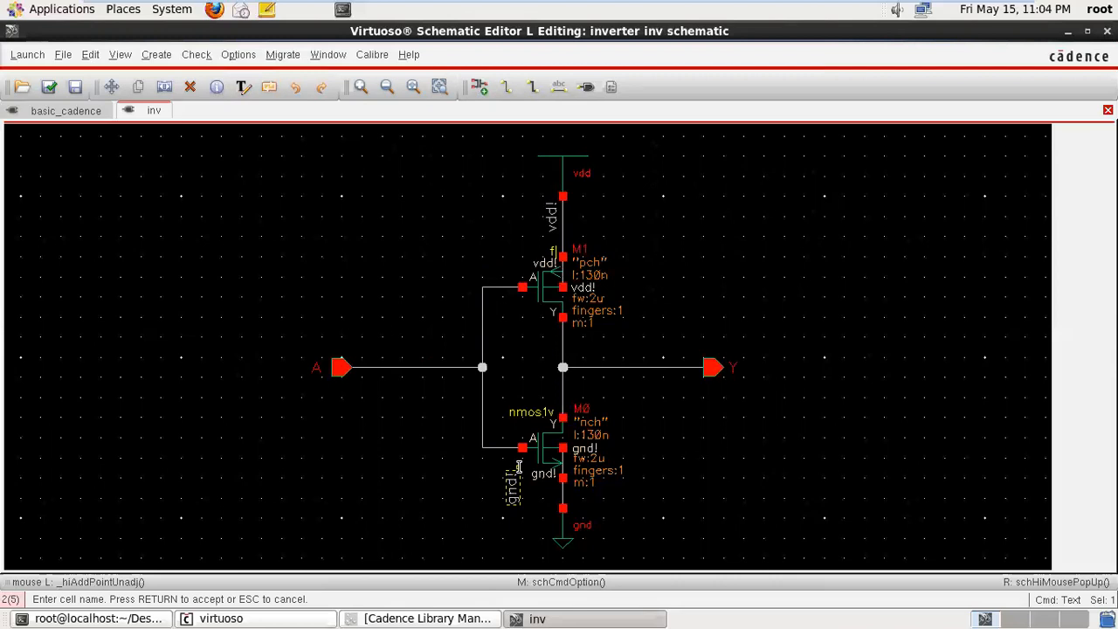
{"action": "key", "text": "Return"}
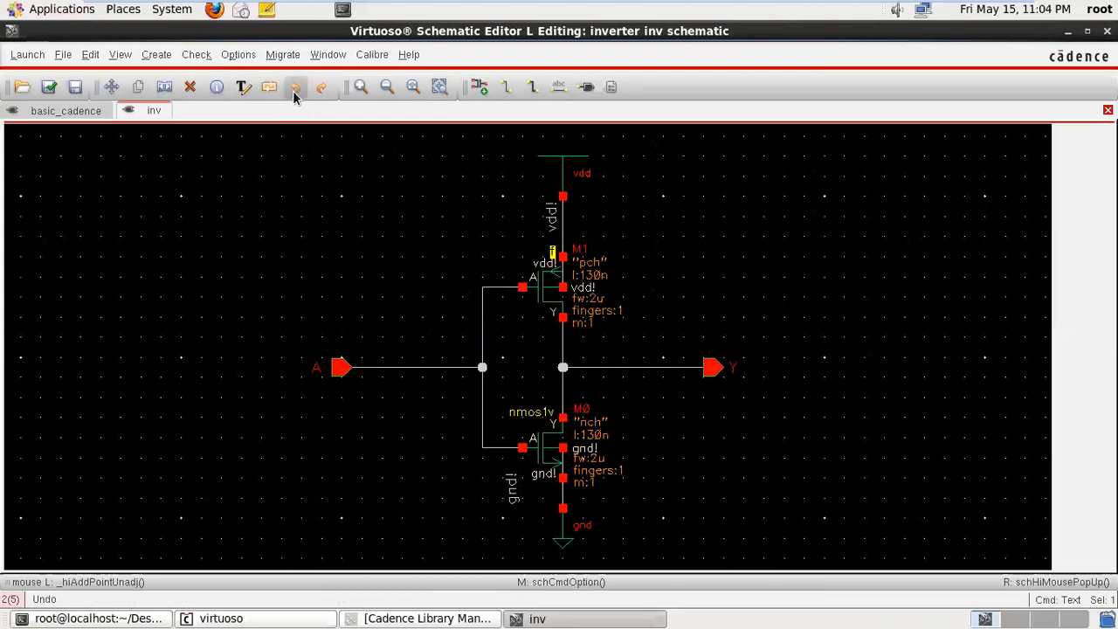
{"action": "key", "text": "Escape"}
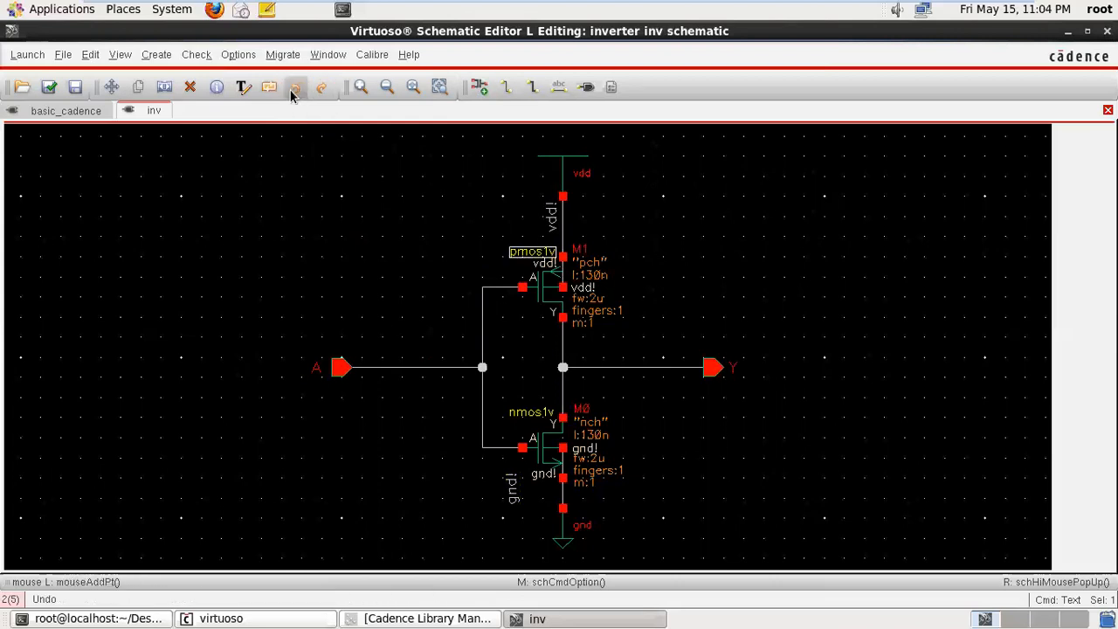
- View the object properties of the pmos1v cell name label and close them without changes
{"action": "left_click", "coordinate": [214, 90]}
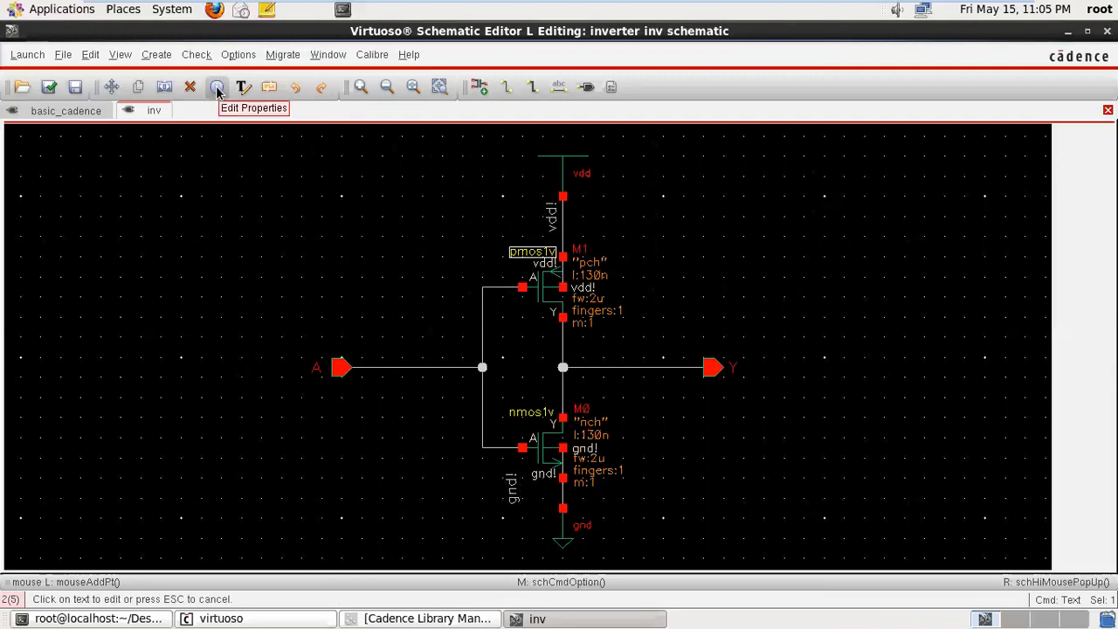
{"action": "left_click", "coordinate": [218, 90]}
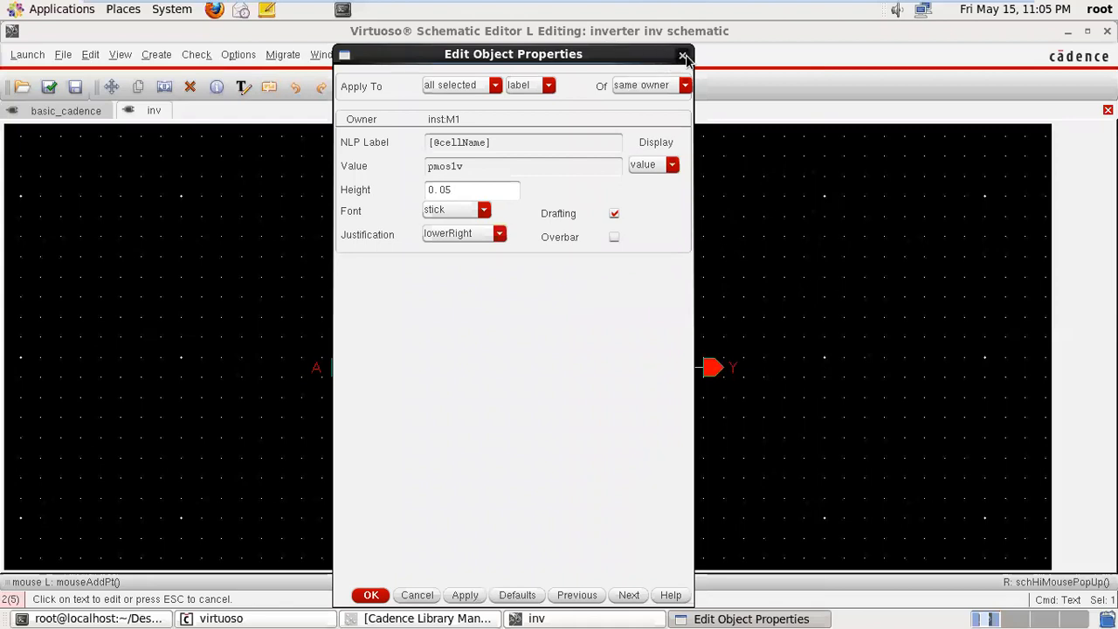
{"action": "left_click", "coordinate": [681, 54]}
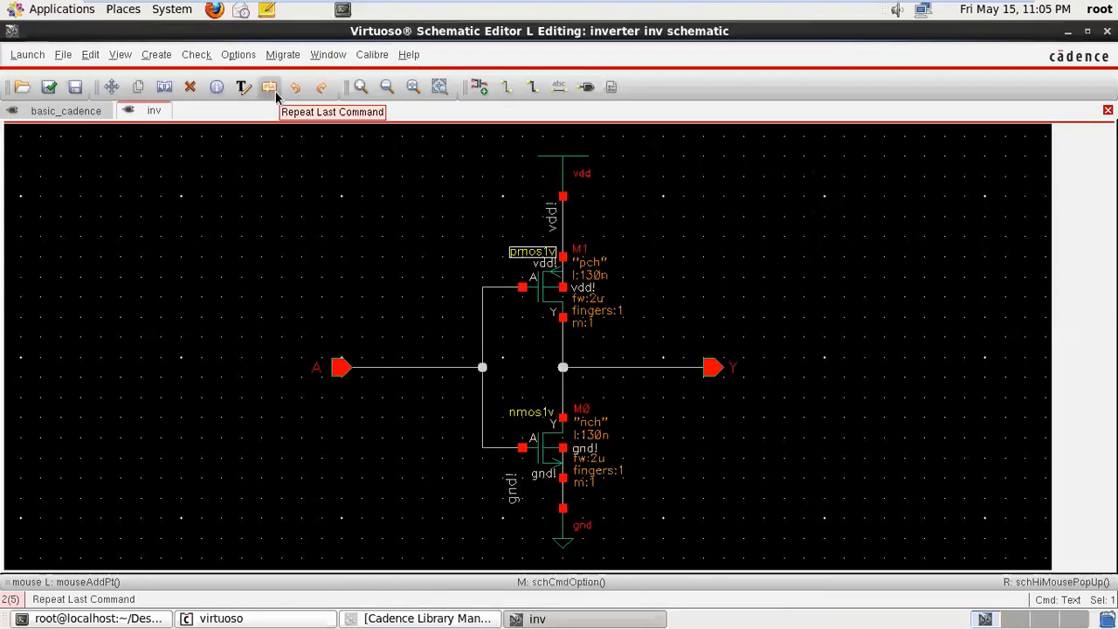
- Rename the vertical gnd! wire label near the nmos1v transistor as "ground" with Direct Text Edit, and undo the renaming
{"action": "left_click", "coordinate": [243, 87]}
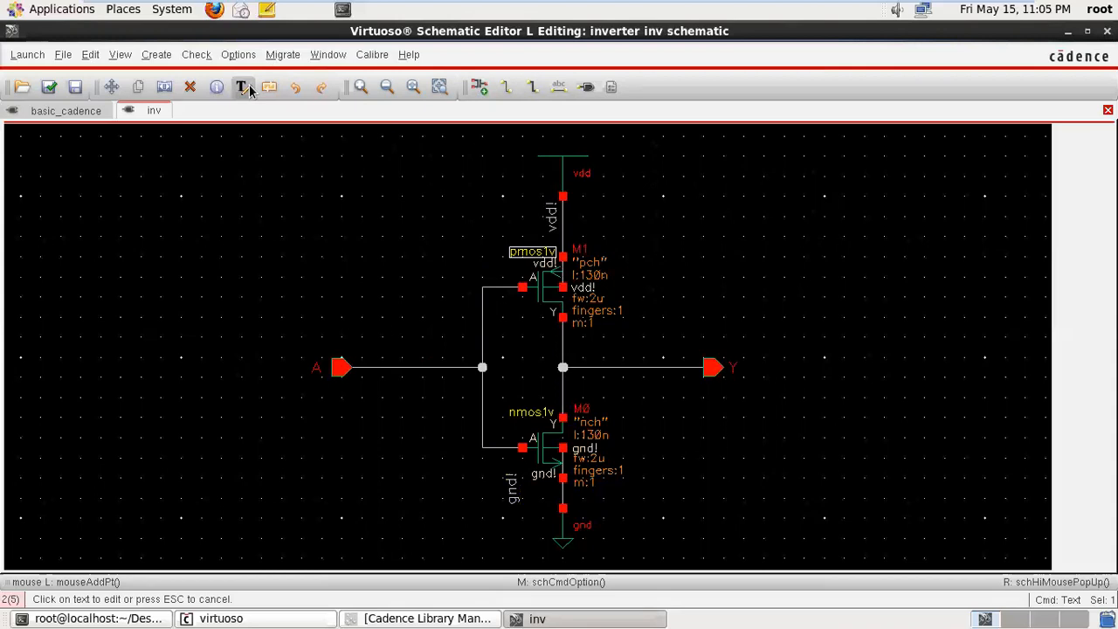
{"action": "left_click", "coordinate": [513, 493]}
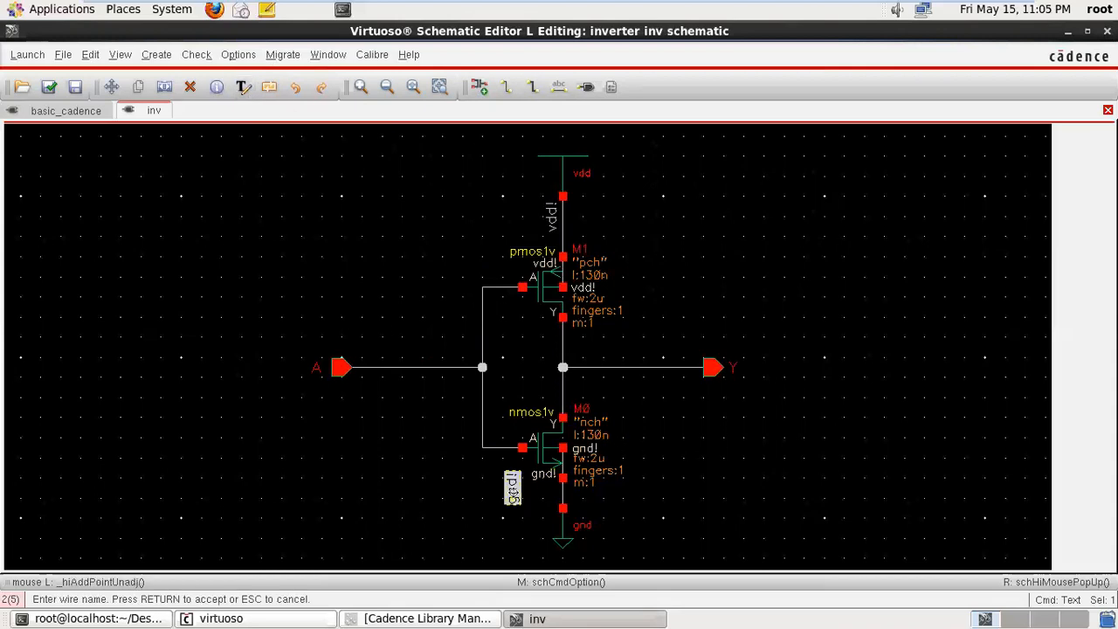
{"action": "type", "text": "g"}
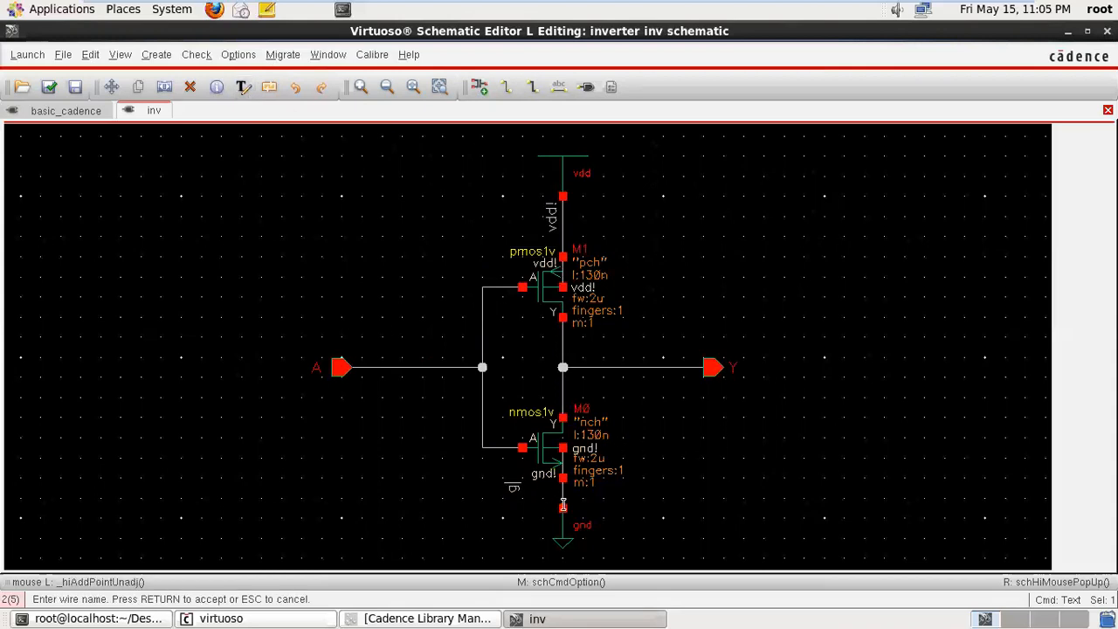
{"action": "type", "text": "round"}
{"action": "key", "text": "Return"}
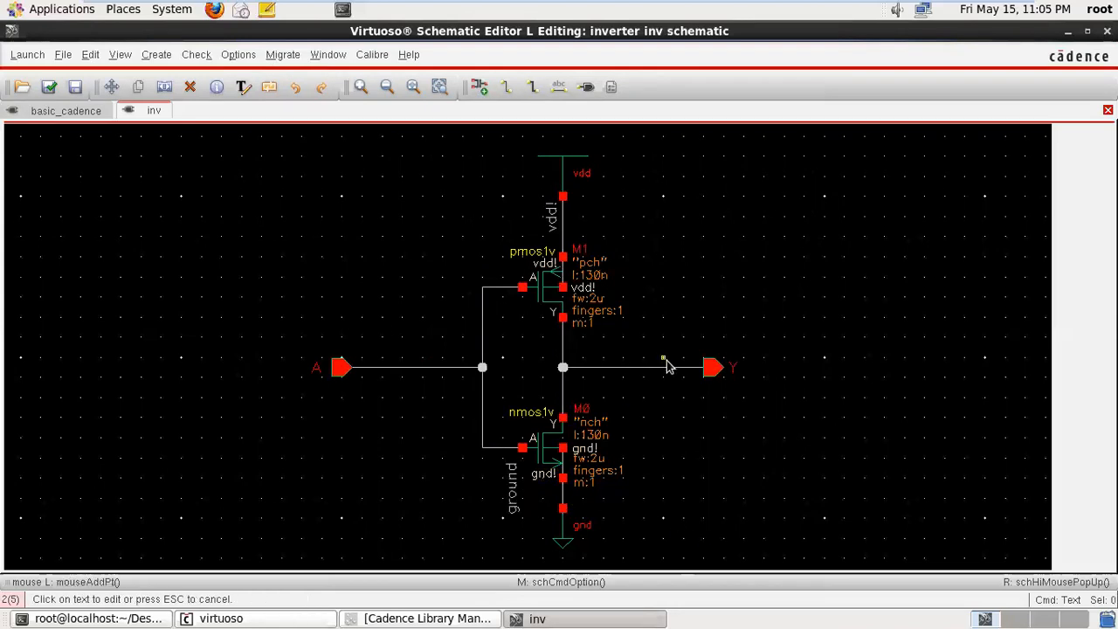
{"action": "key", "text": "Escape"}
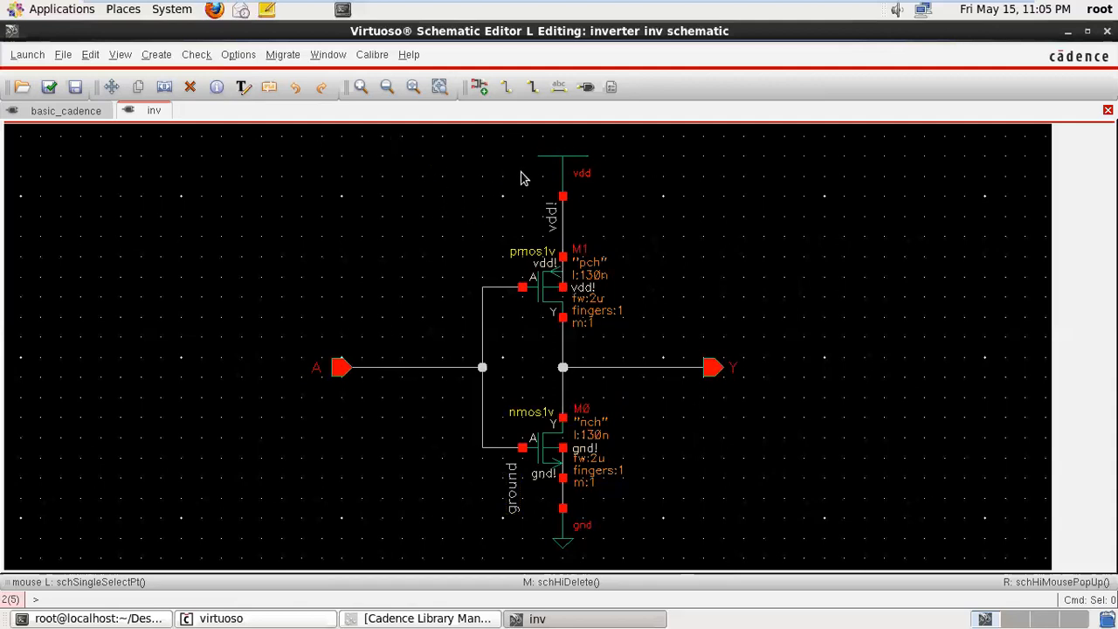
{"action": "left_click", "coordinate": [298, 96]}
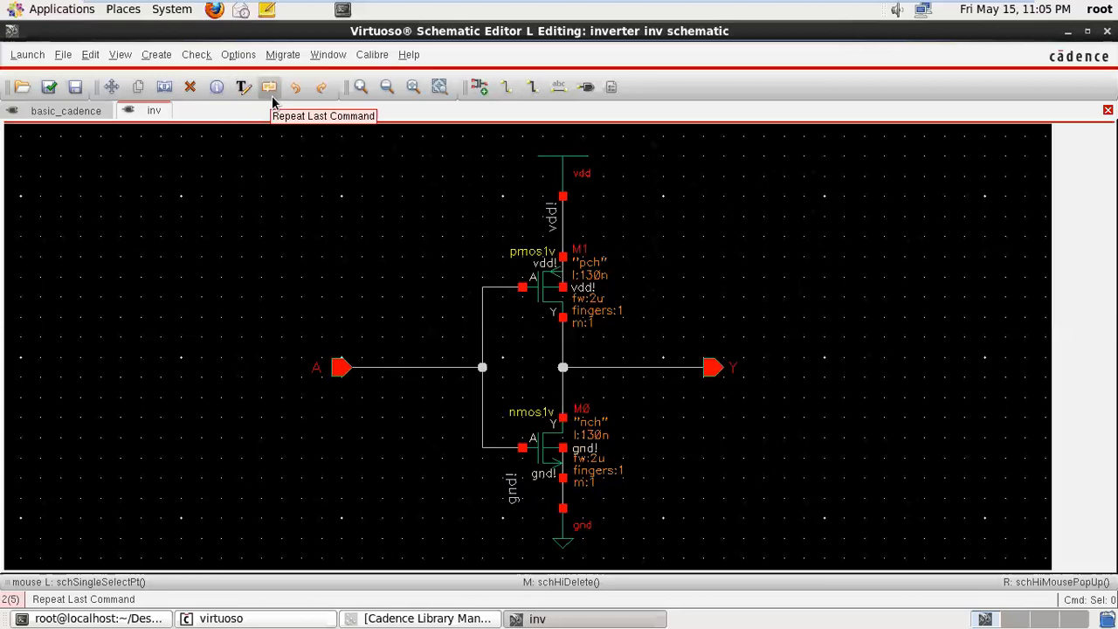
- Zoom in and out on the inv schematic and fit the whole inverter in the view
{"action": "left_click", "coordinate": [360, 87]}
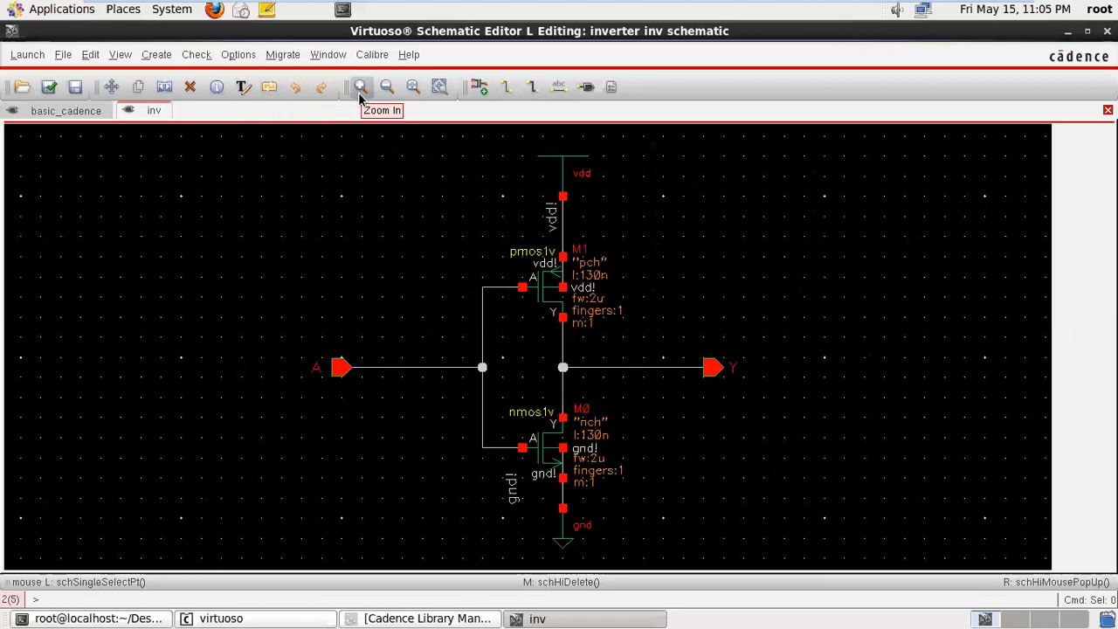
{"action": "left_click", "coordinate": [360, 87]}
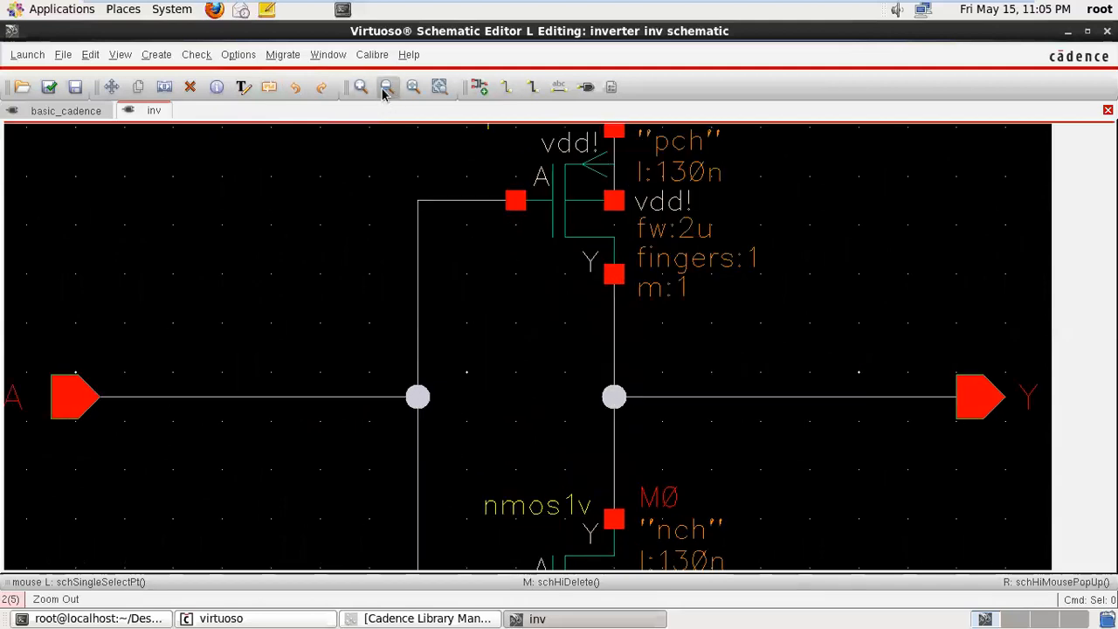
{"action": "left_click", "coordinate": [386, 88]}
{"action": "left_click", "coordinate": [386, 87]}
{"action": "left_click", "coordinate": [386, 87]}
{"action": "left_click", "coordinate": [386, 87]}
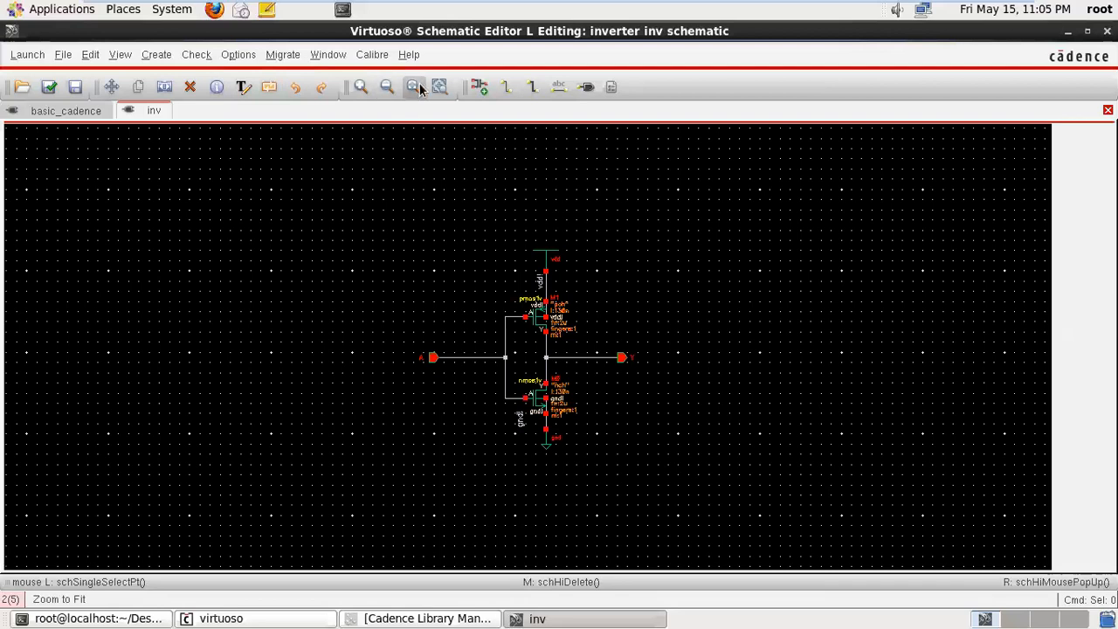
{"action": "left_click", "coordinate": [413, 87]}
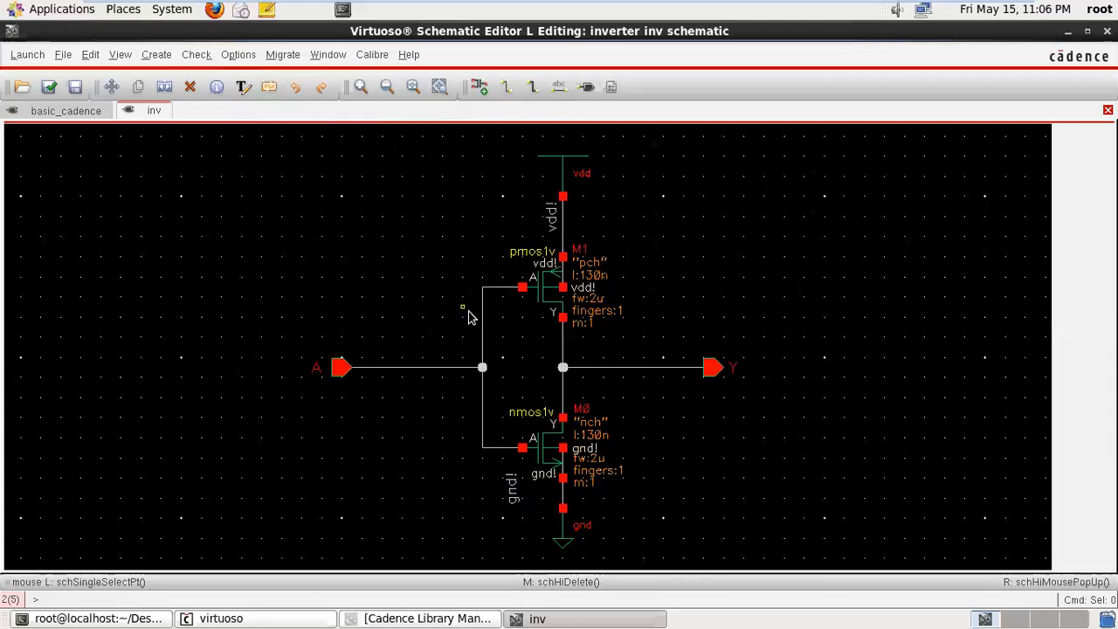
- Zoom far out from the inverter schematic and fit the entire circuit back into the view
{"action": "left_click", "coordinate": [386, 88]}
{"action": "left_click", "coordinate": [386, 88]}
{"action": "left_click", "coordinate": [386, 88]}
{"action": "left_click", "coordinate": [386, 89]}
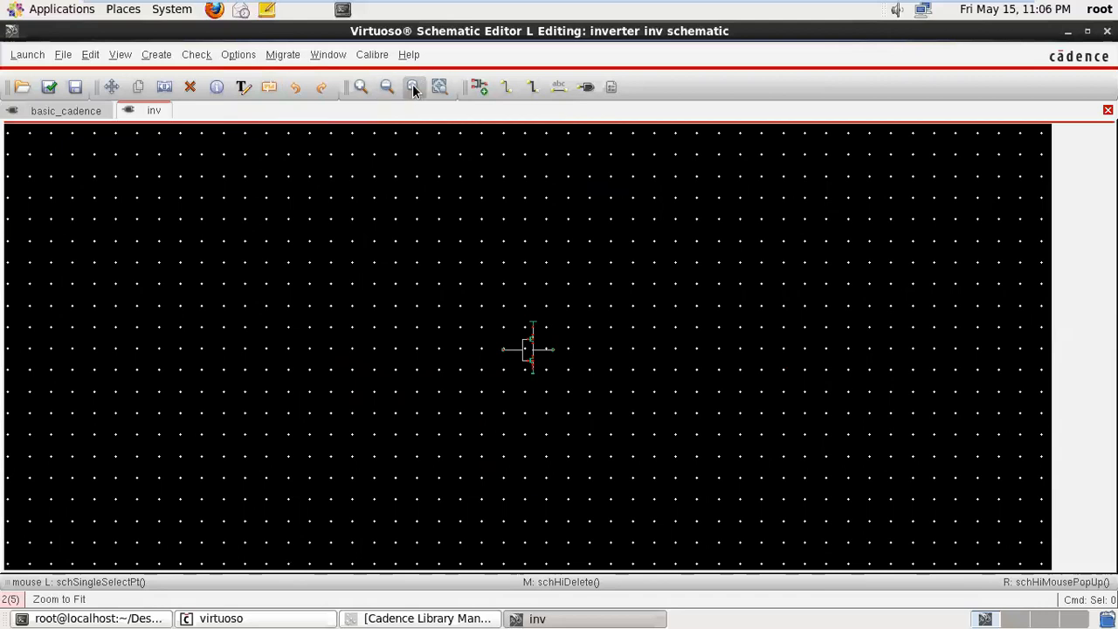
{"action": "left_click", "coordinate": [413, 88]}
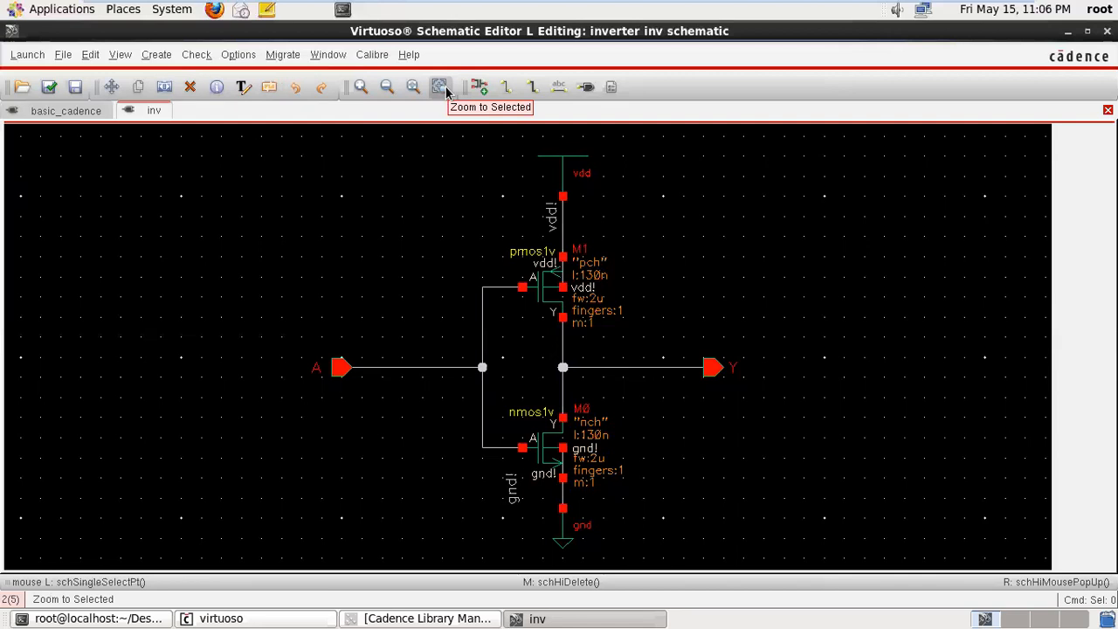
- Zoom to selected parts of the inverter, including the pmos1v transistor with output pin Y and the pmos1v transistor without the pin
{"action": "left_click_drag", "start_coordinate": [452, 228], "coordinate": [748, 378]}
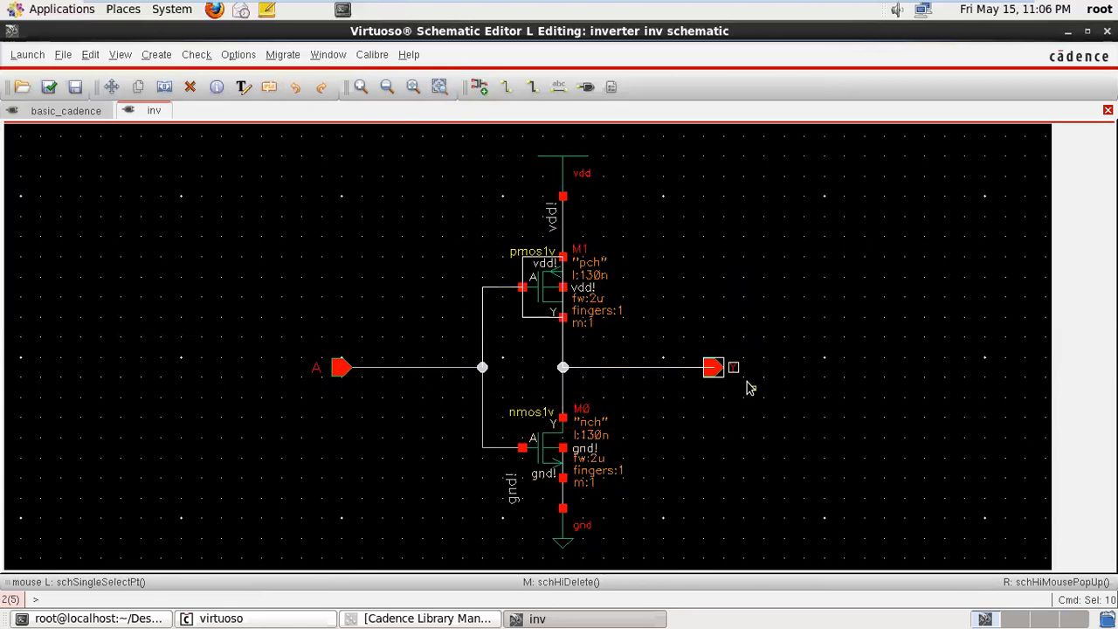
{"action": "left_click", "coordinate": [437, 88]}
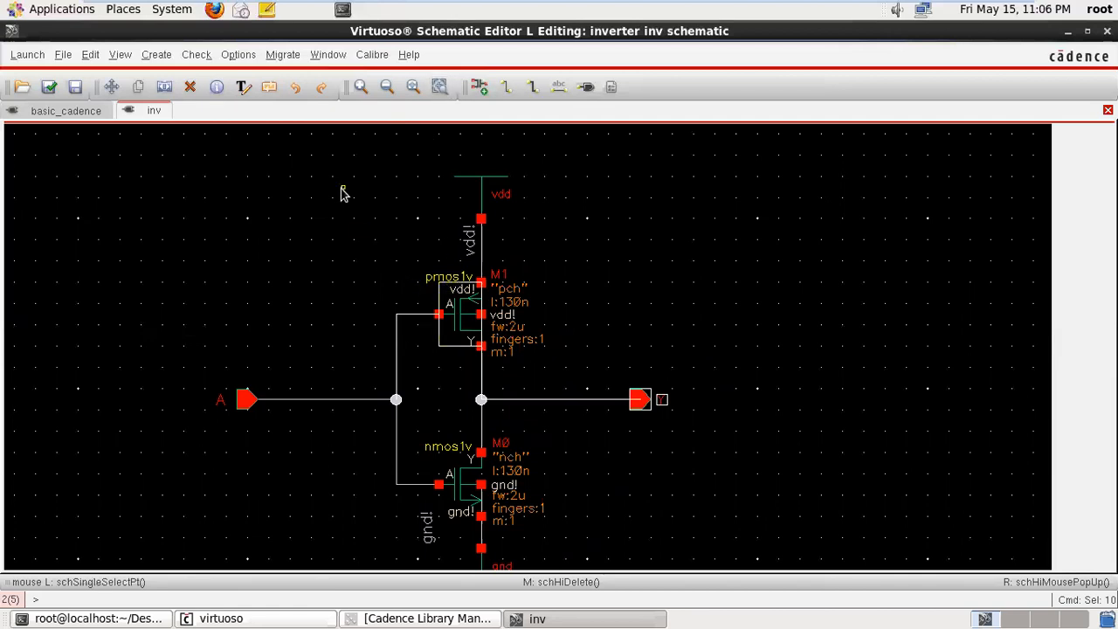
{"action": "left_click", "coordinate": [220, 266]}
{"action": "left_click_drag", "start_coordinate": [332, 260], "coordinate": [755, 474]}
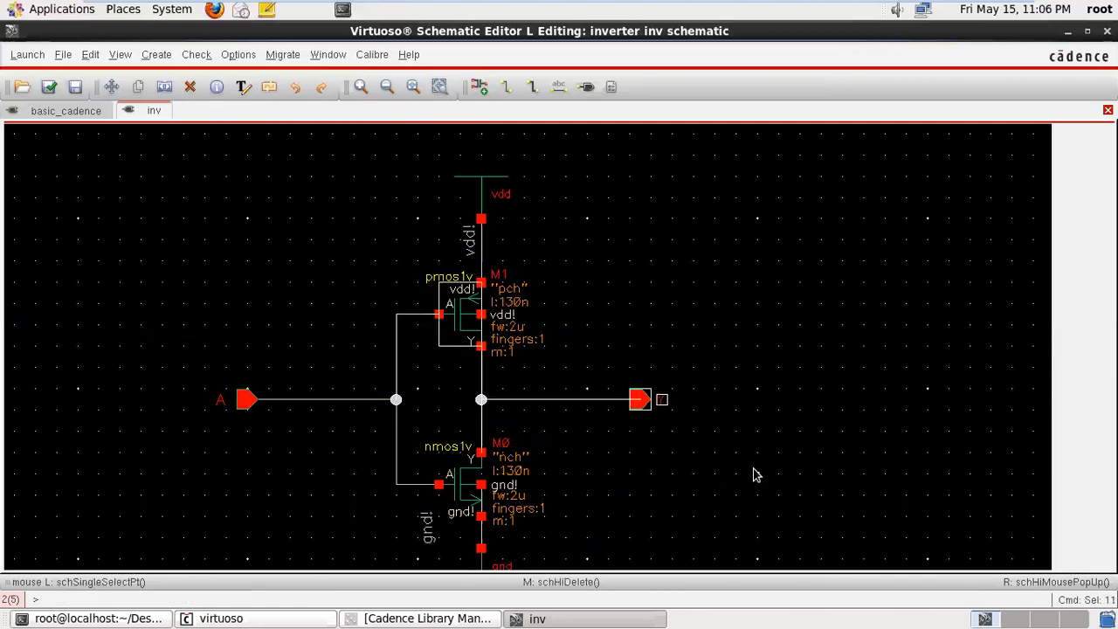
{"action": "left_click", "coordinate": [440, 87]}
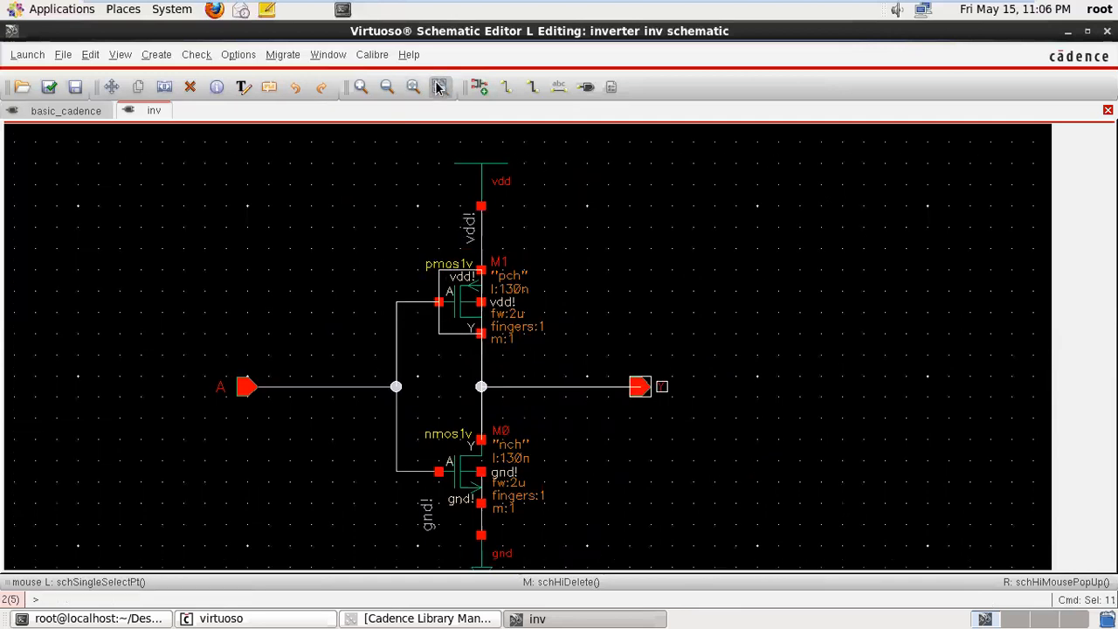
{"action": "left_click", "coordinate": [446, 94]}
{"action": "left_click", "coordinate": [445, 93]}
{"action": "left_click", "coordinate": [395, 249]}
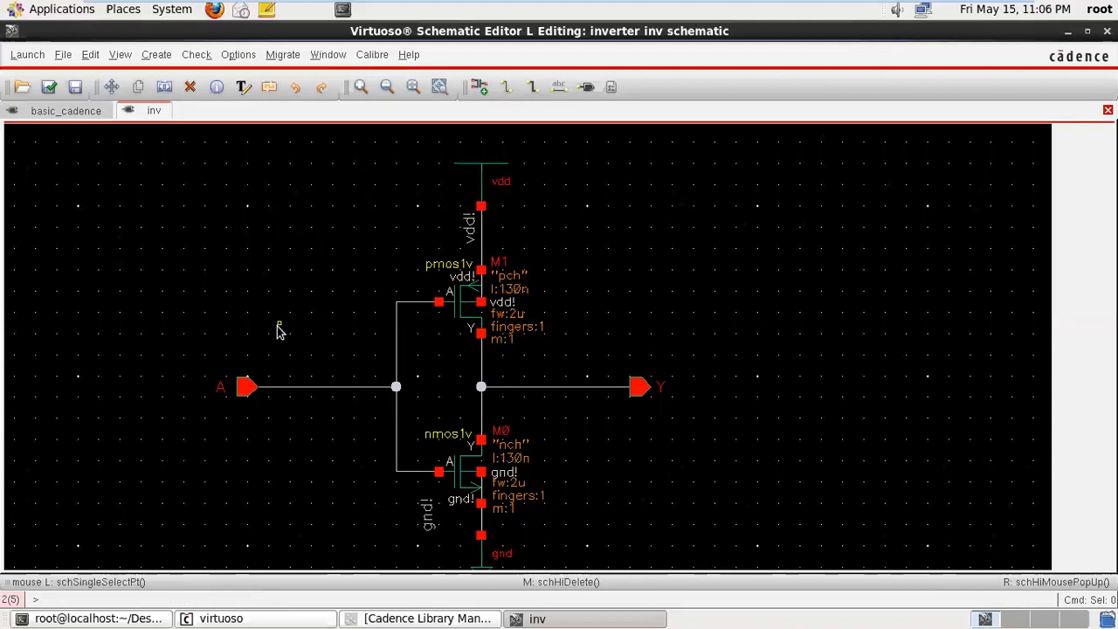
{"action": "left_click_drag", "start_coordinate": [290, 249], "coordinate": [590, 366]}
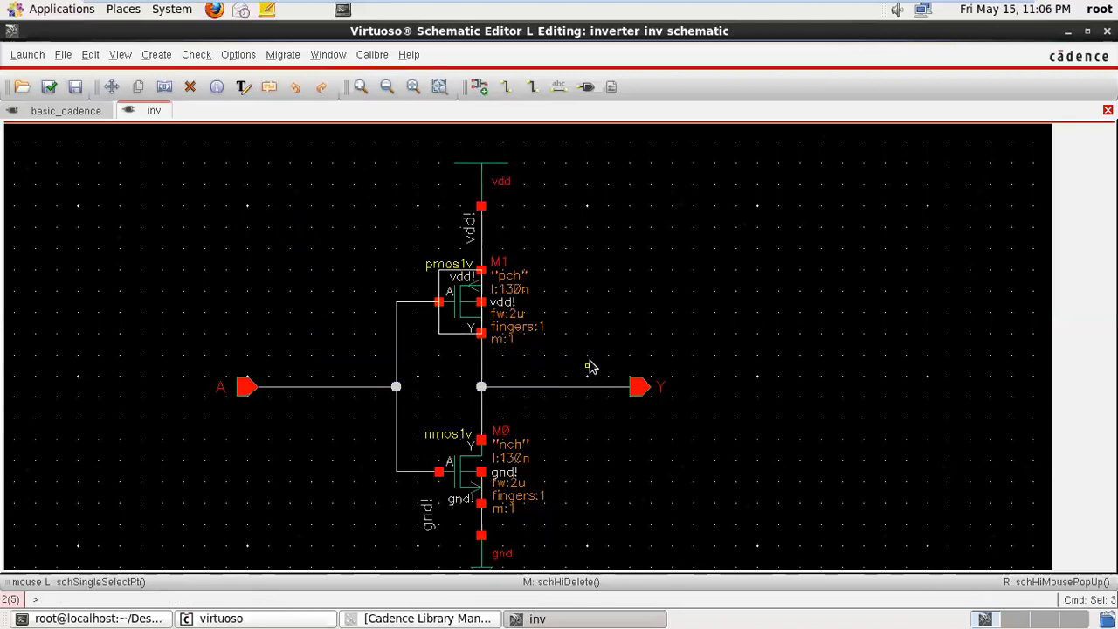
{"action": "left_click", "coordinate": [439, 87]}
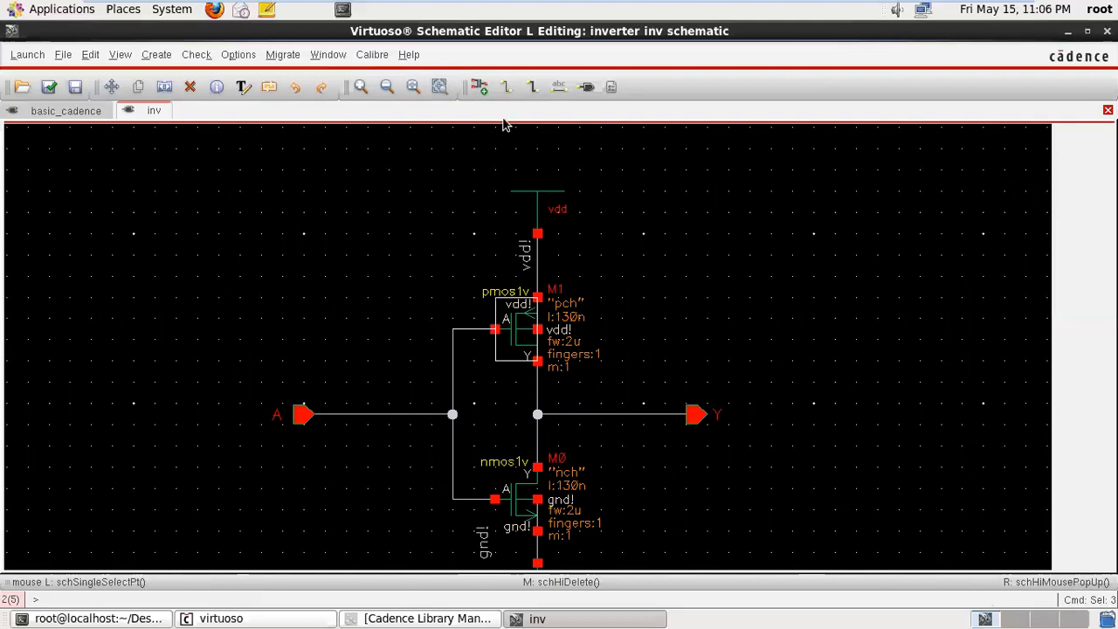
- Switch to the basic_cadence schematic and delete everything in it
{"action": "left_click", "coordinate": [483, 88]}
{"action": "left_click", "coordinate": [66, 111]}
{"action": "left_click_drag", "start_coordinate": [278, 182], "coordinate": [611, 520]}
{"action": "key", "text": "Delete"}
{"action": "left_click_drag", "start_coordinate": [266, 210], "coordinate": [615, 550]}
{"action": "left_click", "coordinate": [480, 86]}
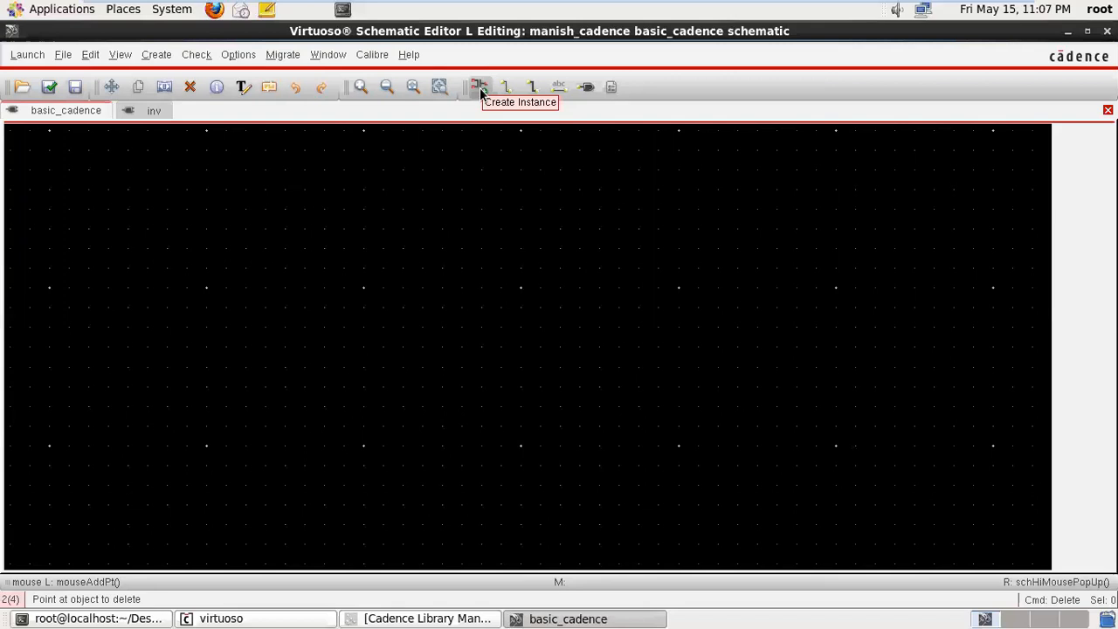
{"action": "key", "text": "q"}
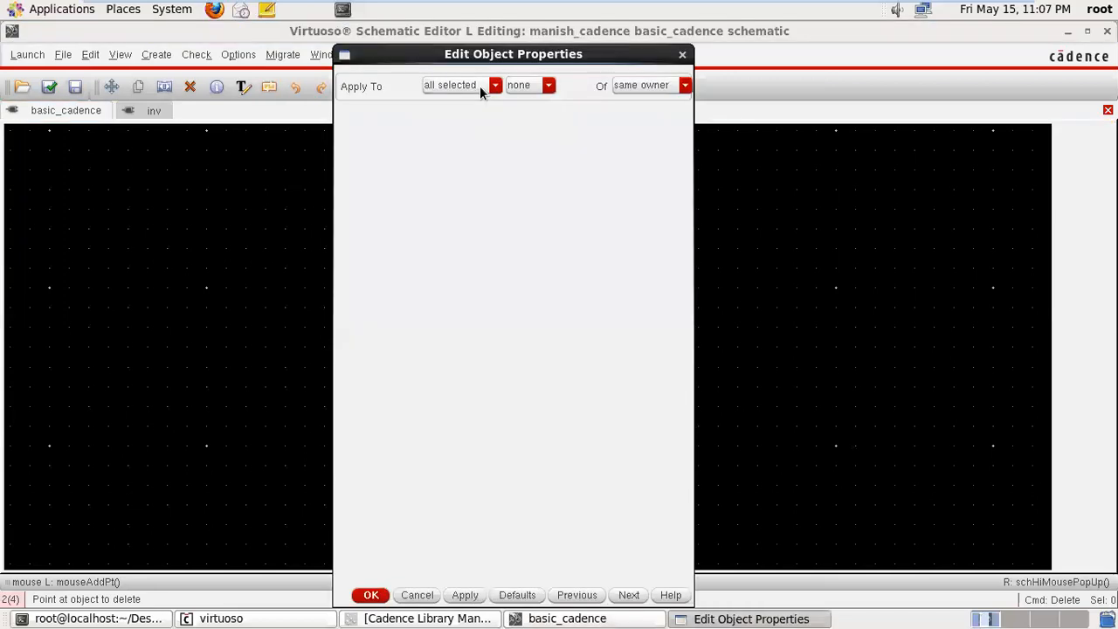
{"action": "left_click", "coordinate": [682, 54]}
{"action": "key", "text": "q"}
{"action": "left_click", "coordinate": [682, 57]}
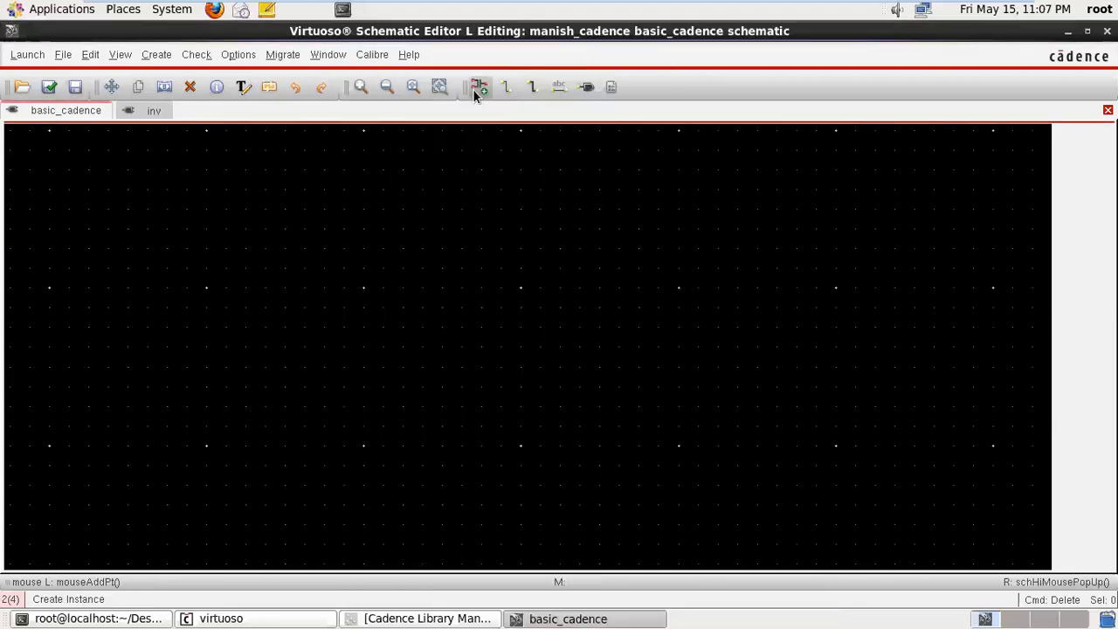
- Start a new instance using the symbol view of the nmos cell from the gpdk180 library
{"action": "left_click", "coordinate": [474, 90]}
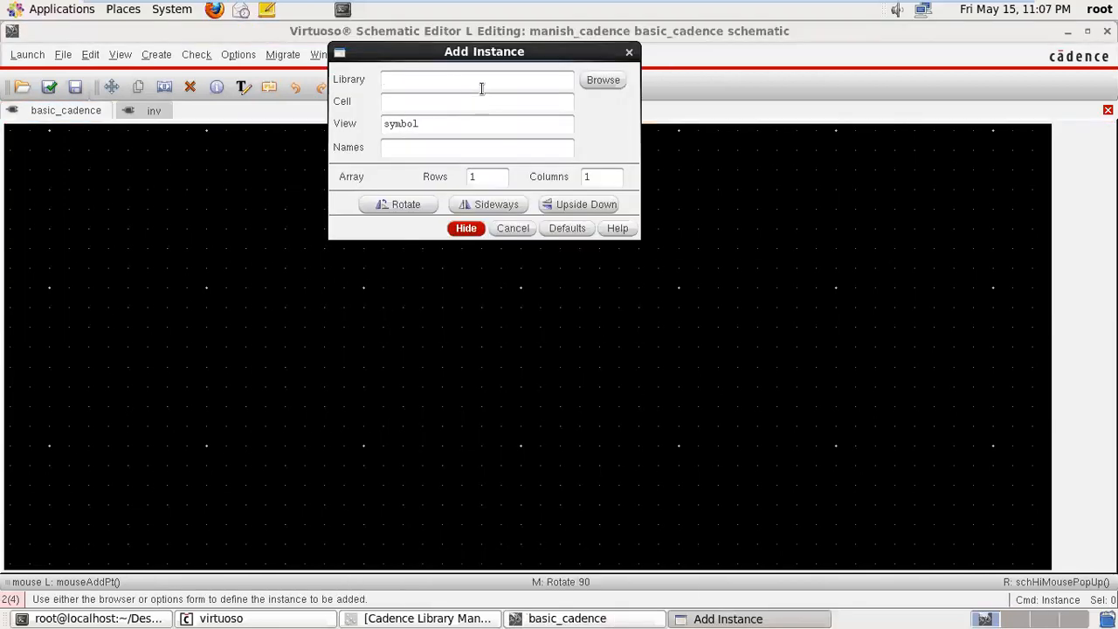
{"action": "left_click", "coordinate": [602, 80]}
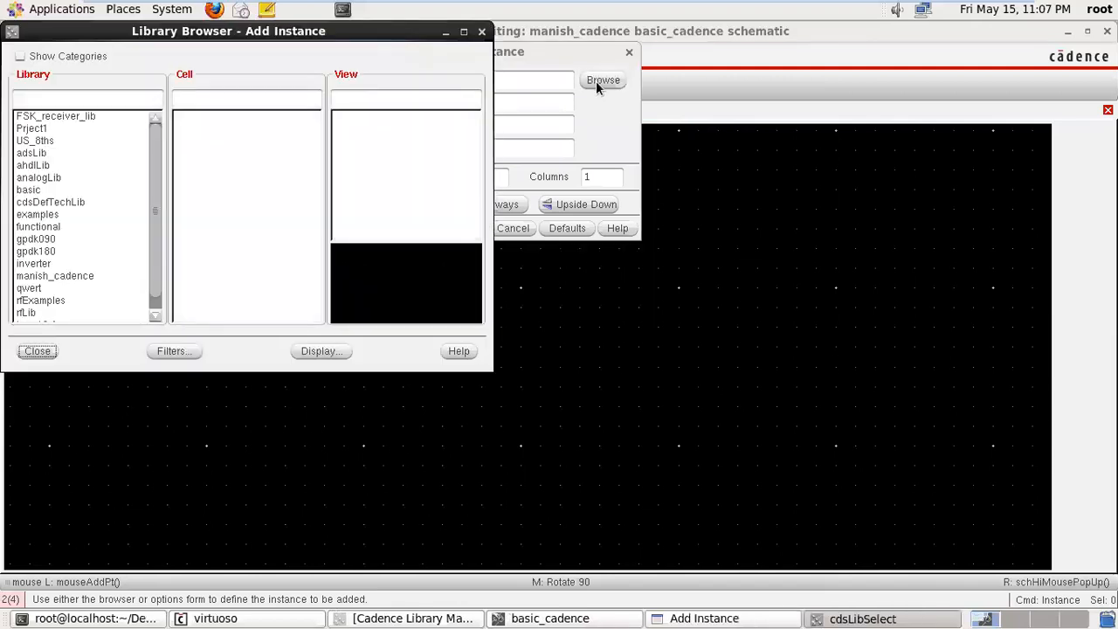
{"action": "mouse_move", "coordinate": [152, 161]}
{"action": "left_mouse_down"}
{"action": "mouse_move", "coordinate": [155, 190]}
{"action": "mouse_move", "coordinate": [158, 147]}
{"action": "left_mouse_up"}
{"action": "left_click", "coordinate": [48, 250]}
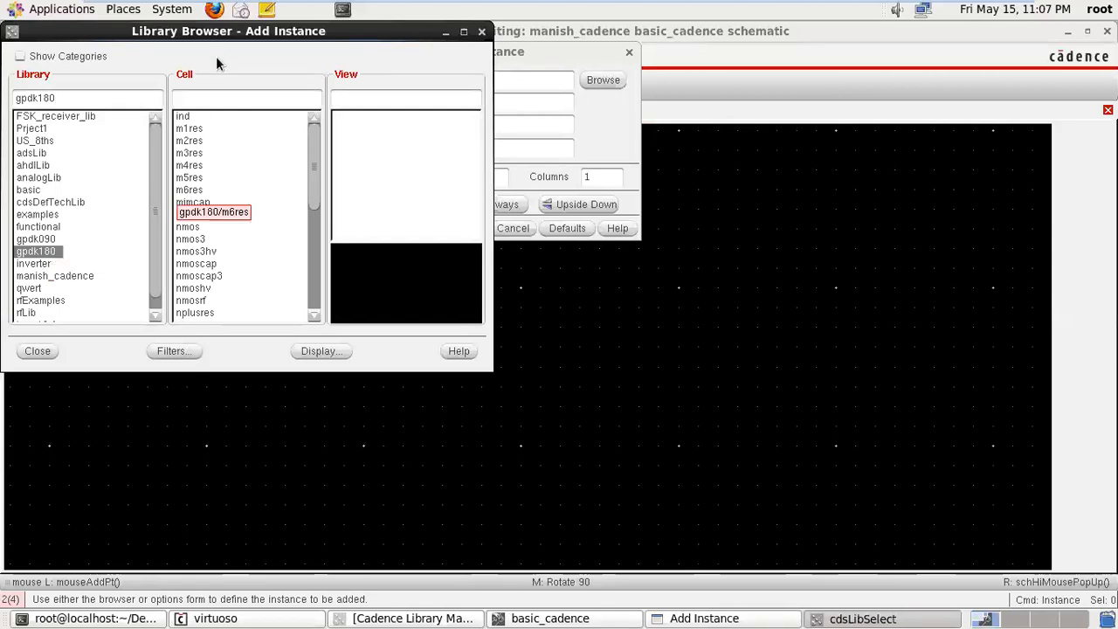
{"action": "left_click", "coordinate": [198, 102]}
{"action": "type", "text": "nmos"}
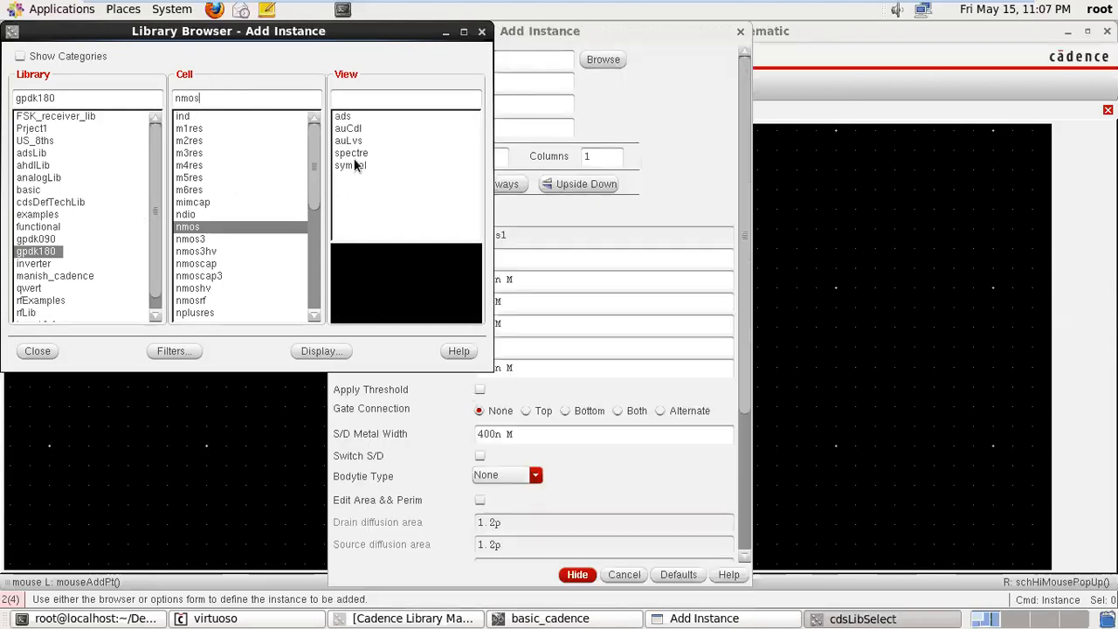
{"action": "left_click", "coordinate": [354, 165]}
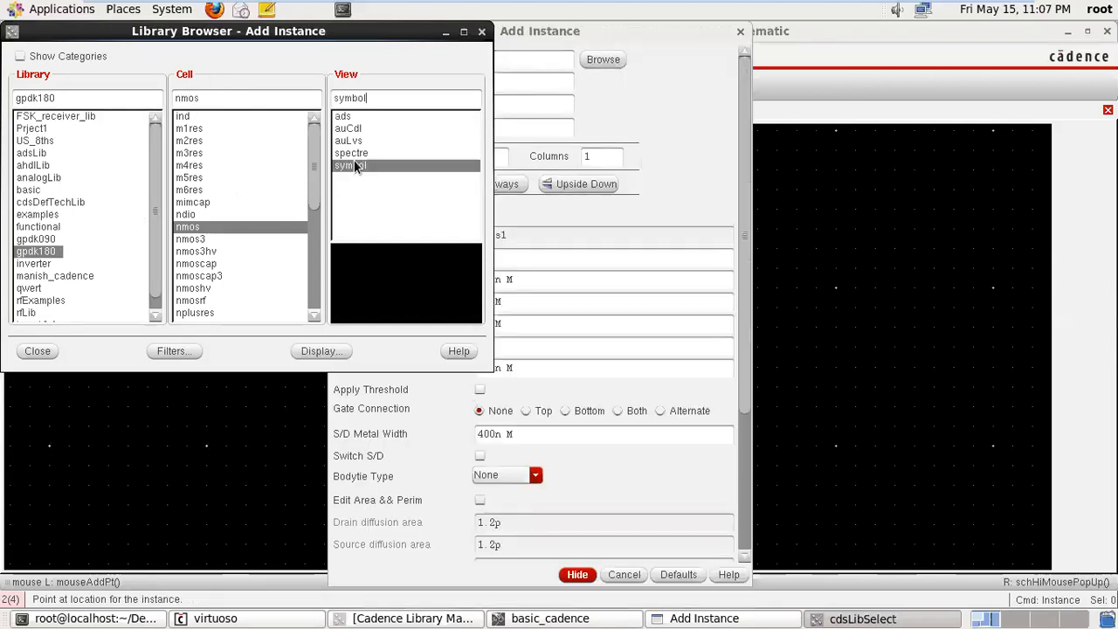
{"action": "left_click", "coordinate": [481, 31]}
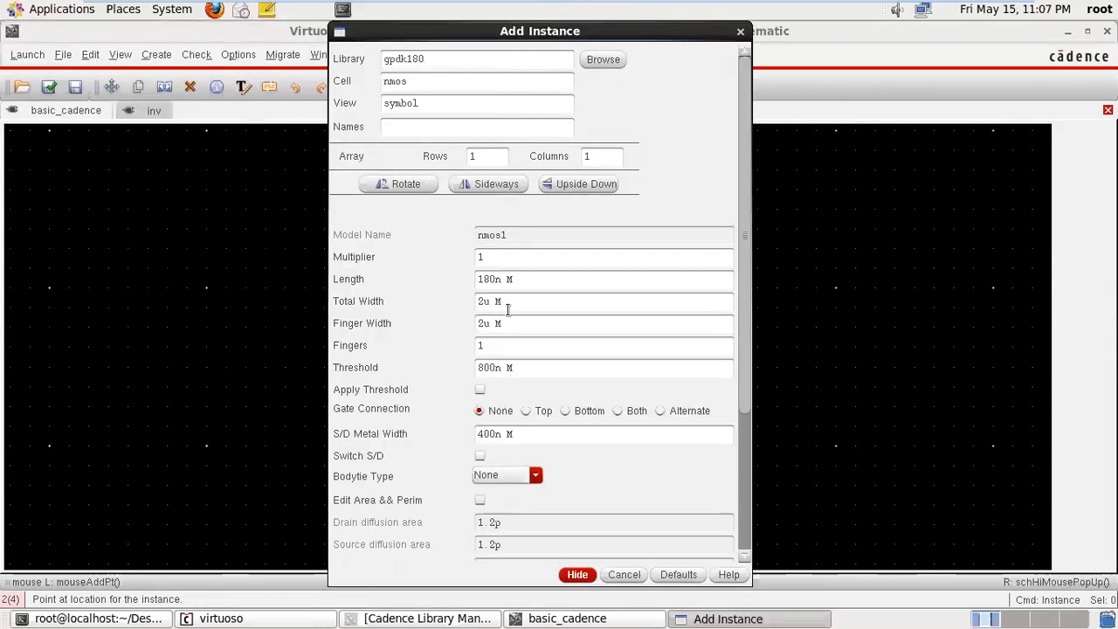
- Keep the default nmos parameters and place four nmos instances across the basic_cadence schematic
{"action": "left_click_drag", "start_coordinate": [738, 254], "coordinate": [732, 219]}
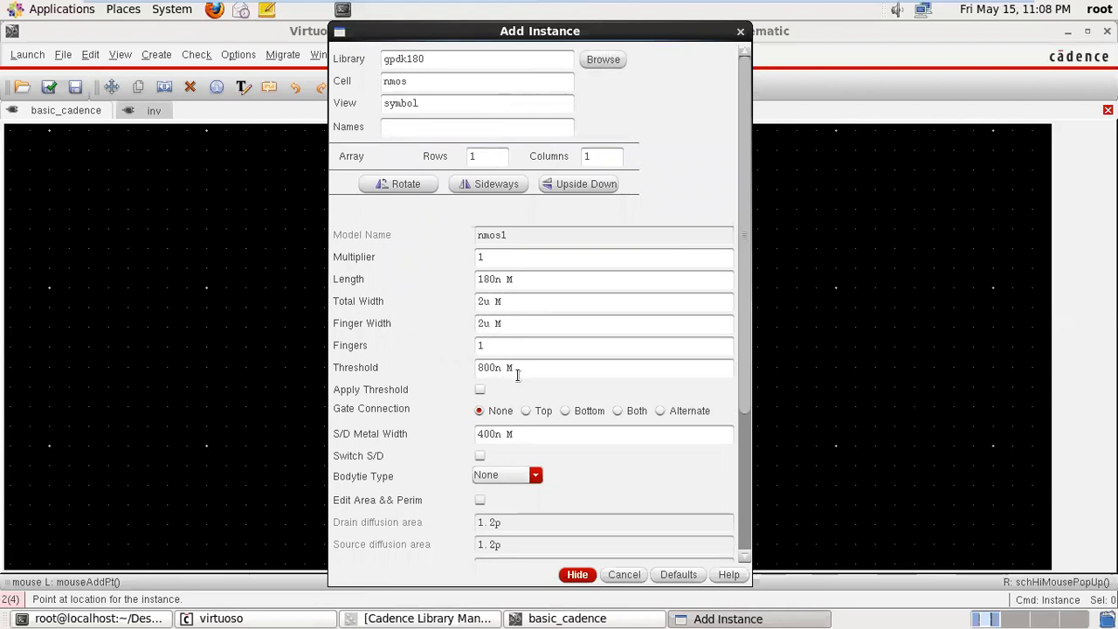
{"action": "left_click", "coordinate": [576, 573]}
{"action": "left_click", "coordinate": [485, 304]}
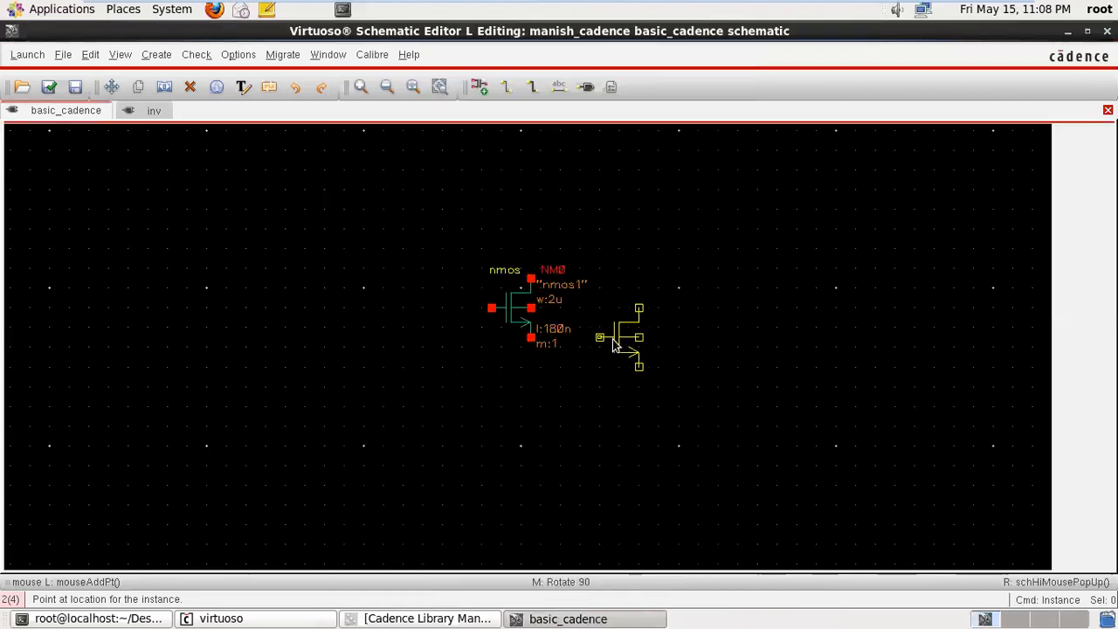
{"action": "left_click", "coordinate": [620, 317]}
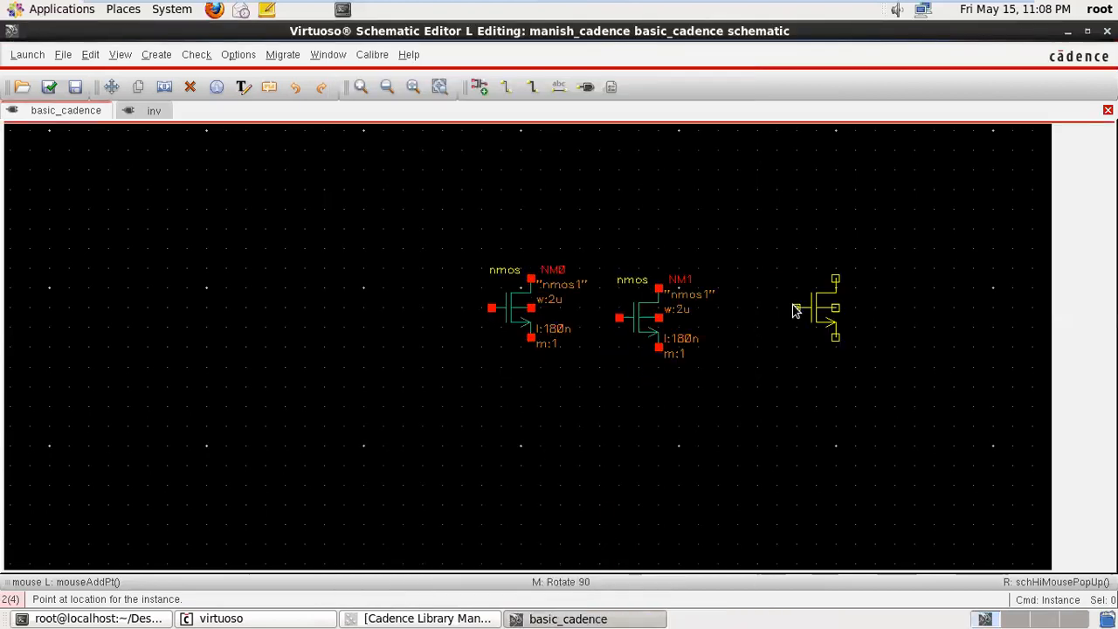
{"action": "left_click", "coordinate": [795, 312]}
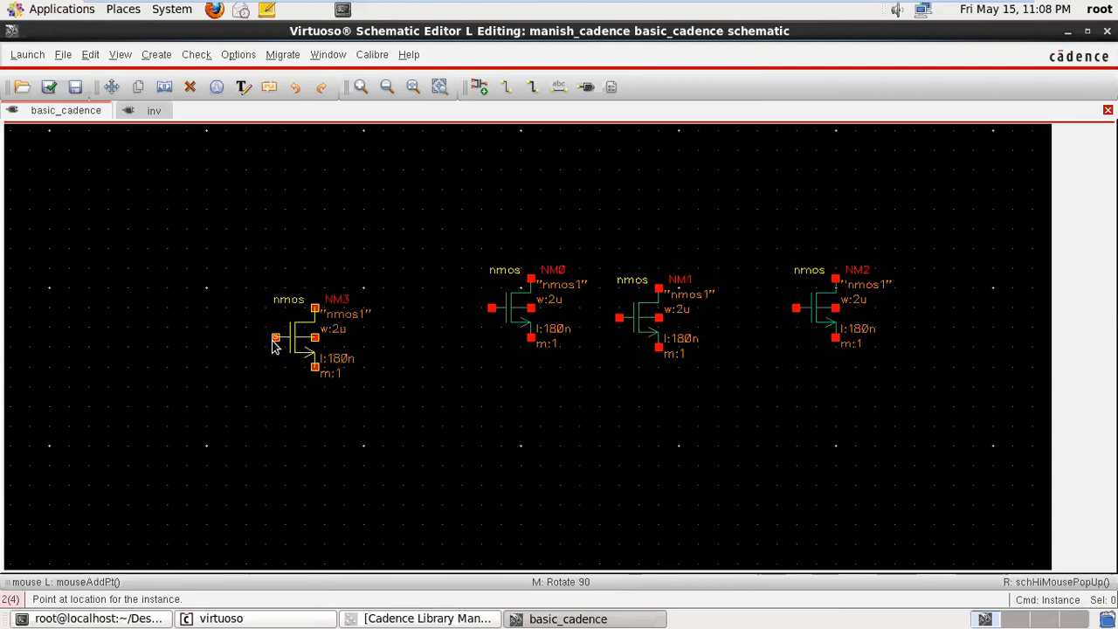
{"action": "left_click", "coordinate": [272, 345]}
{"action": "key", "text": "Escape"}
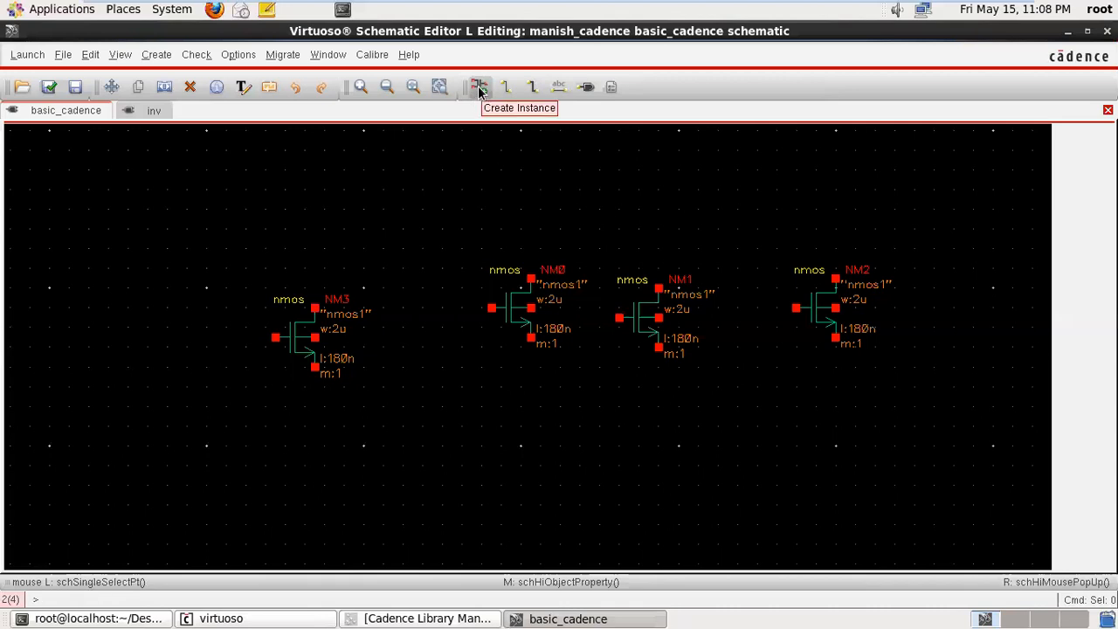
- Try to set up a new instance with the symbol view of the vdc cell from analogLib
{"action": "key", "text": "q"}
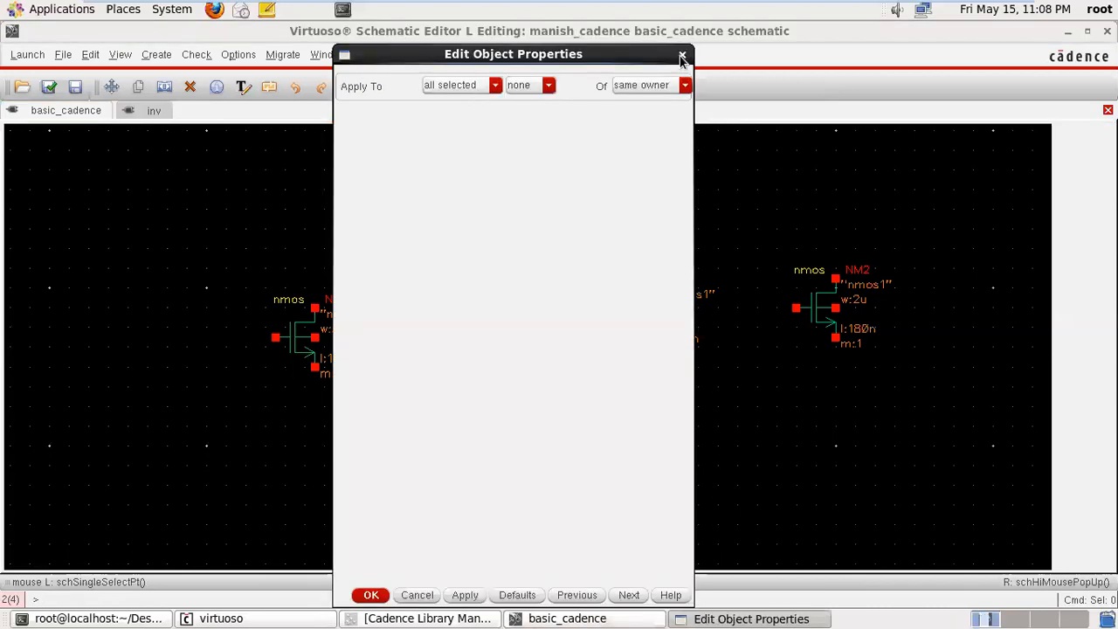
{"action": "left_click", "coordinate": [682, 54]}
{"action": "left_click", "coordinate": [472, 86]}
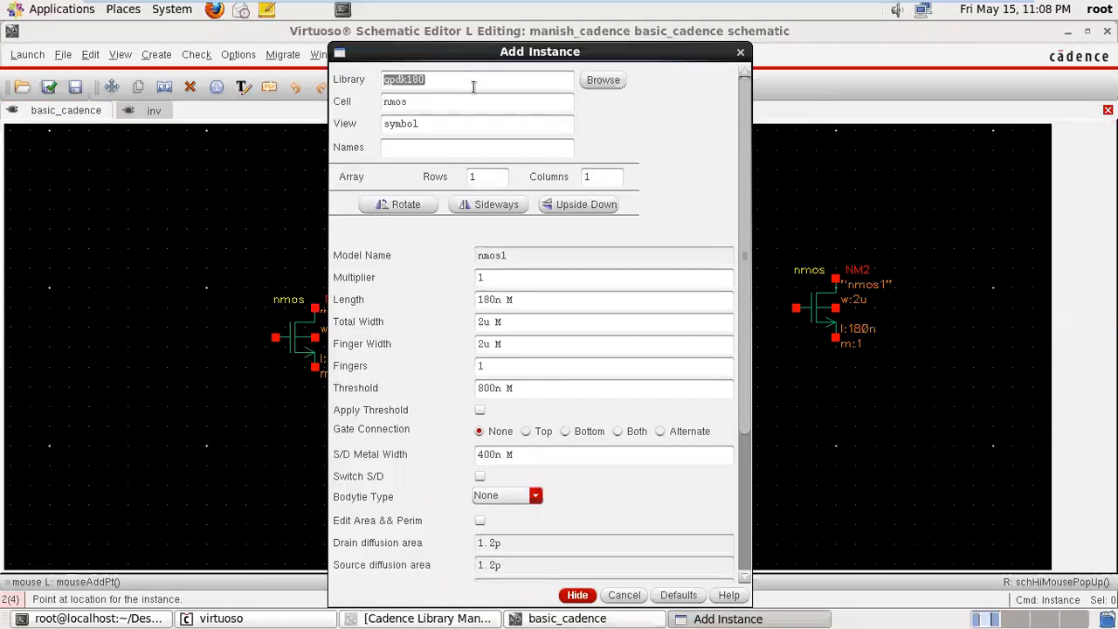
{"action": "left_click", "coordinate": [596, 80]}
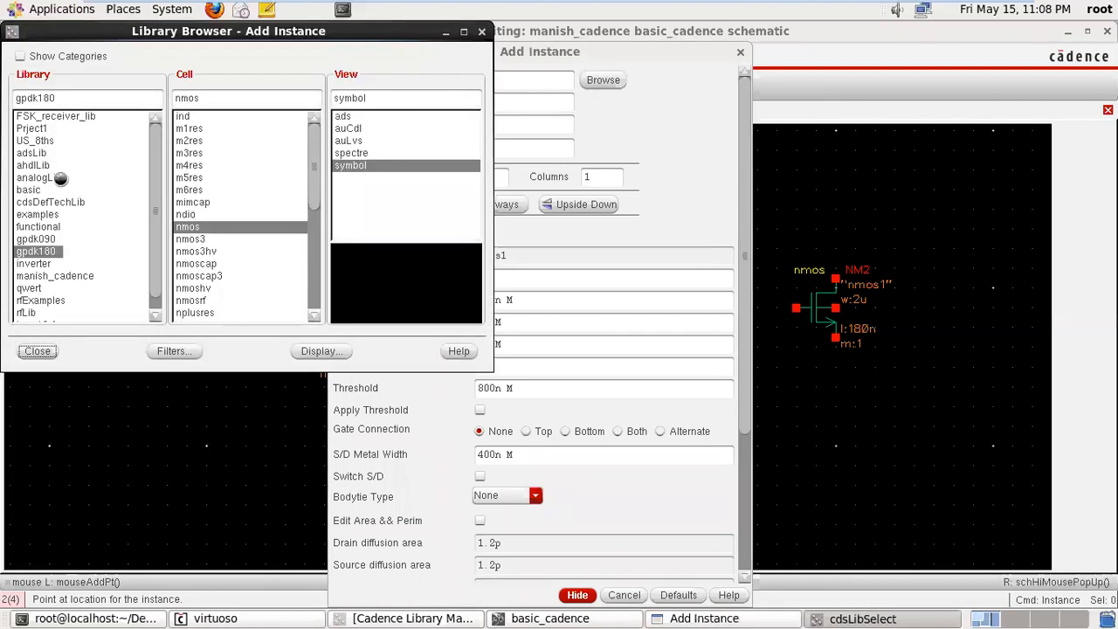
{"action": "left_click", "coordinate": [58, 178]}
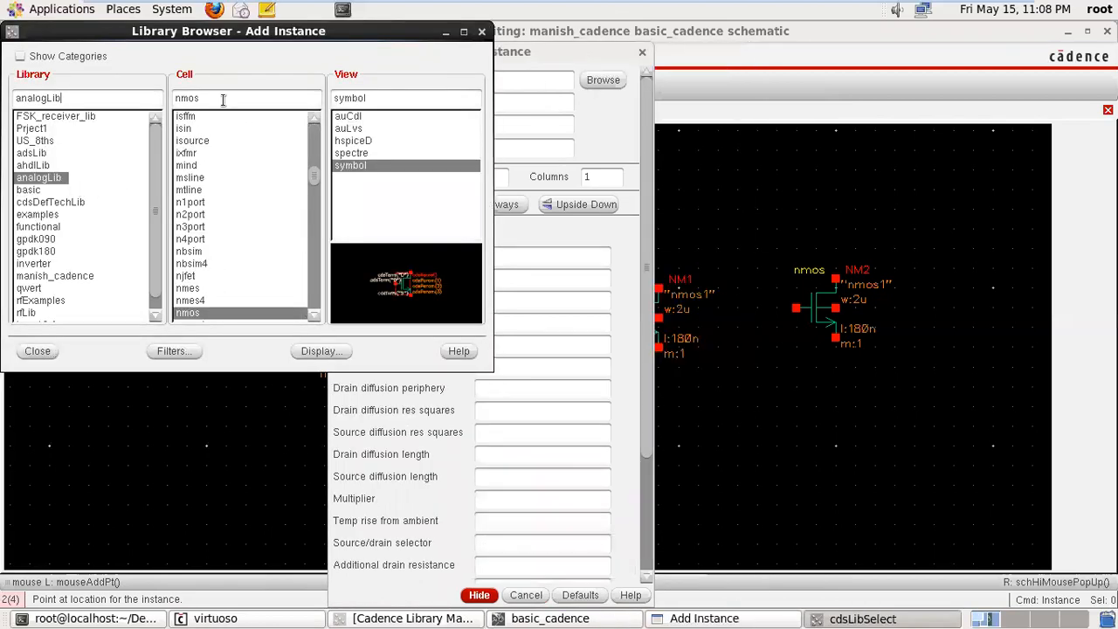
{"action": "left_click_drag", "start_coordinate": [219, 100], "coordinate": [163, 100]}
{"action": "type", "text": "vdc"}
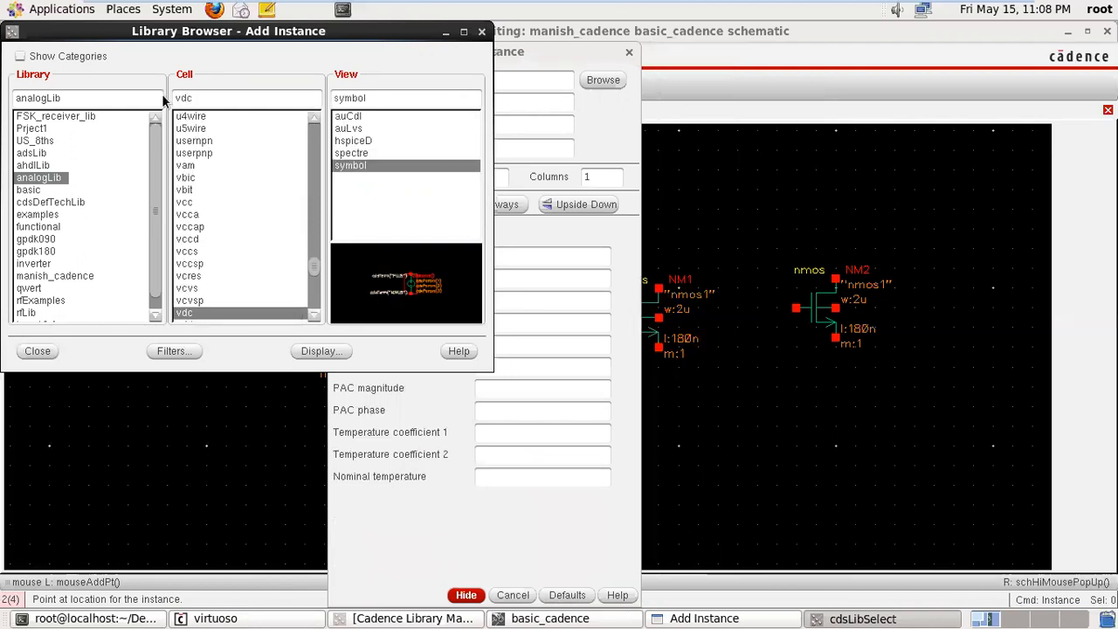
{"action": "left_click", "coordinate": [482, 33]}
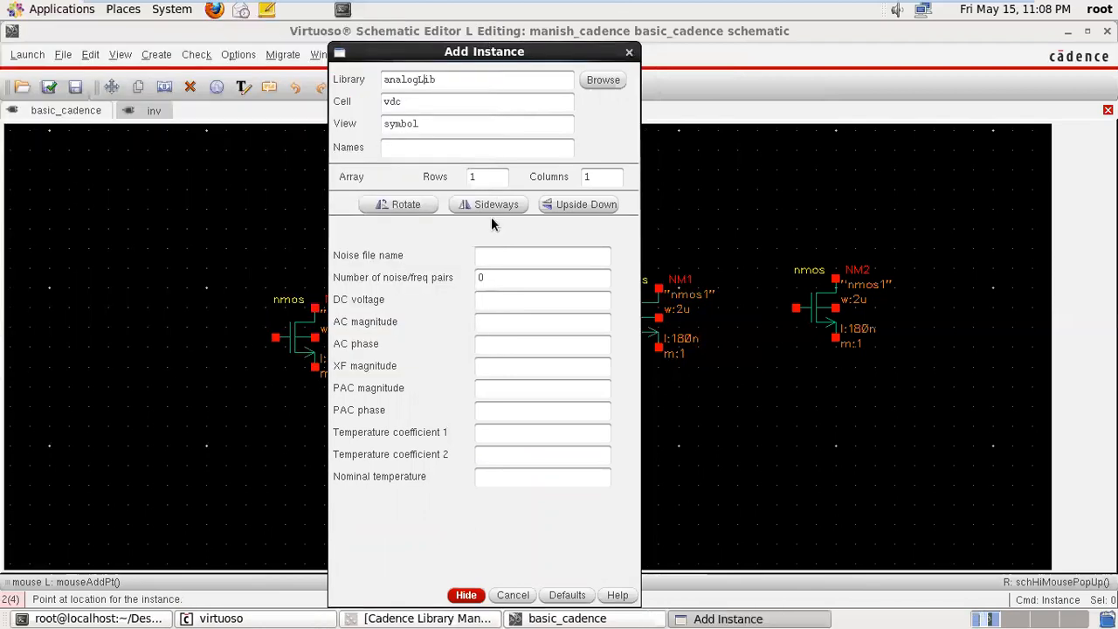
{"action": "left_click", "coordinate": [498, 302]}
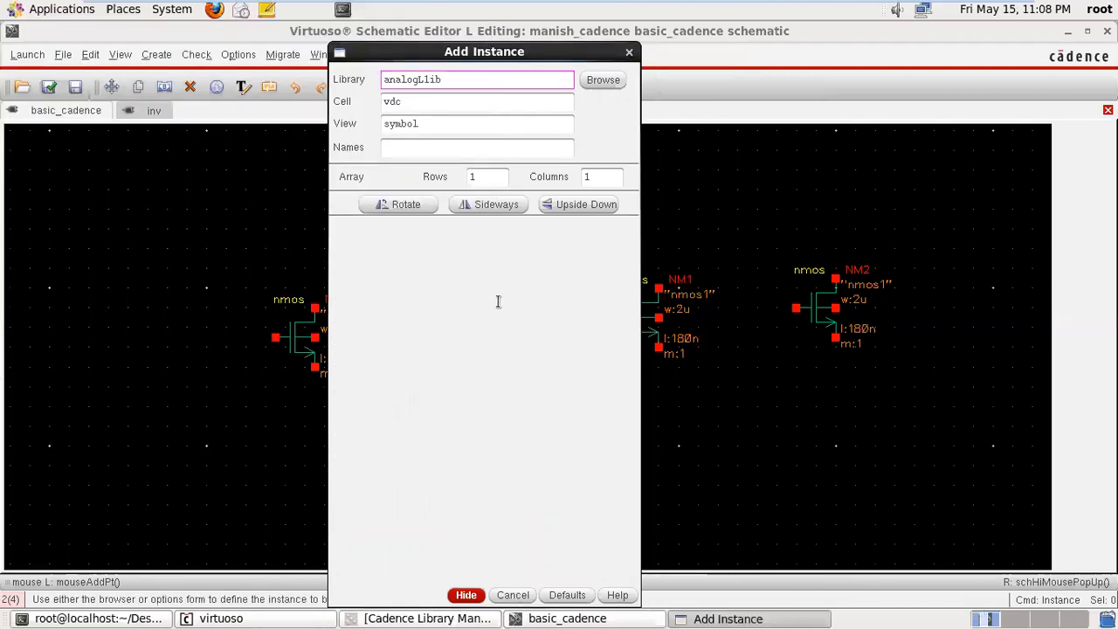
- Choose the vdc symbol from analogLib for the new instance and set its DC voltage to 1v
{"action": "left_click", "coordinate": [612, 80]}
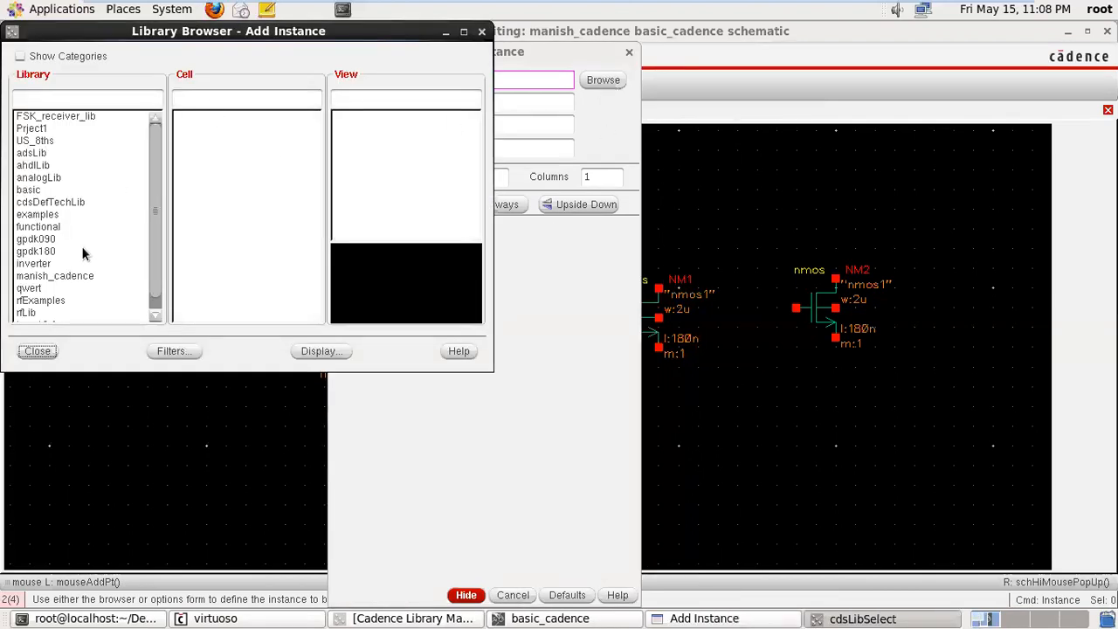
{"action": "left_click", "coordinate": [48, 178]}
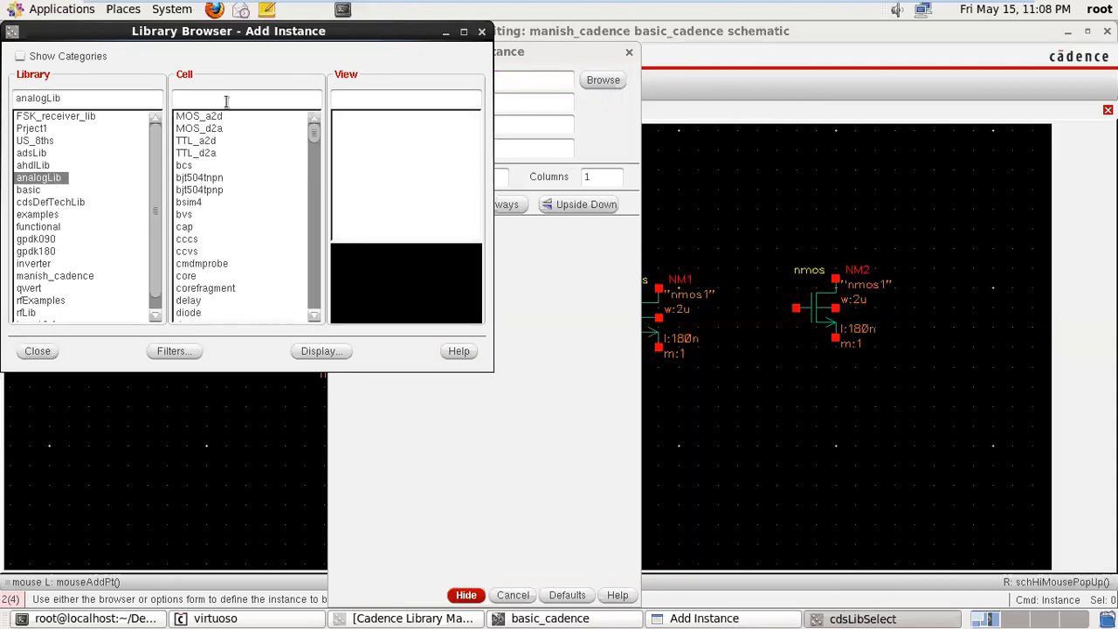
{"action": "type", "text": "vdc"}
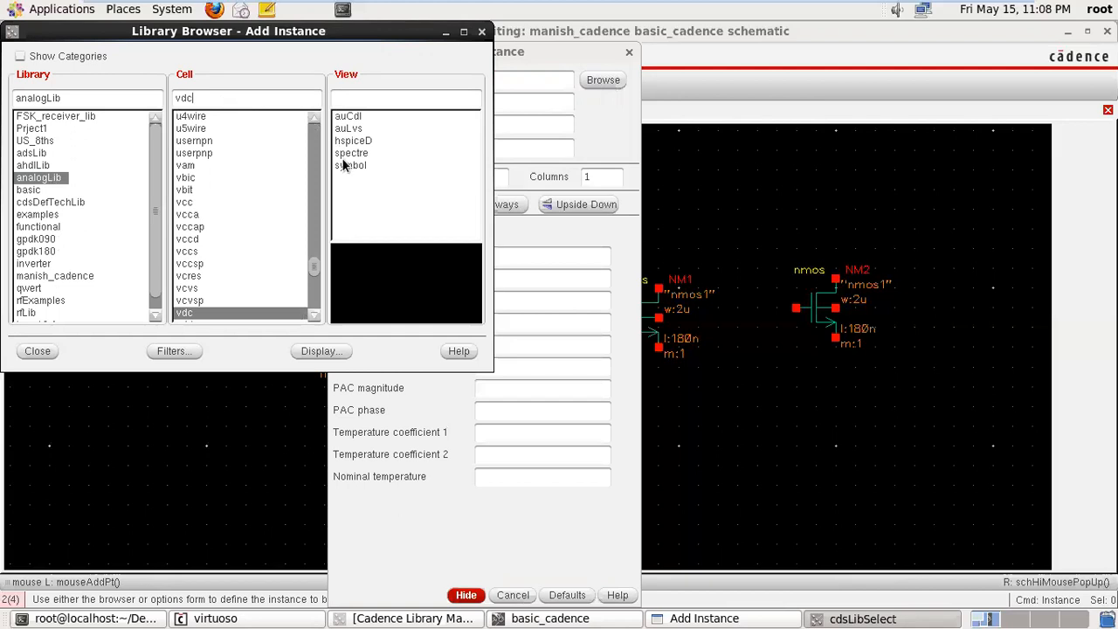
{"action": "left_click", "coordinate": [343, 166]}
{"action": "left_click", "coordinate": [481, 31]}
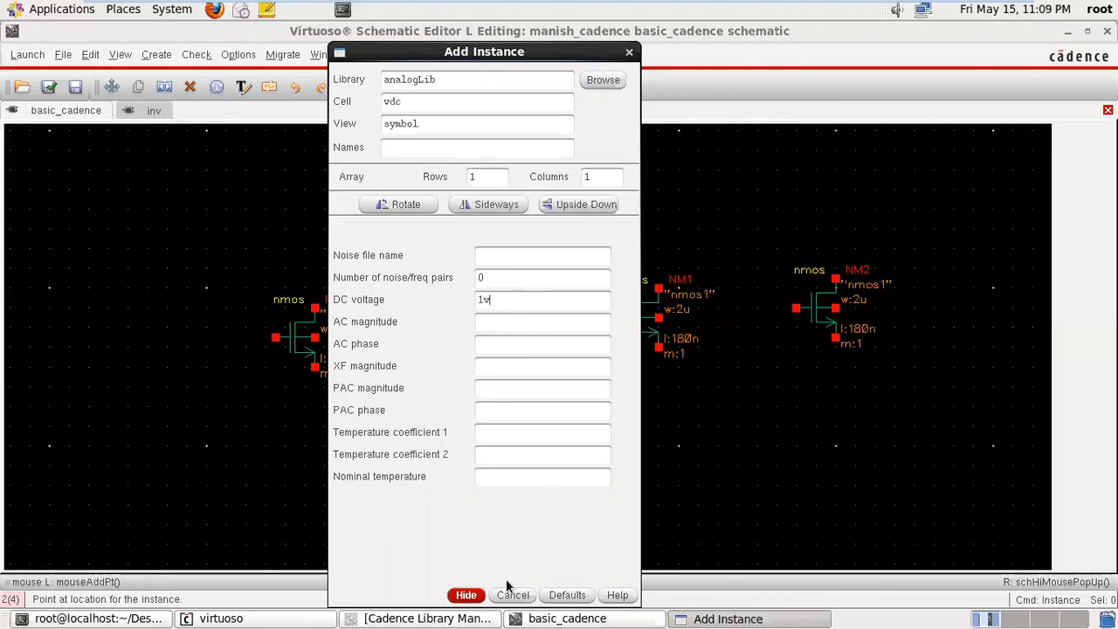
- Place two vdc voltage sources, one at each end of the row of nmos transistors
{"action": "left_click", "coordinate": [472, 595]}
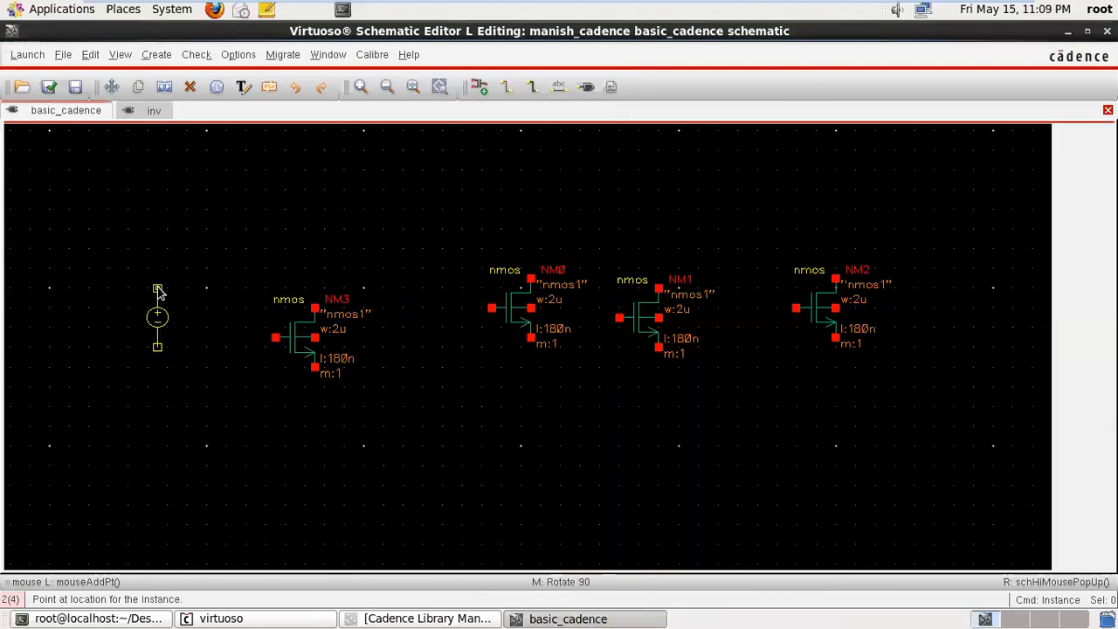
{"action": "left_click", "coordinate": [158, 300]}
{"action": "left_click", "coordinate": [934, 290]}
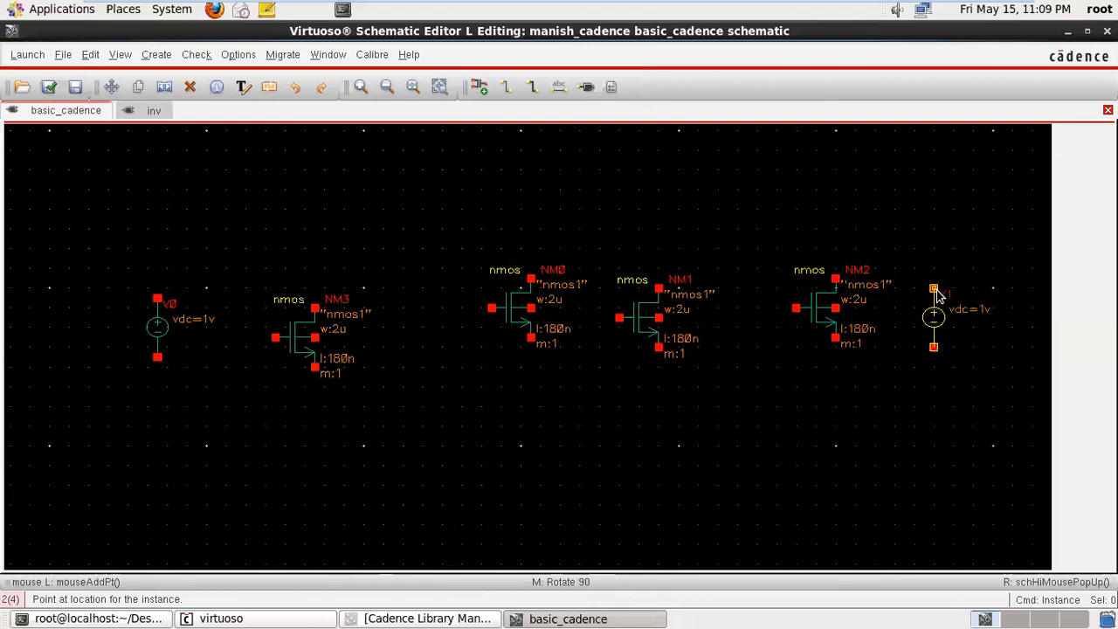
- Place two more vdc voltage sources, one above the row of nmos transistors and one below it
{"action": "left_click", "coordinate": [550, 147]}
{"action": "left_click", "coordinate": [776, 381]}
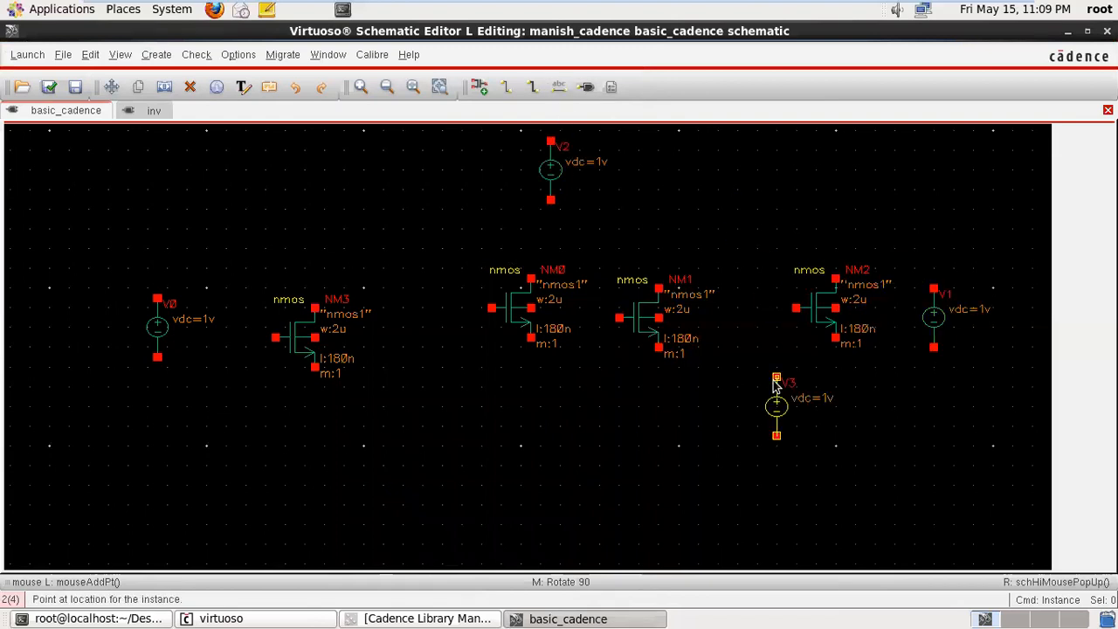
{"action": "key", "text": "Escape"}
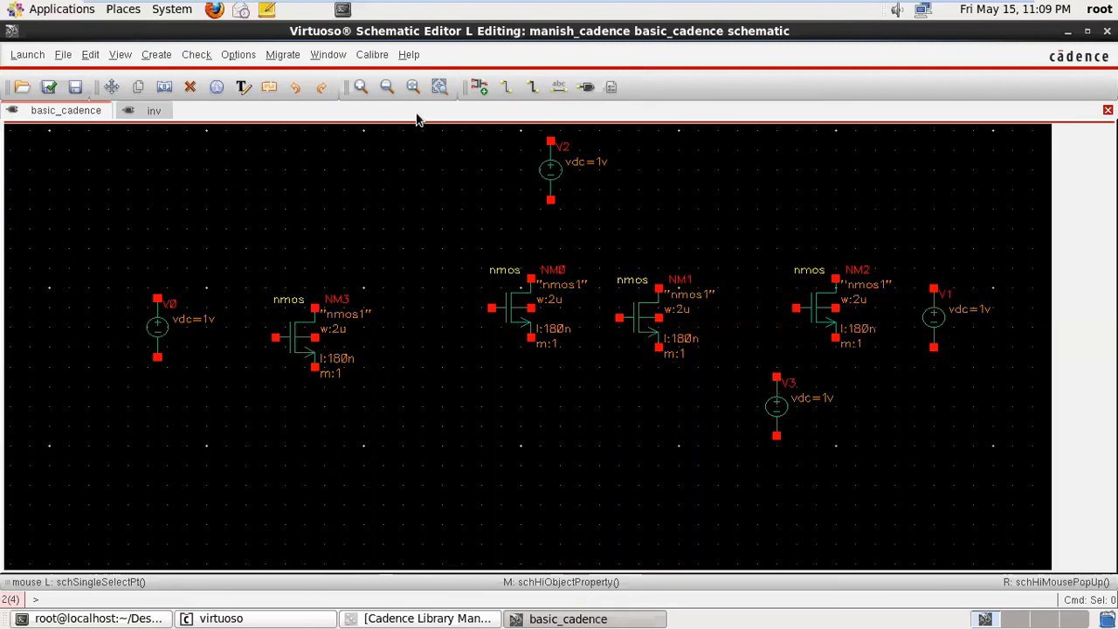
- Undo the placed instances until the schematic is empty and redo only the first nmos transistor
{"action": "left_click", "coordinate": [297, 87]}
{"action": "left_click", "coordinate": [297, 87]}
{"action": "left_click", "coordinate": [297, 87]}
{"action": "left_click", "coordinate": [296, 87]}
{"action": "left_click", "coordinate": [297, 87]}
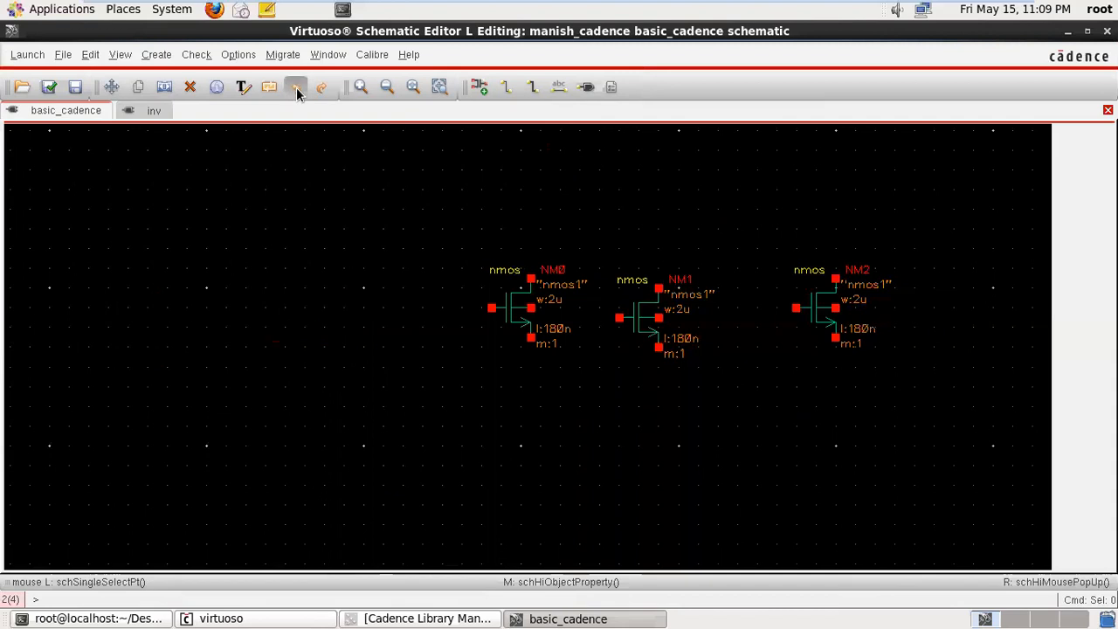
{"action": "left_click", "coordinate": [297, 88]}
{"action": "left_click", "coordinate": [297, 88]}
{"action": "left_click", "coordinate": [297, 87]}
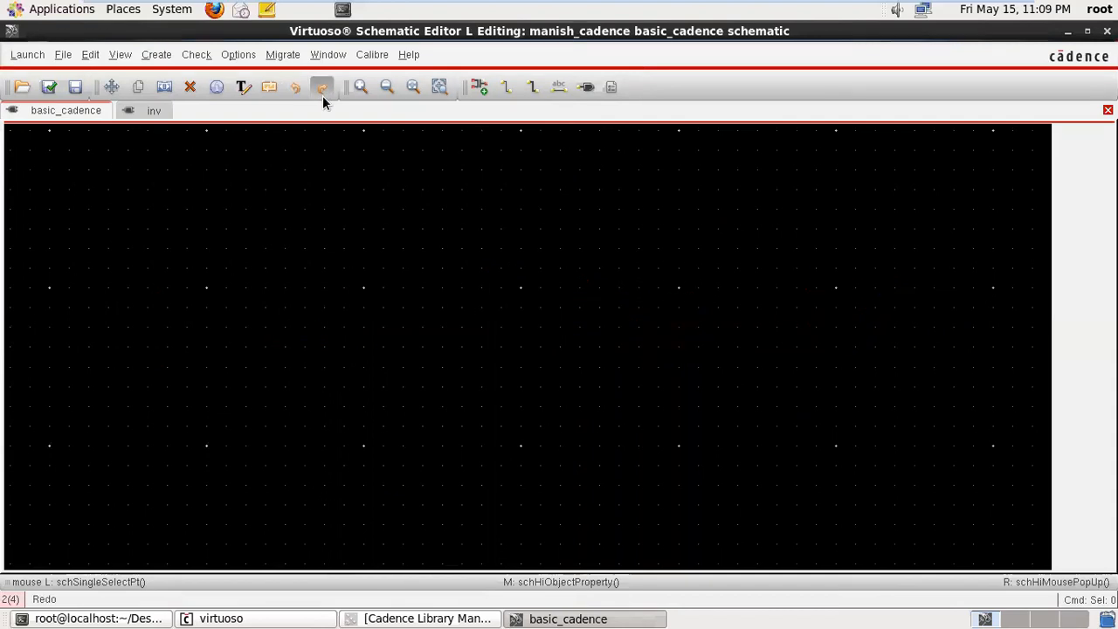
{"action": "left_click", "coordinate": [323, 97]}
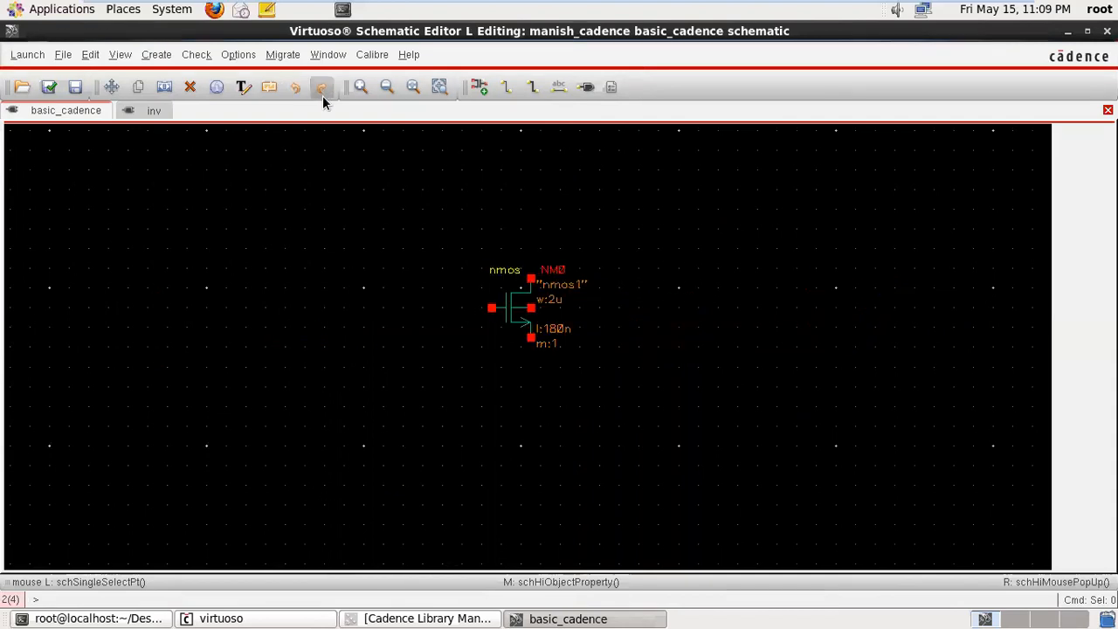
- Place a vdc source from analogLib with a DC voltage of 1 beside the gate of the nmos transistor
{"action": "left_click", "coordinate": [479, 87]}
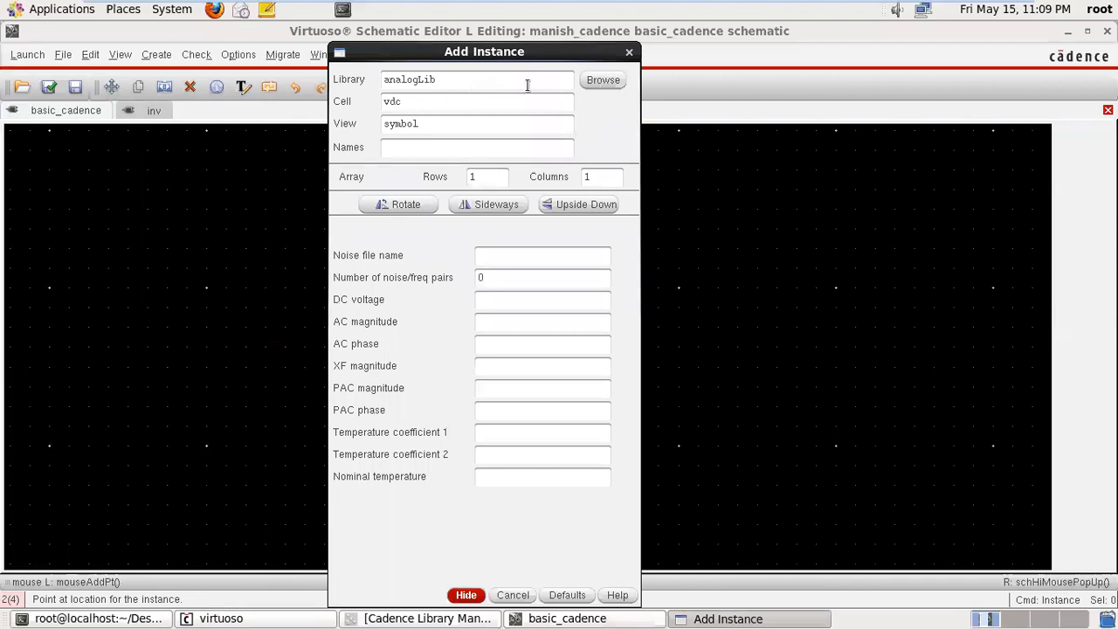
{"action": "left_click", "coordinate": [501, 304]}
{"action": "type", "text": "1"}
{"action": "left_click", "coordinate": [466, 595]}
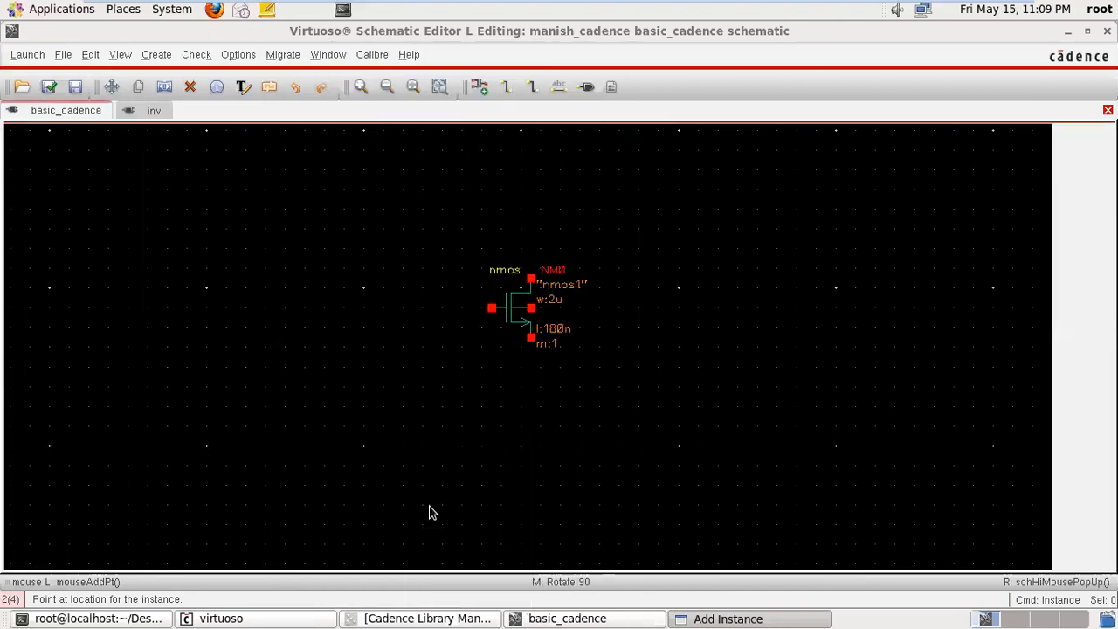
{"action": "left_click", "coordinate": [344, 320]}
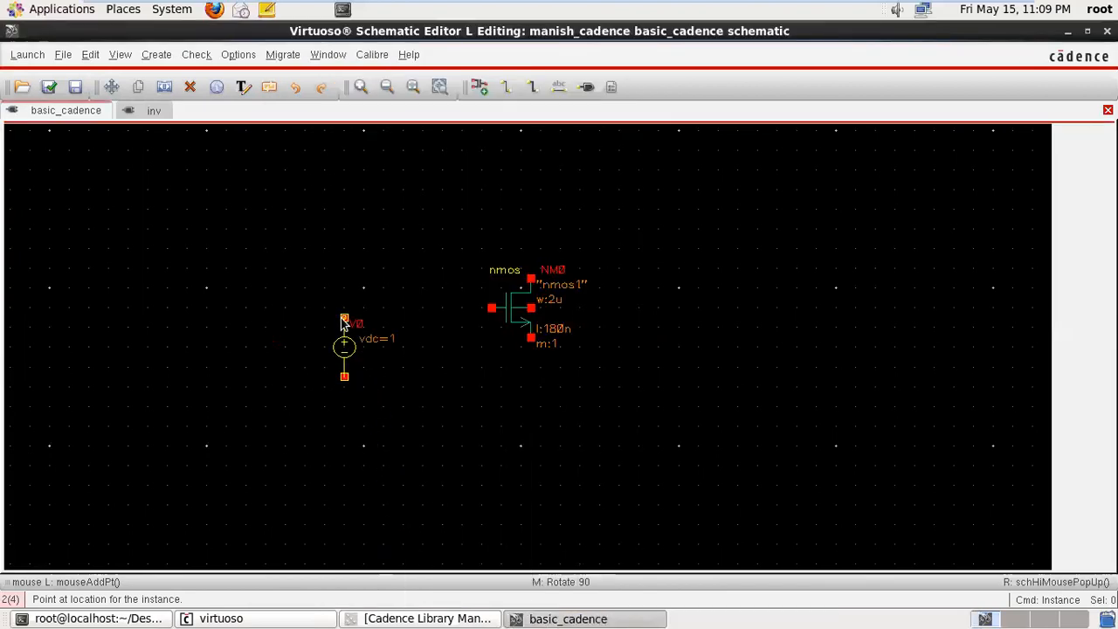
- Choose the gnd symbol from analogLib and place one instance directly below the nmos source terminal
{"action": "left_click", "coordinate": [478, 87]}
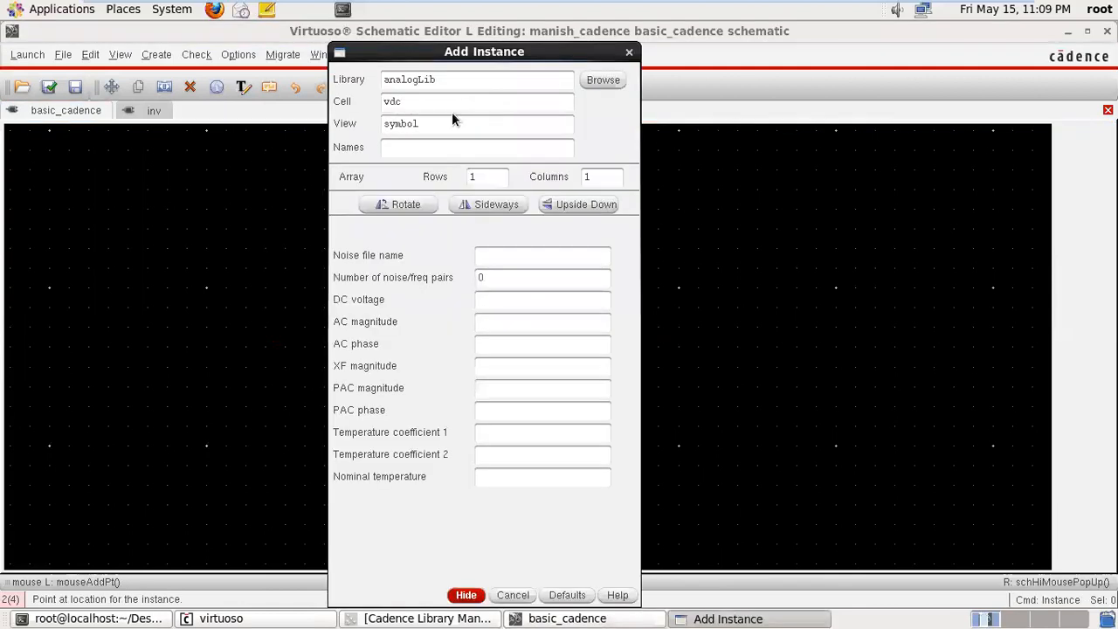
{"action": "left_click_drag", "start_coordinate": [425, 101], "coordinate": [271, 128]}
{"action": "type", "text": "gnd"}
{"action": "left_click", "coordinate": [600, 82]}
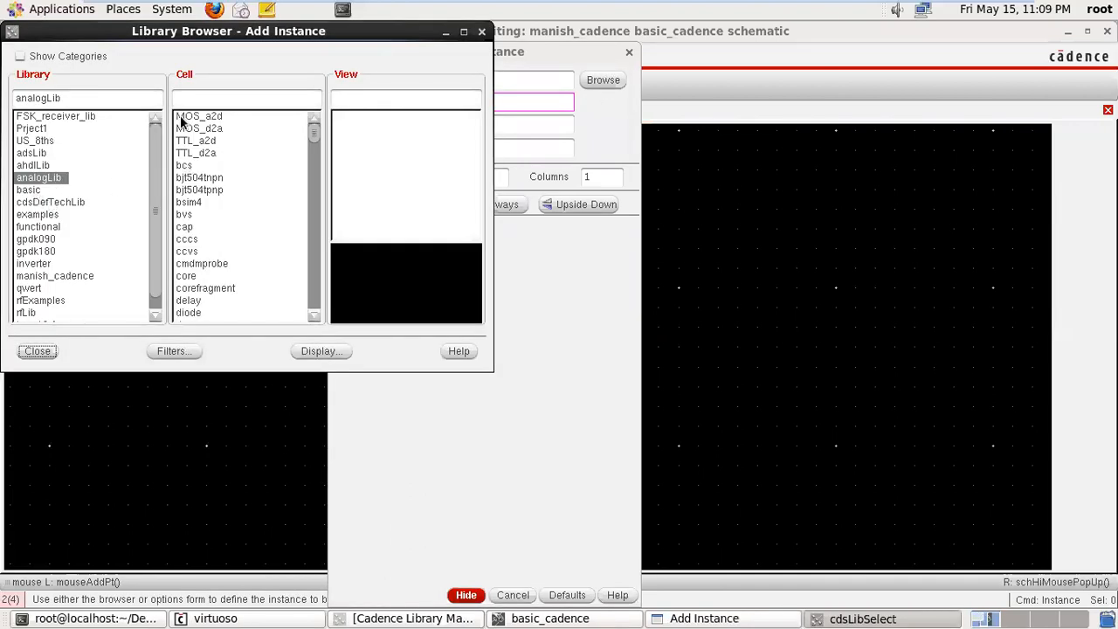
{"action": "left_click", "coordinate": [183, 99]}
{"action": "type", "text": "gnd"}
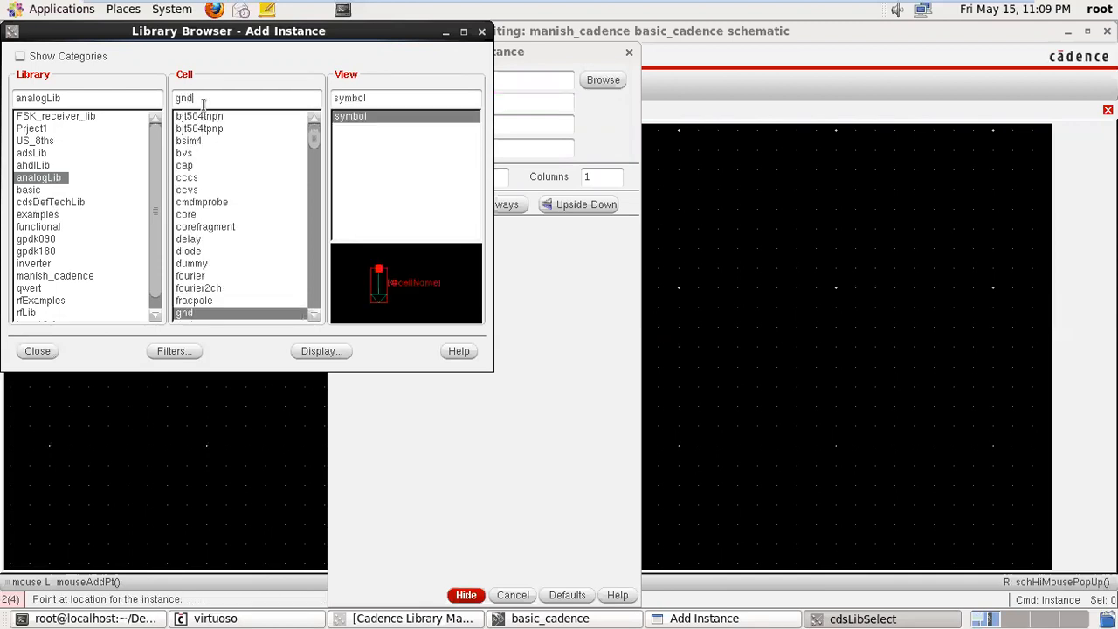
{"action": "left_click", "coordinate": [481, 32]}
{"action": "left_click", "coordinate": [630, 52]}
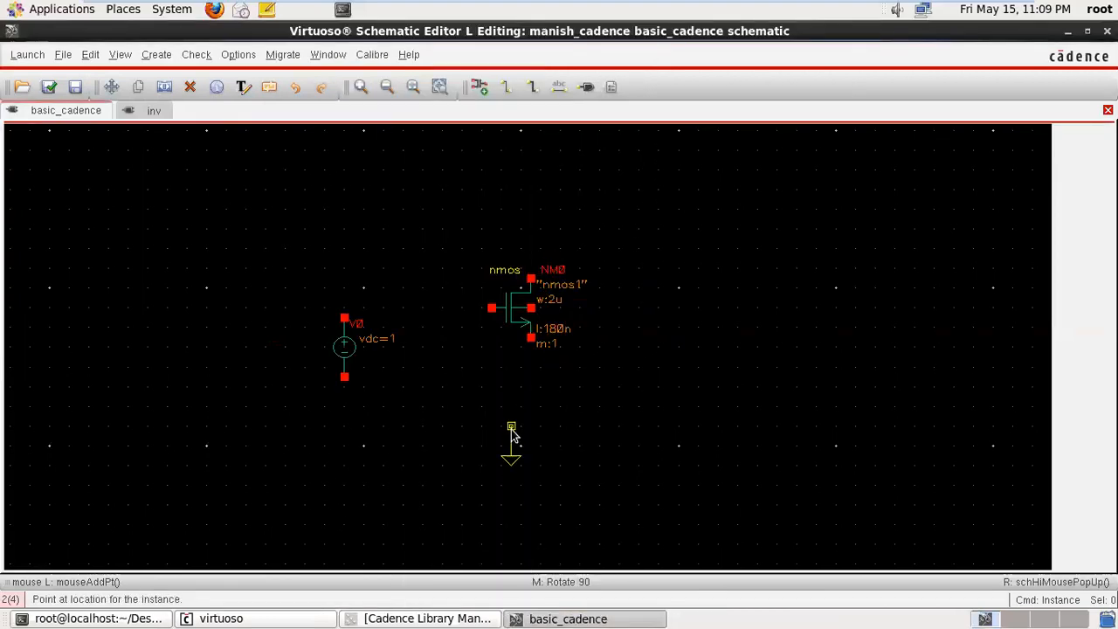
{"action": "left_click", "coordinate": [530, 439]}
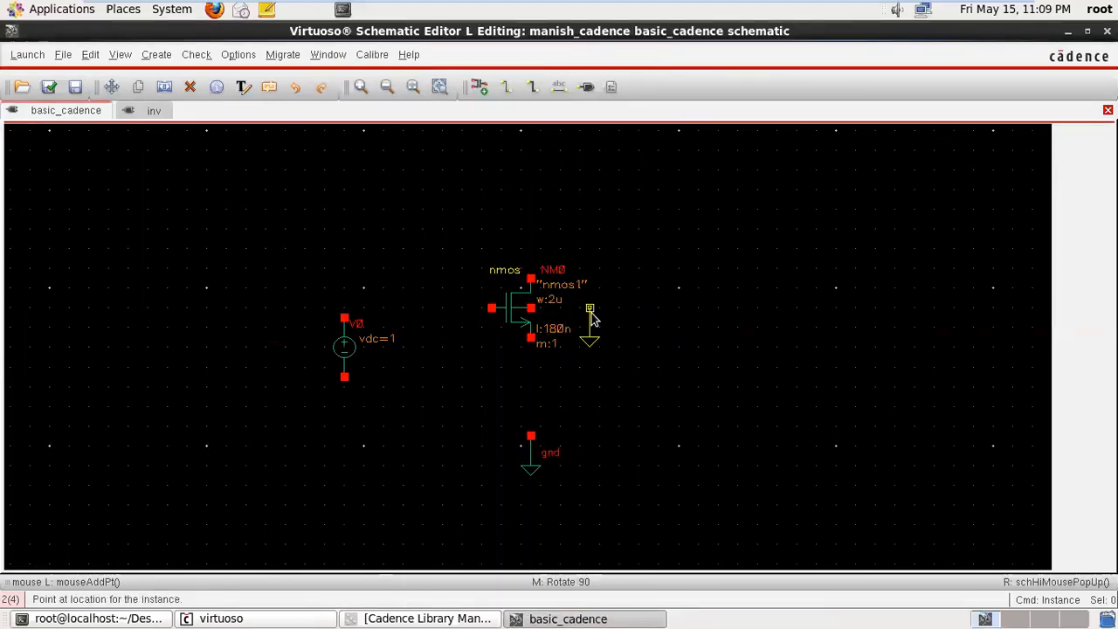
{"action": "key", "text": "Escape"}
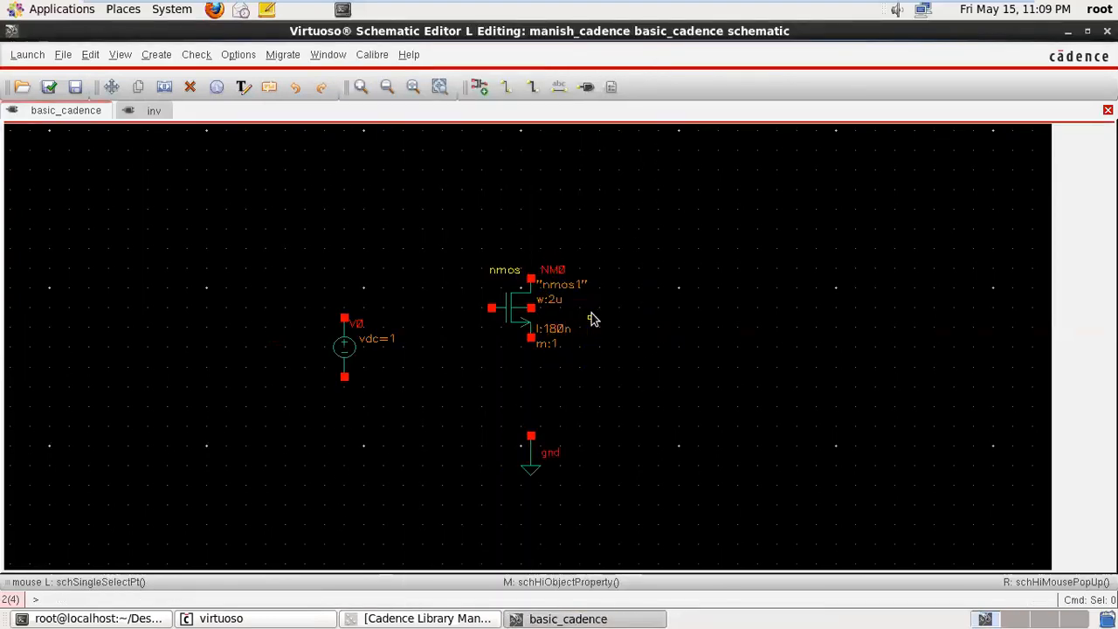
- Connect the vdc source with narrow wires: positive terminal to the nmos gate, negative terminal to gnd
{"action": "left_click", "coordinate": [507, 88]}
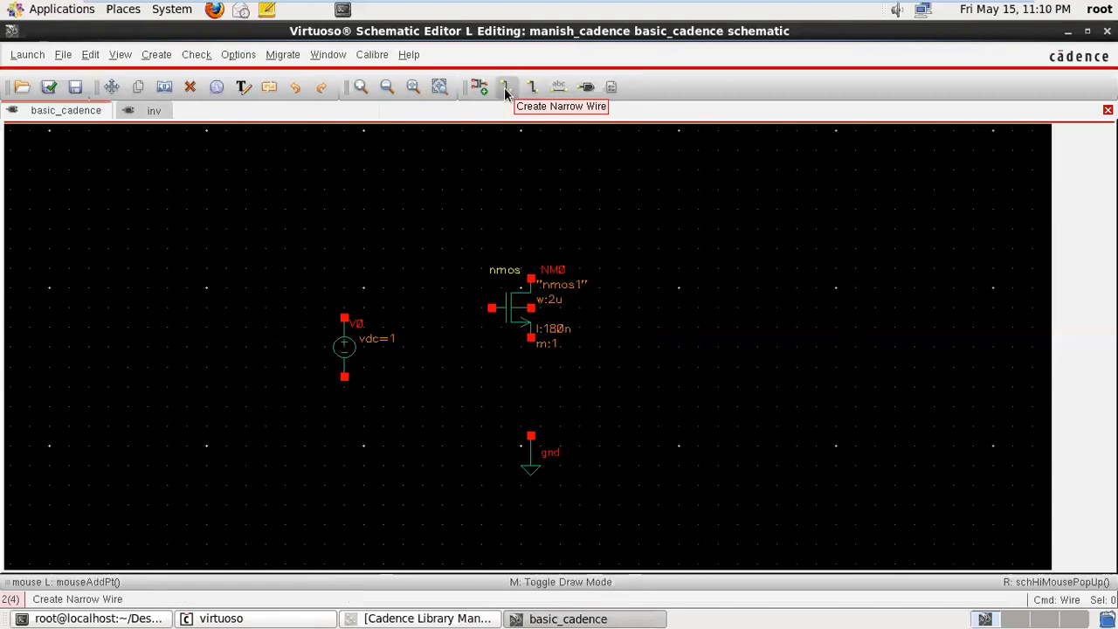
{"action": "left_click", "coordinate": [507, 91]}
{"action": "left_click", "coordinate": [344, 318]}
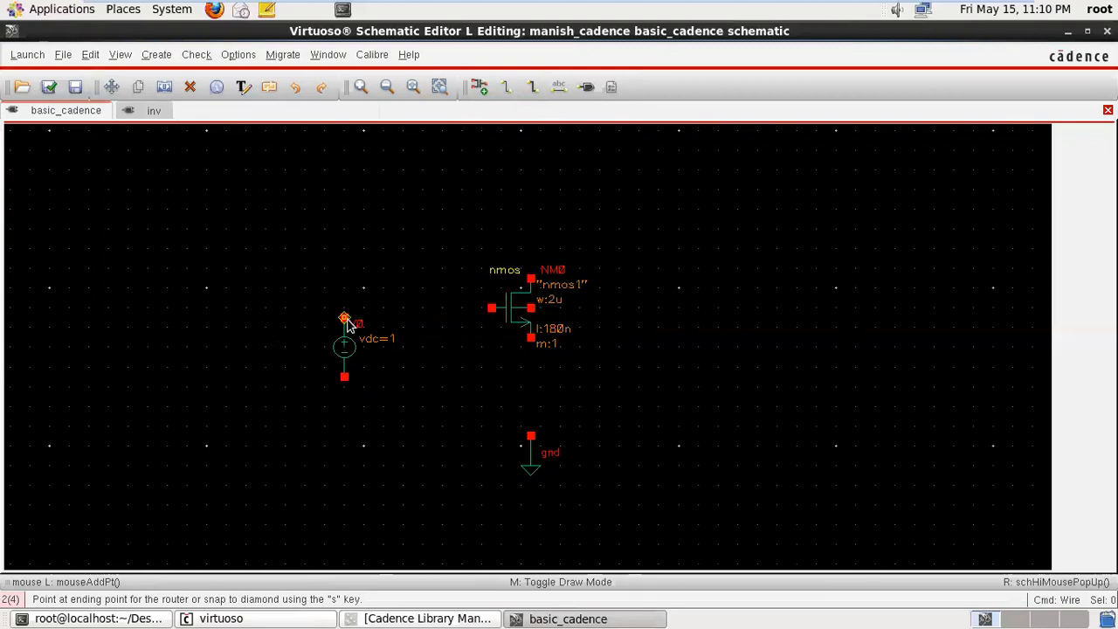
{"action": "left_click", "coordinate": [492, 309]}
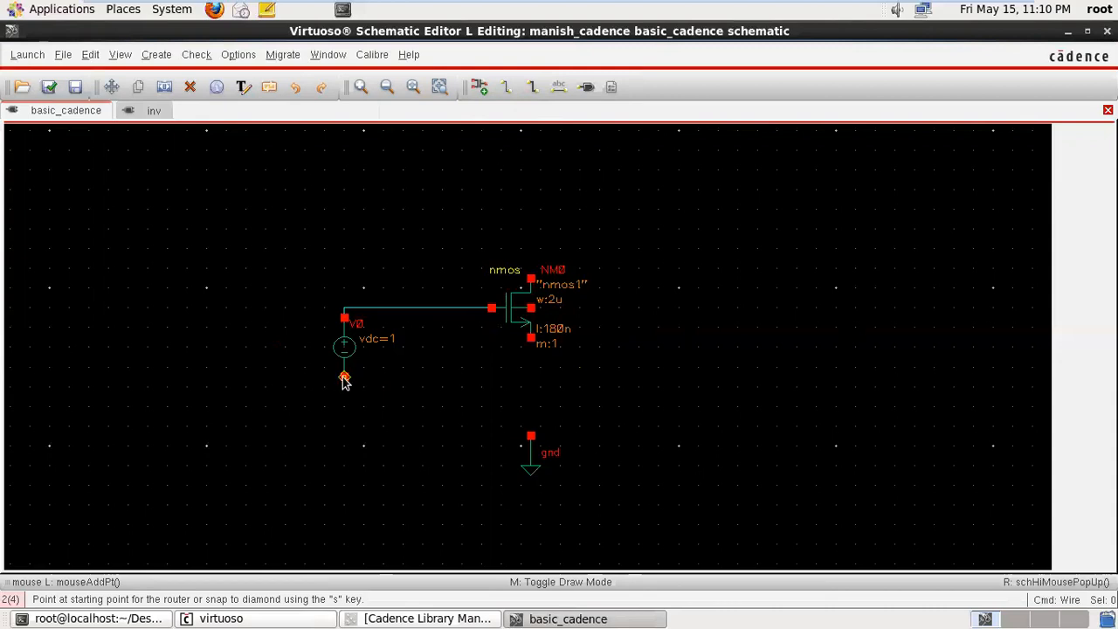
{"action": "left_click", "coordinate": [344, 379]}
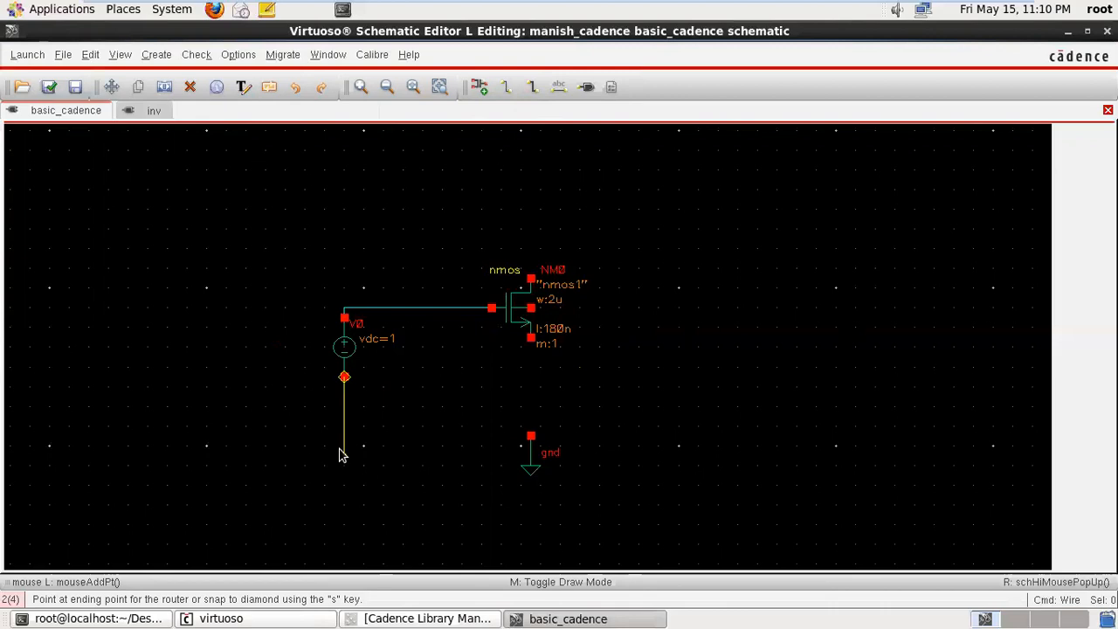
{"action": "left_click", "coordinate": [530, 436]}
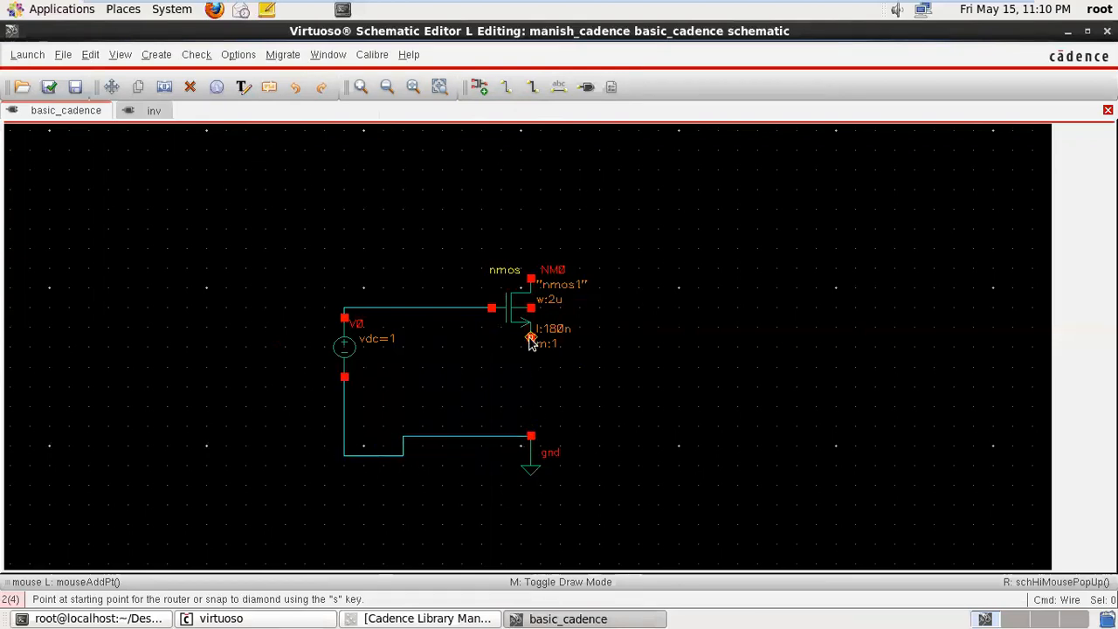
- Wire the nmos source terminal down to gnd and loop the body terminal back onto that wire
{"action": "left_click", "coordinate": [530, 339]}
{"action": "left_click", "coordinate": [530, 436]}
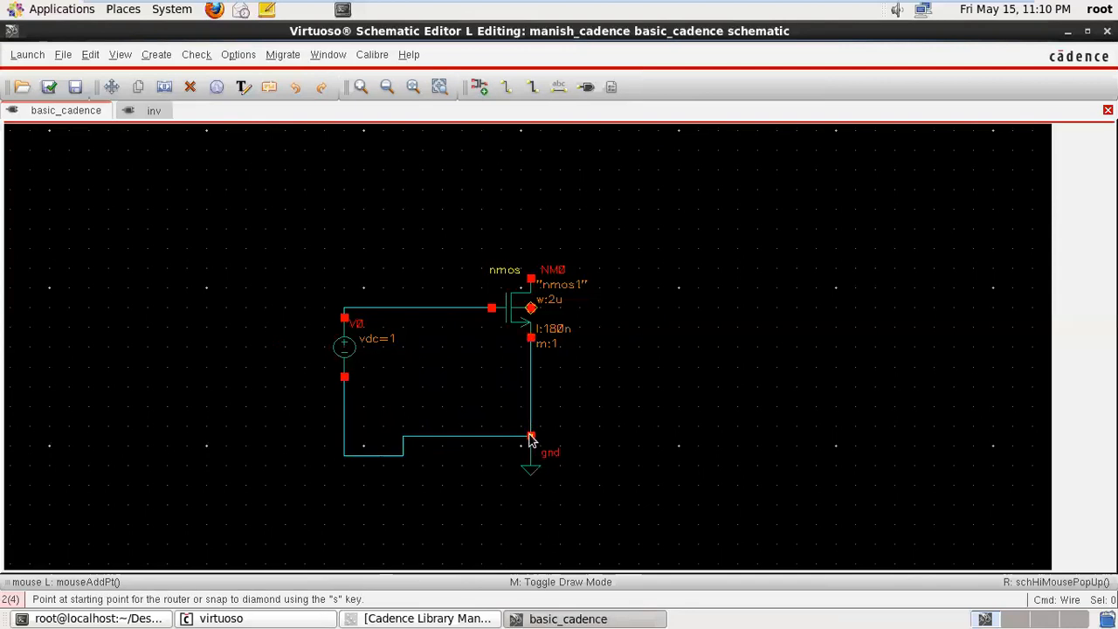
{"action": "left_click", "coordinate": [533, 306]}
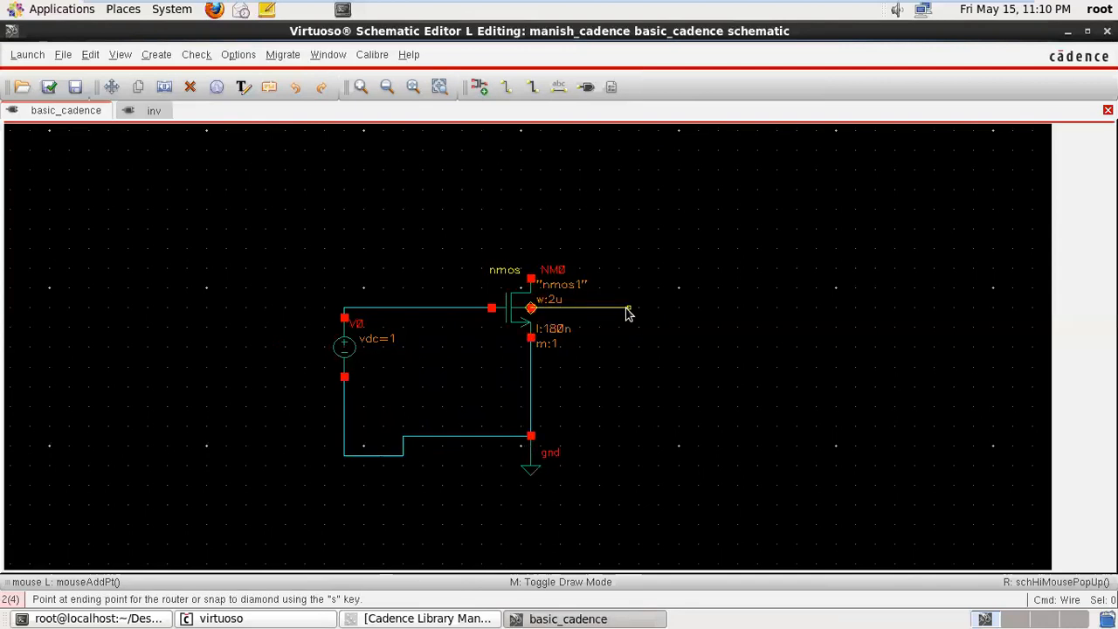
{"action": "left_click", "coordinate": [530, 366]}
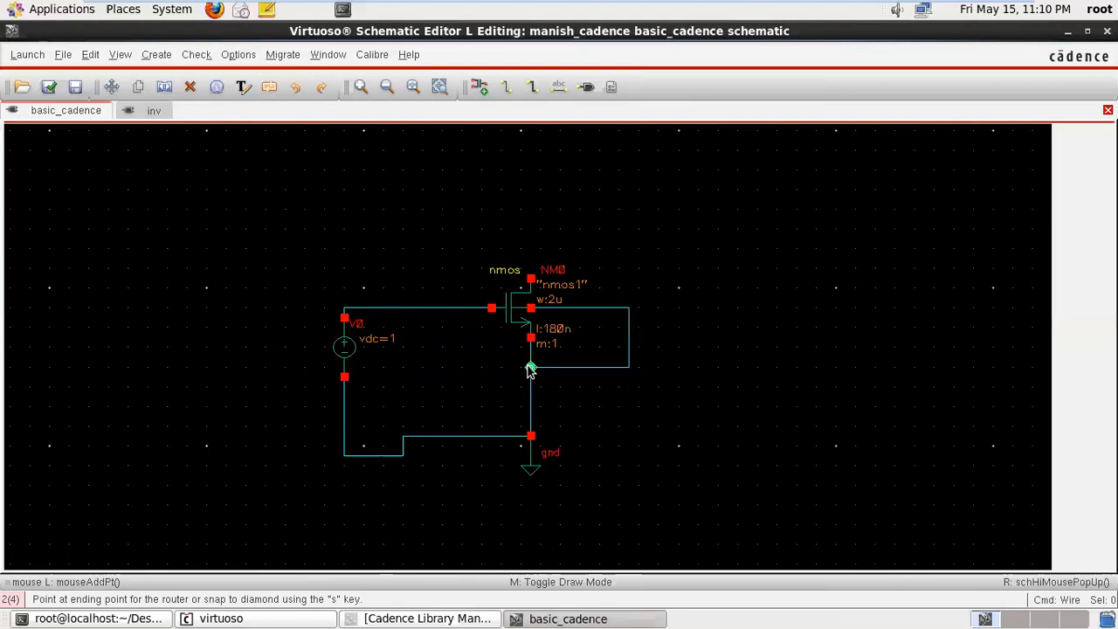
- Draw a stepped wide wire in the empty area beyond the transistor and undo it
{"action": "left_click", "coordinate": [530, 89]}
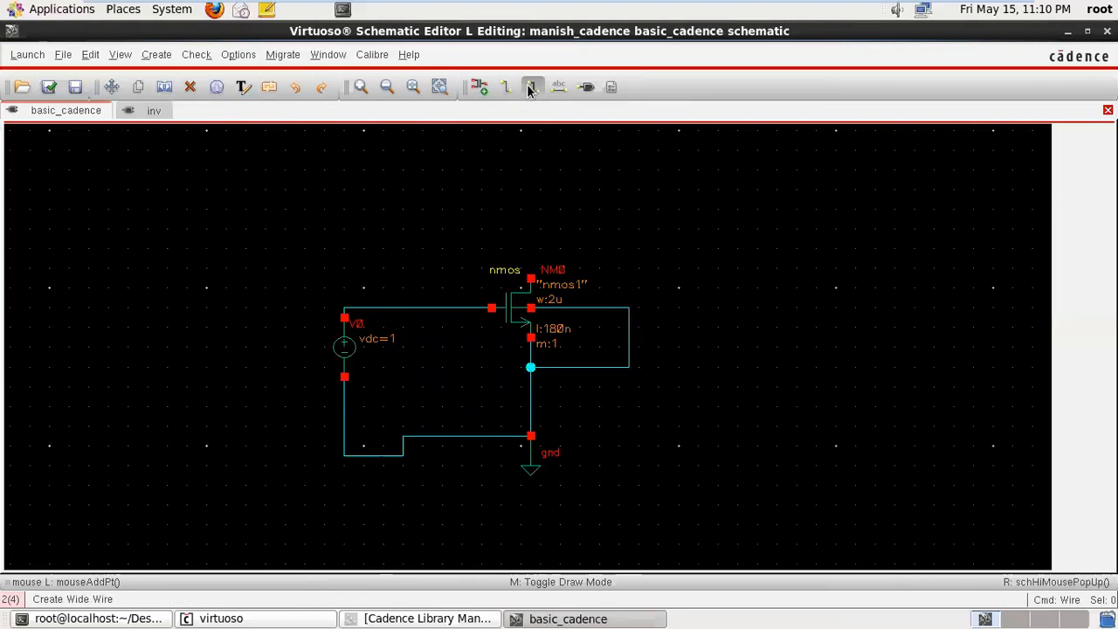
{"action": "left_click", "coordinate": [688, 193]}
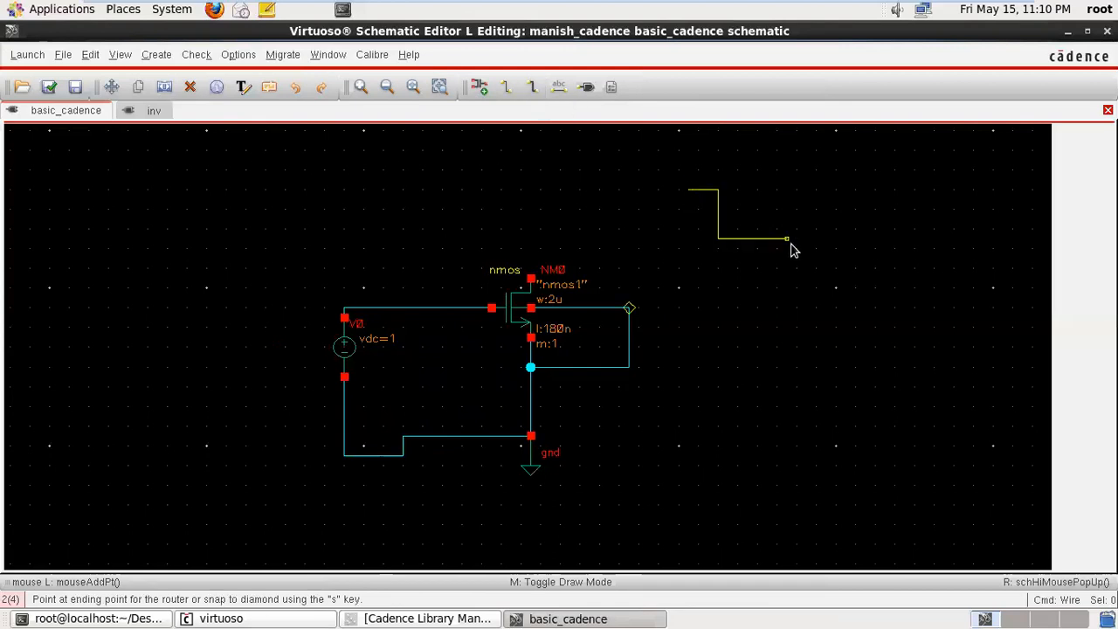
{"action": "left_click", "coordinate": [815, 249]}
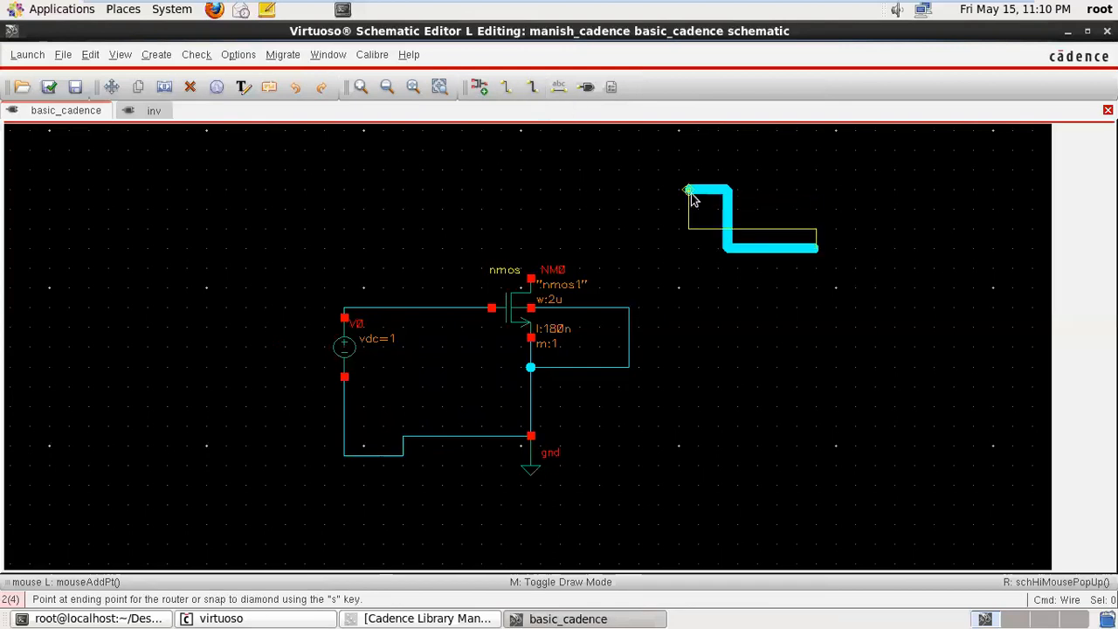
{"action": "key", "text": "Escape"}
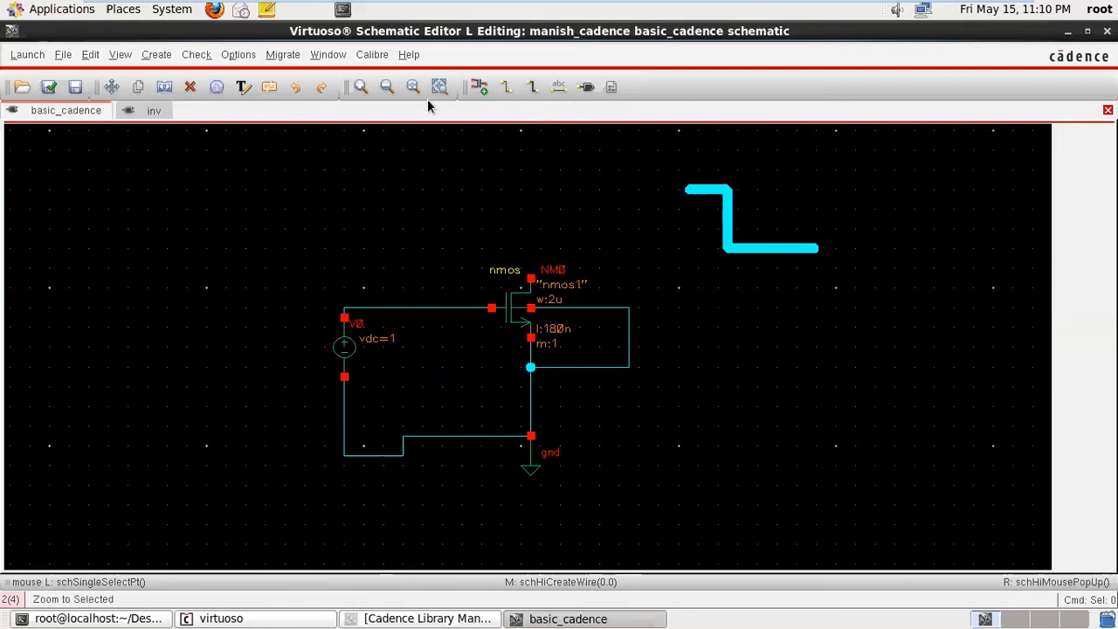
{"action": "left_click", "coordinate": [299, 91]}
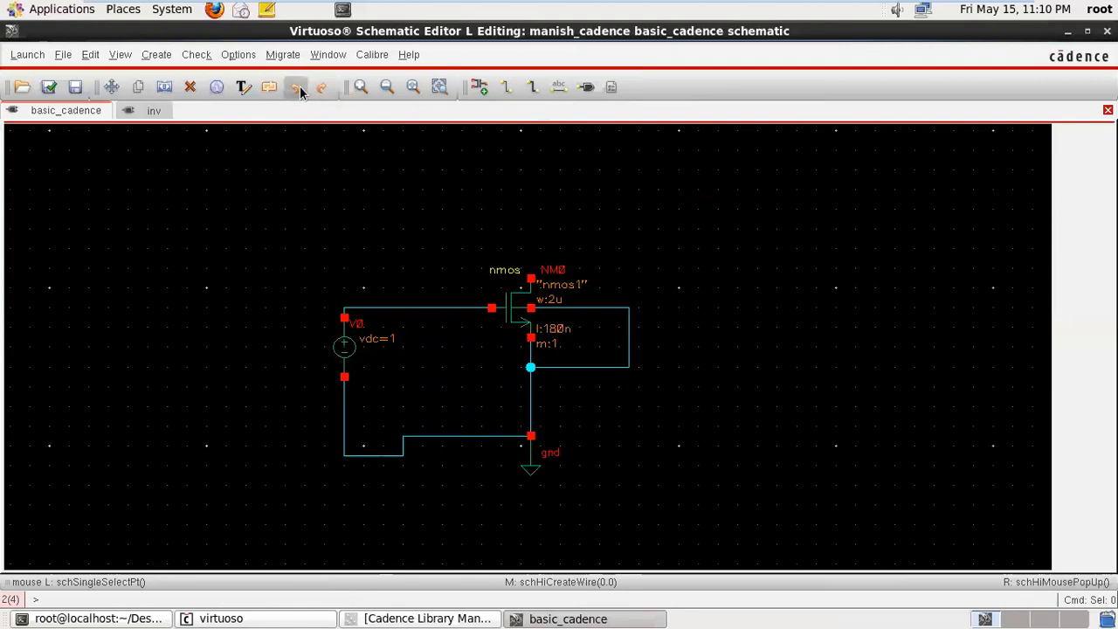
- Add the wire names vin on the gate wire, vout on the body wire and pow on the ground wire
{"action": "left_click", "coordinate": [559, 88]}
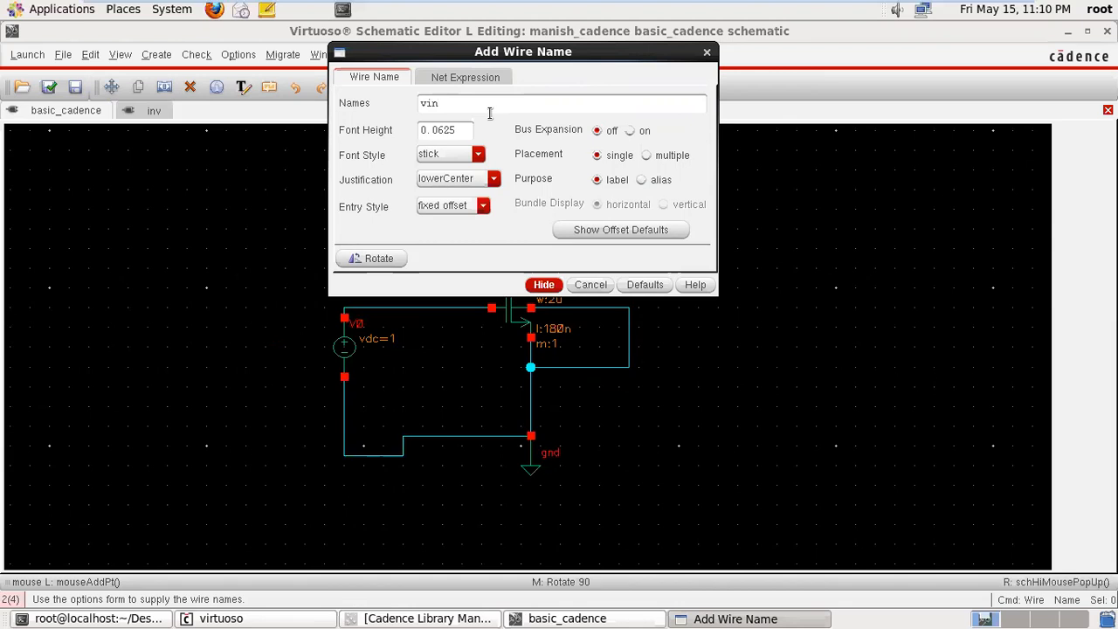
{"action": "type", "text": "vout pow"}
{"action": "left_click", "coordinate": [545, 286]}
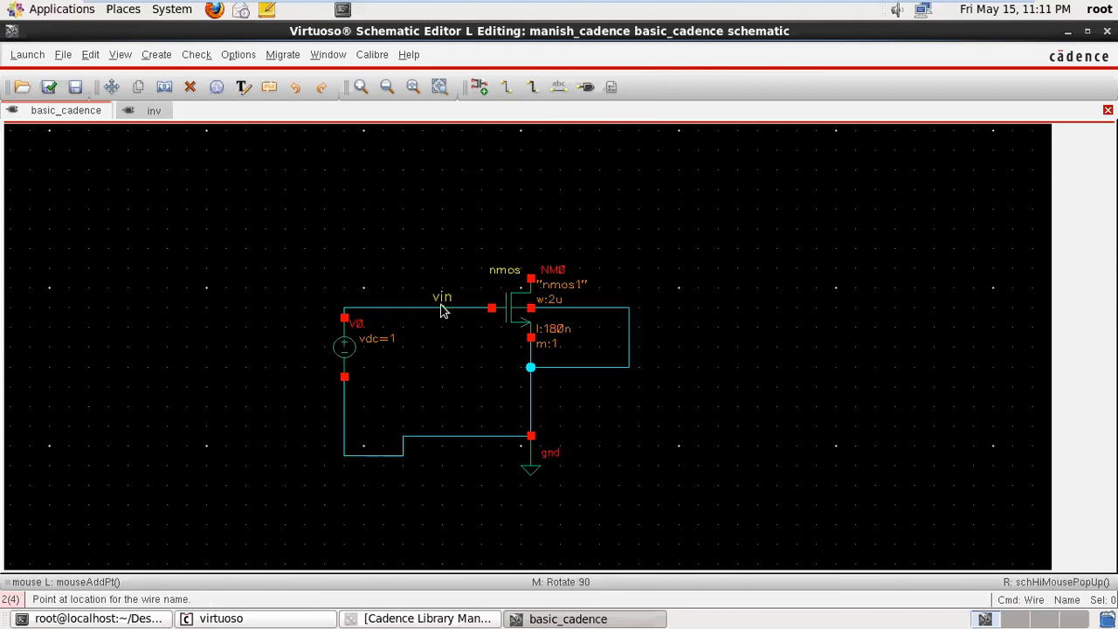
{"action": "left_click", "coordinate": [432, 313]}
{"action": "left_click", "coordinate": [612, 309]}
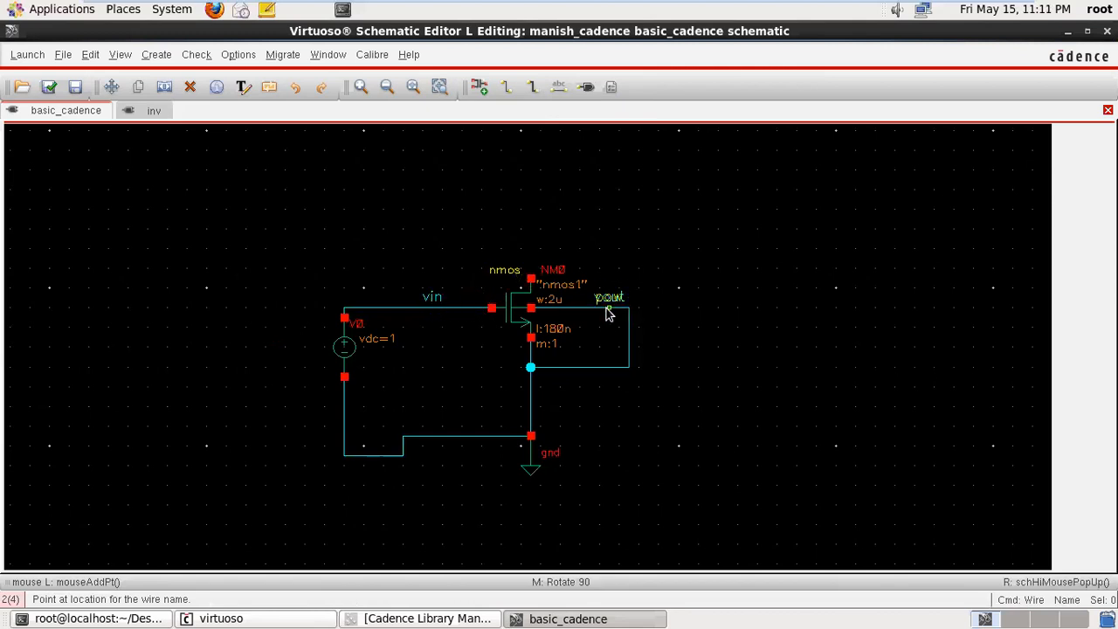
{"action": "left_click", "coordinate": [461, 441]}
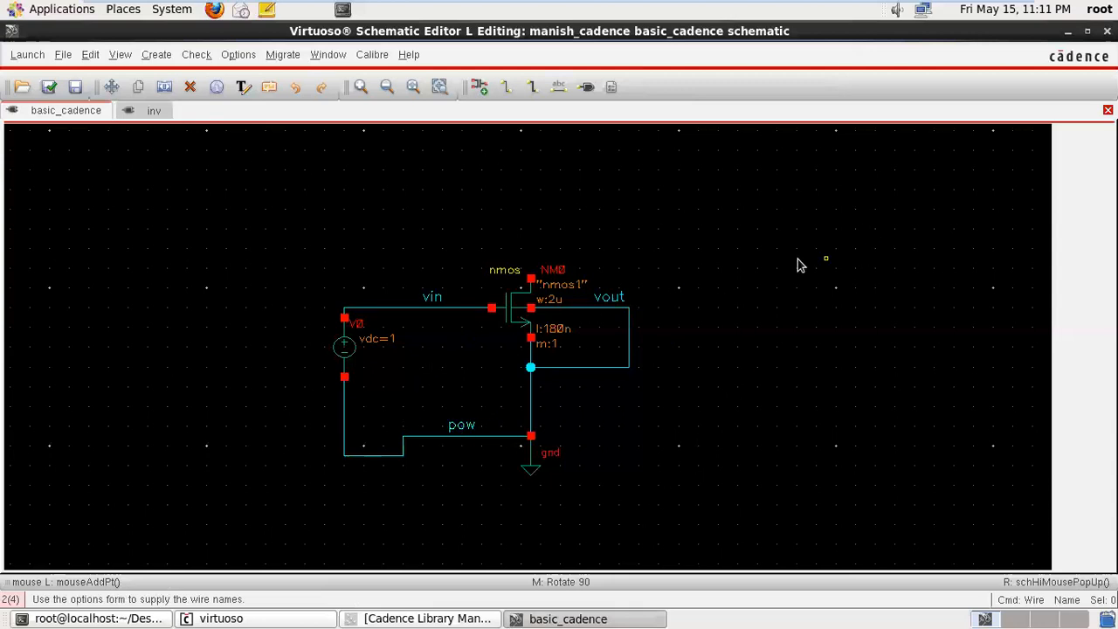
- Examine the options for creating a pin, without adding one
{"action": "left_click", "coordinate": [591, 94]}
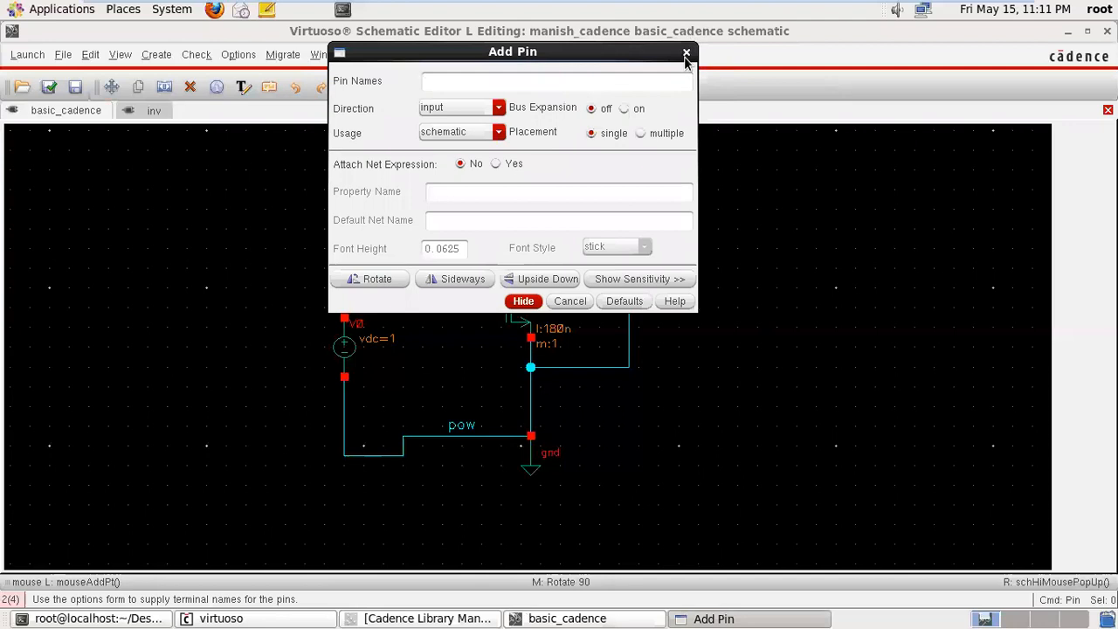
{"action": "left_click", "coordinate": [686, 53]}
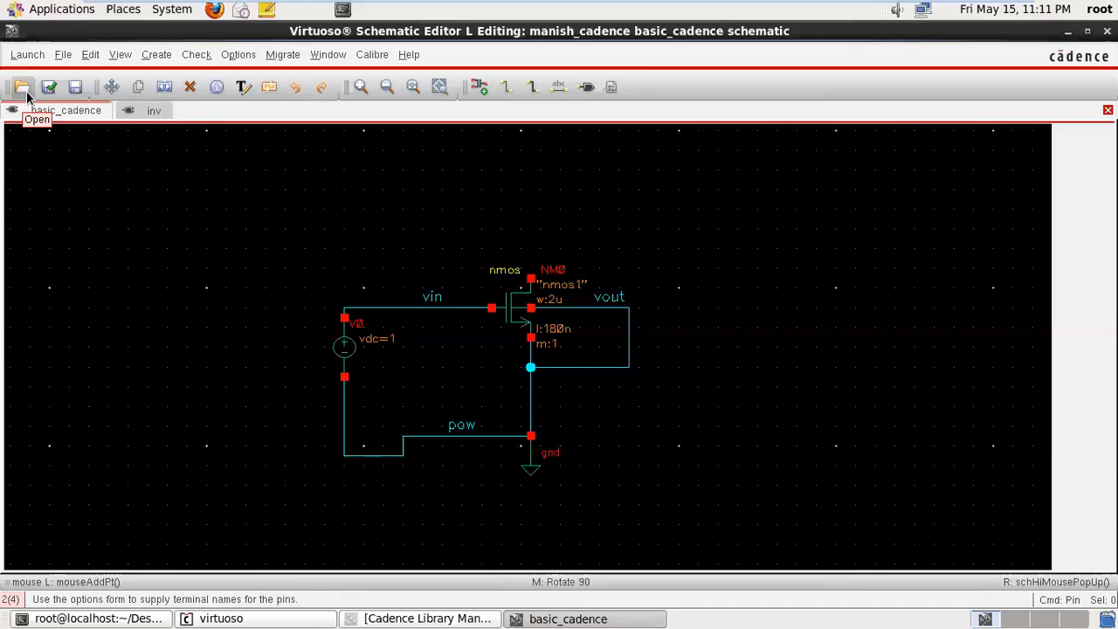
- Save the basic_cadence schematic and run Check and Save on it
{"action": "left_click", "coordinate": [74, 88]}
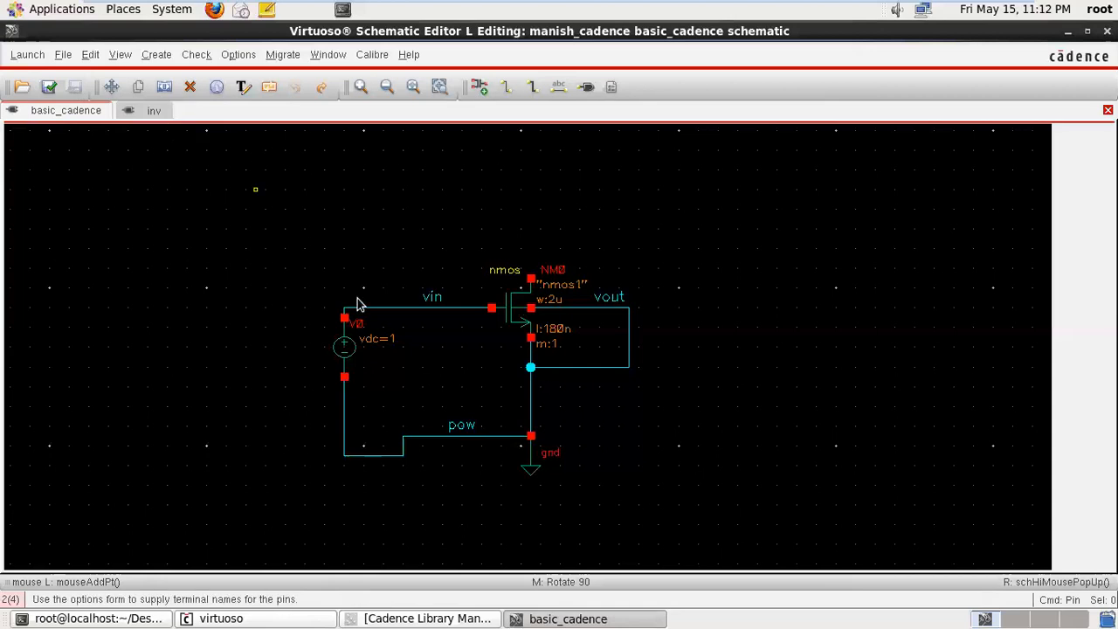
{"action": "left_click", "coordinate": [49, 88]}
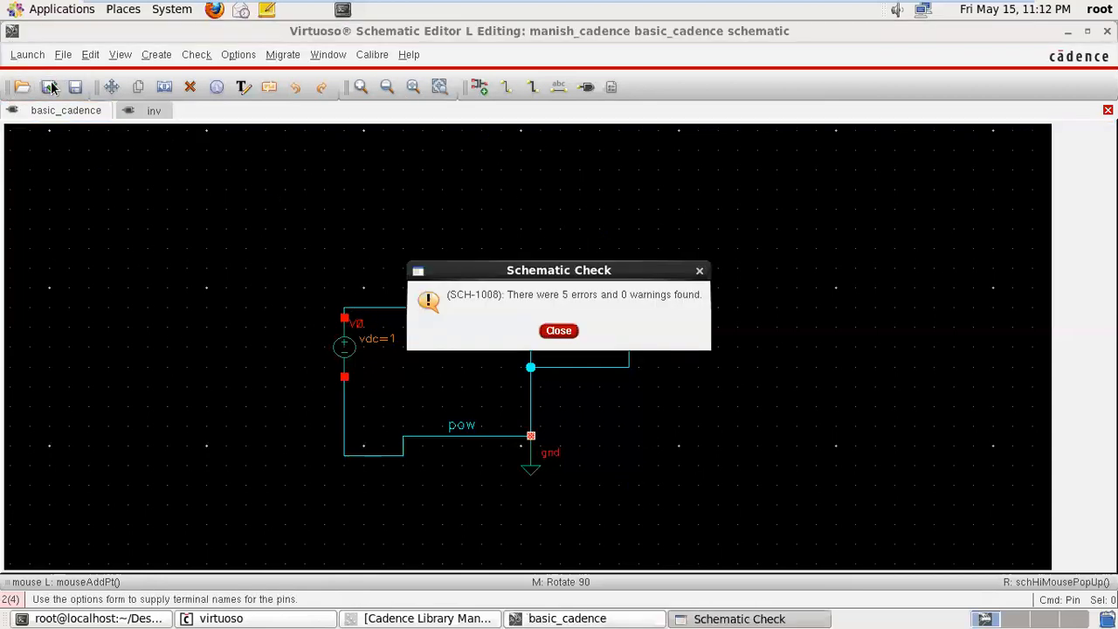
- Dismiss the check report and stretch the horizontal vin wire upward, above the nmos transistor
{"action": "left_click", "coordinate": [699, 272]}
{"action": "left_click", "coordinate": [648, 273]}
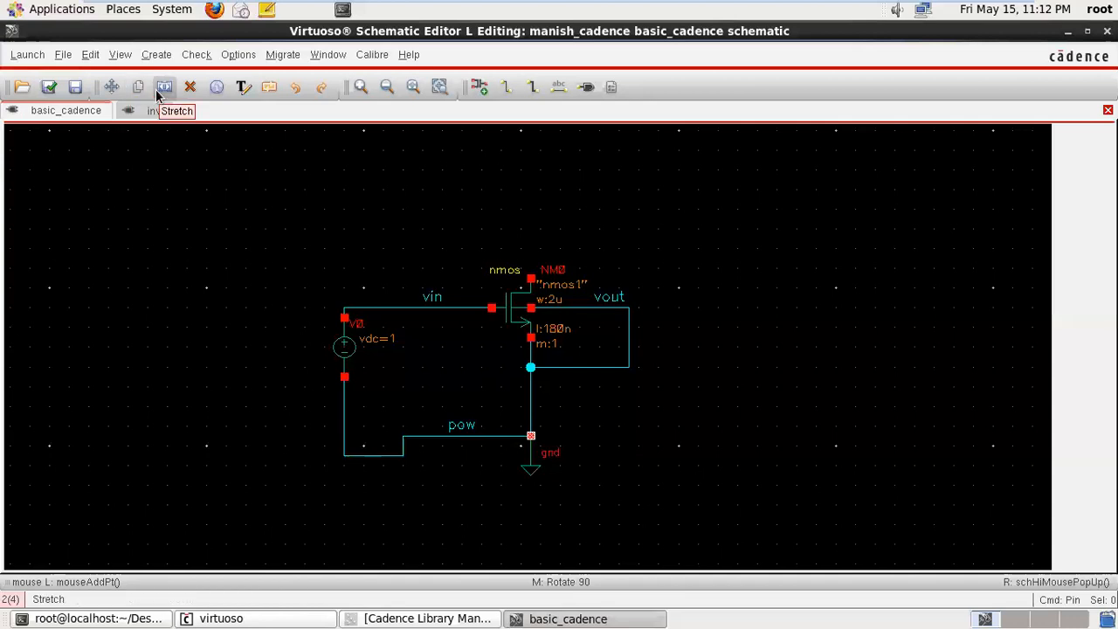
{"action": "left_click", "coordinate": [160, 91]}
{"action": "left_click", "coordinate": [398, 310]}
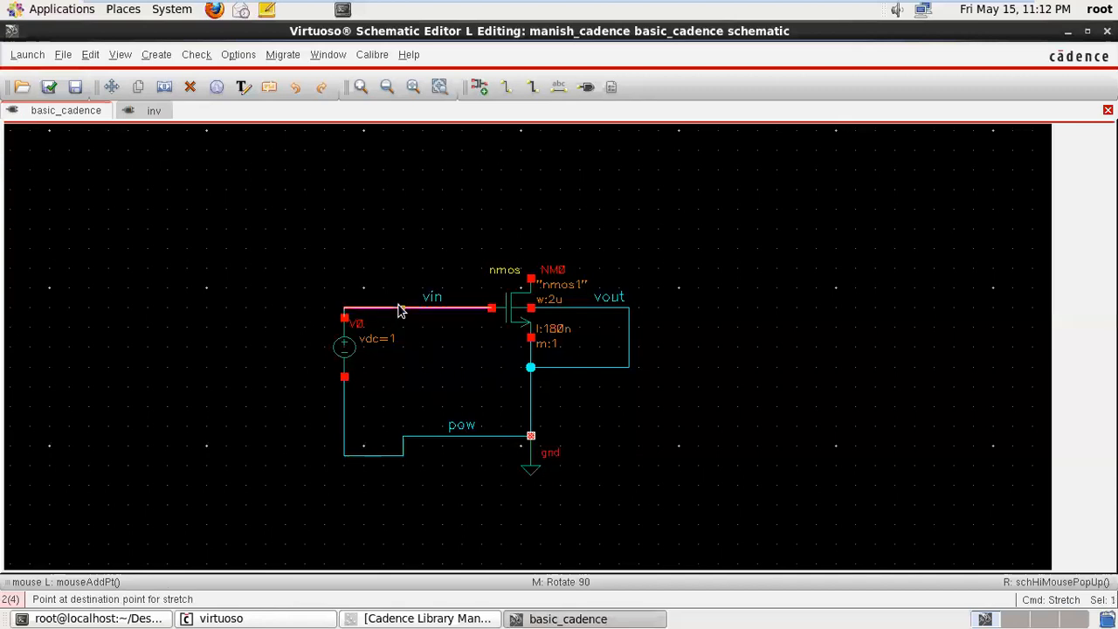
{"action": "left_click", "coordinate": [392, 213]}
- Delete the nmos transistor from the schematic and undo the deletion
{"action": "left_click", "coordinate": [190, 87]}
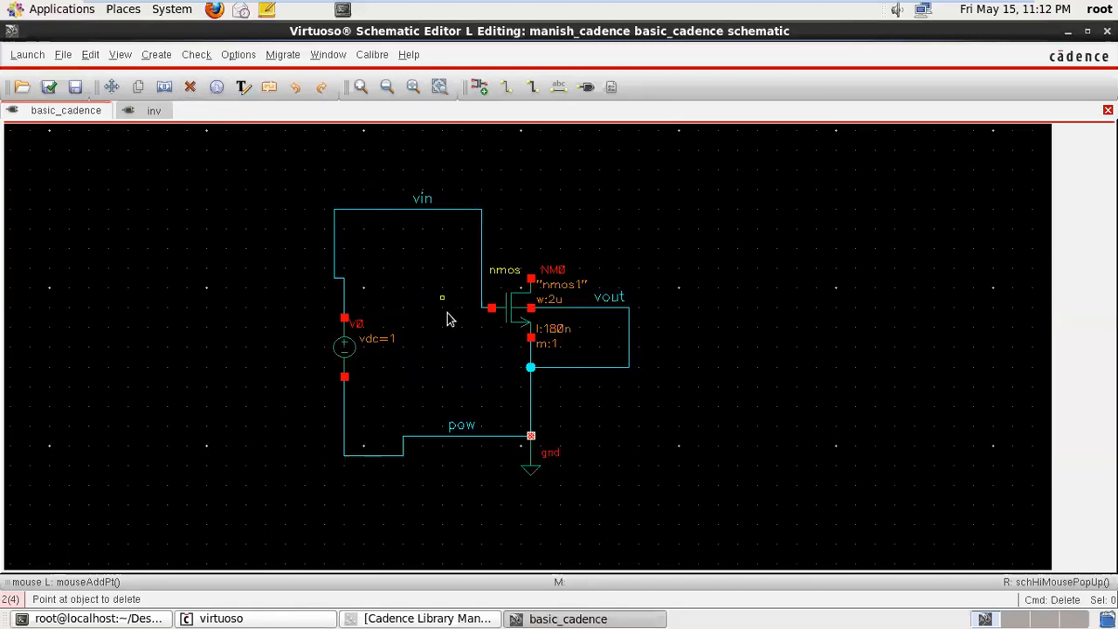
{"action": "left_click", "coordinate": [524, 323]}
{"action": "left_click", "coordinate": [190, 88]}
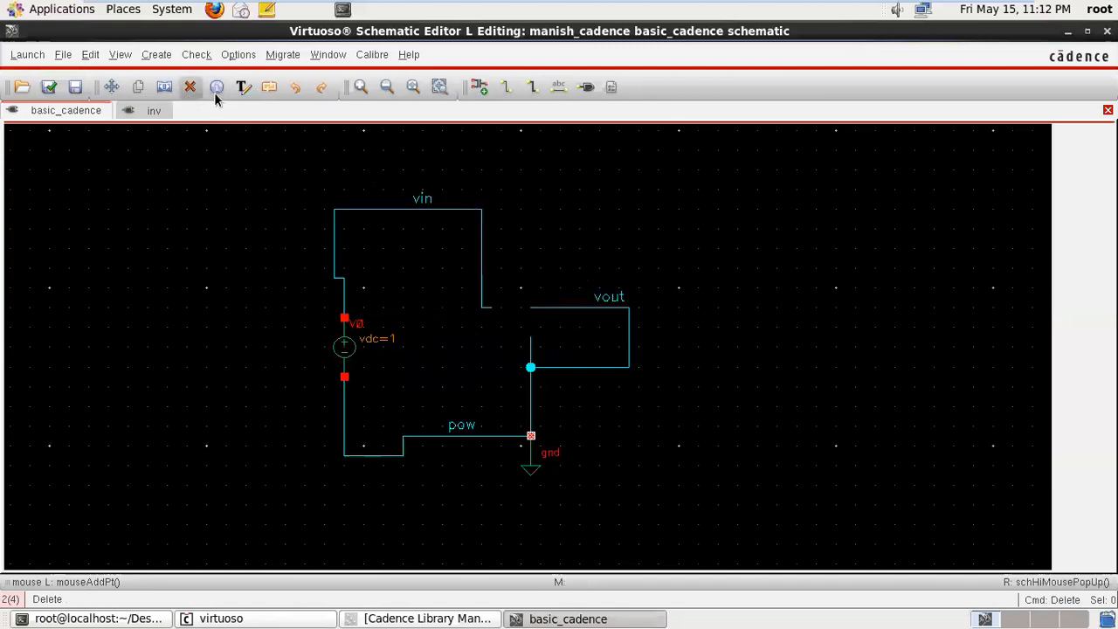
{"action": "left_click", "coordinate": [295, 88]}
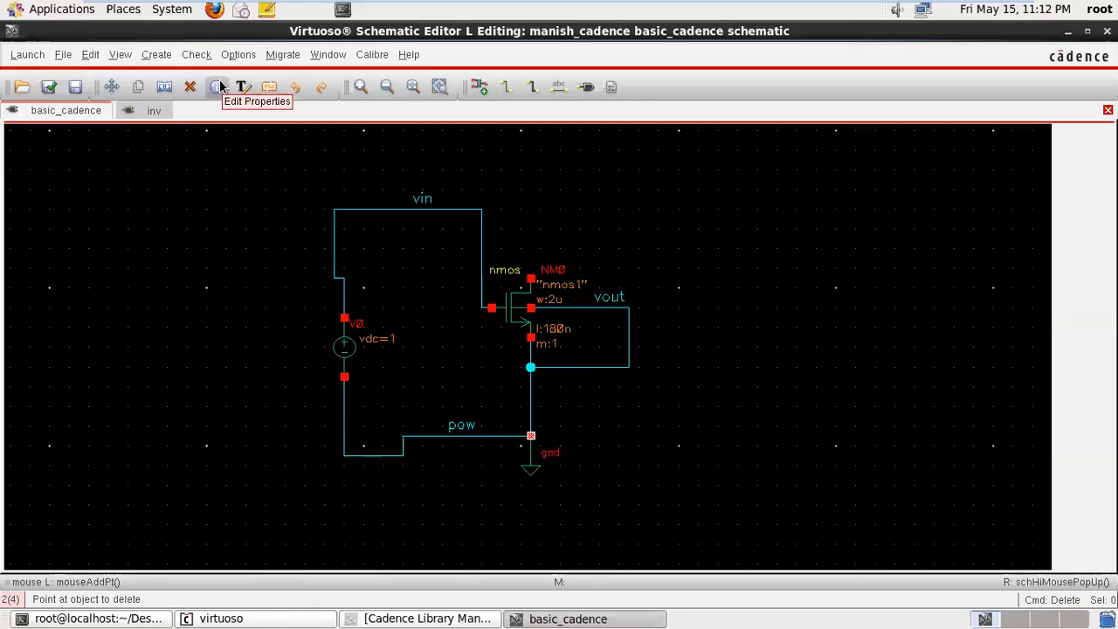
{"action": "left_click", "coordinate": [218, 87]}
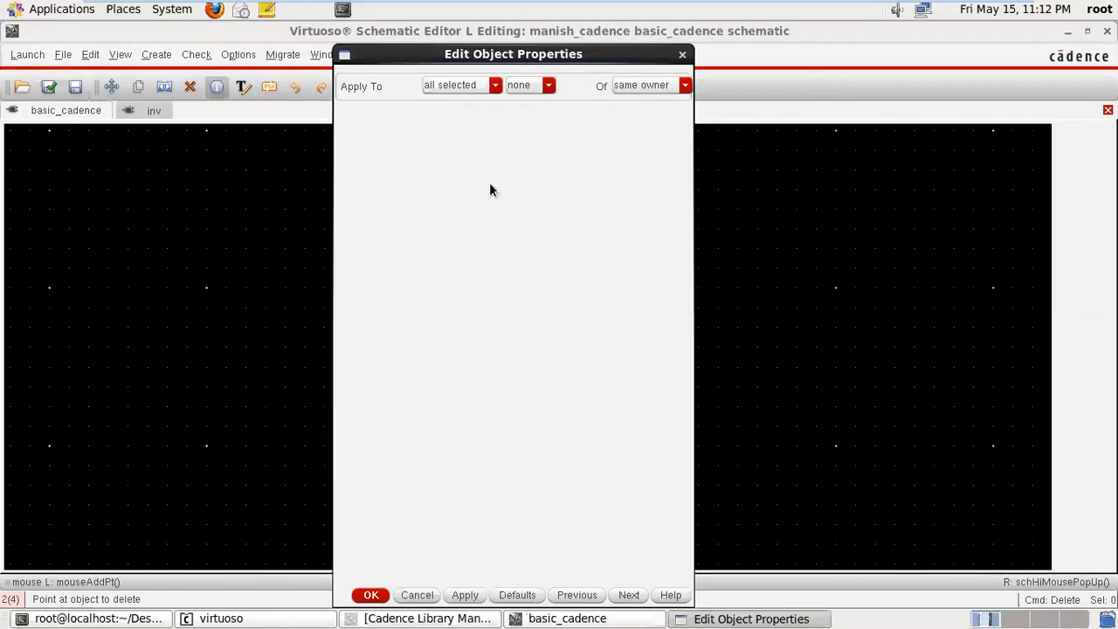
{"action": "left_click", "coordinate": [371, 595]}
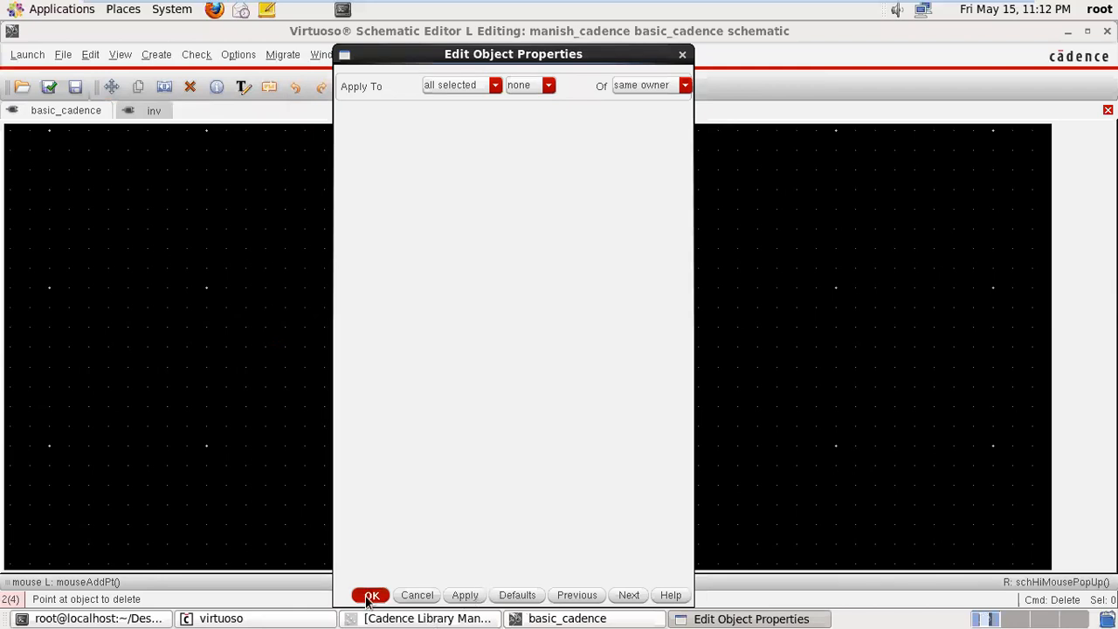
{"action": "left_click", "coordinate": [520, 339]}
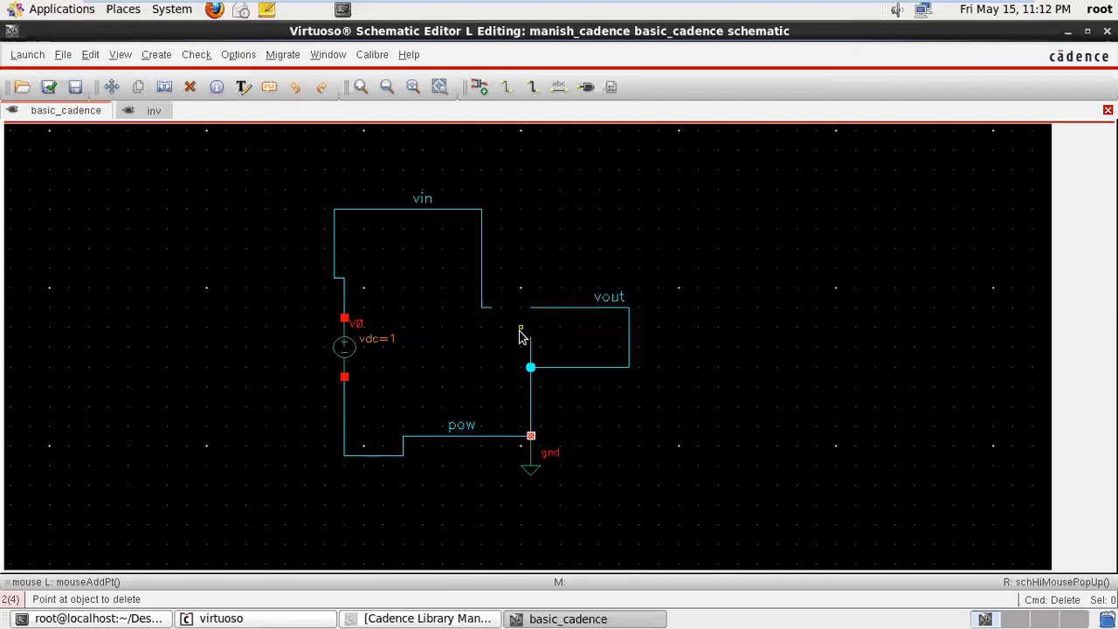
{"action": "left_click", "coordinate": [294, 87]}
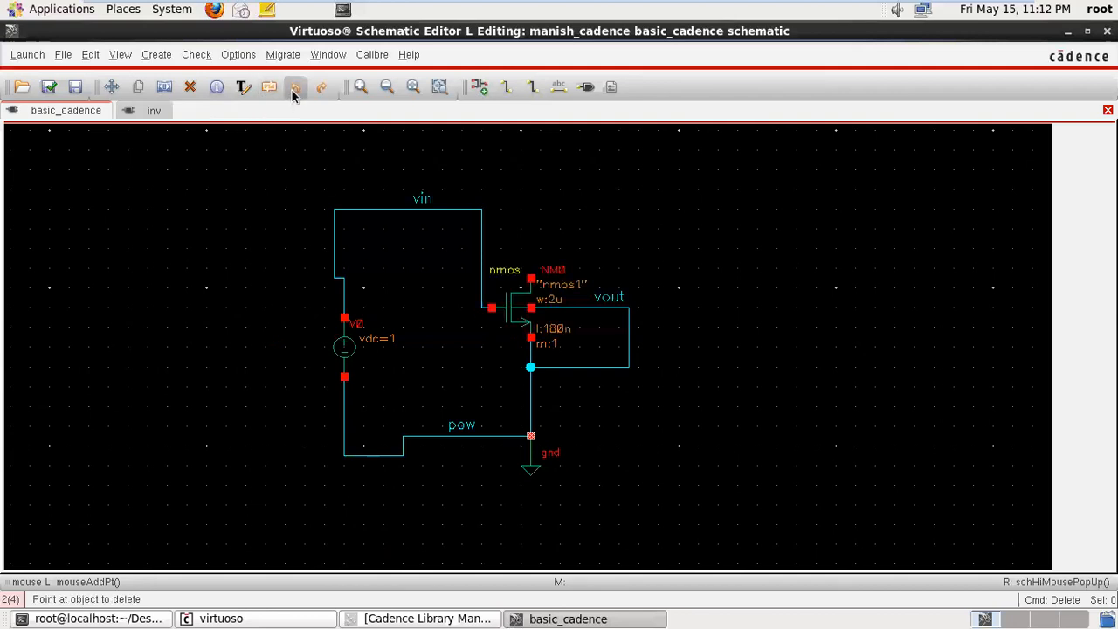
{"action": "key", "text": "Escape"}
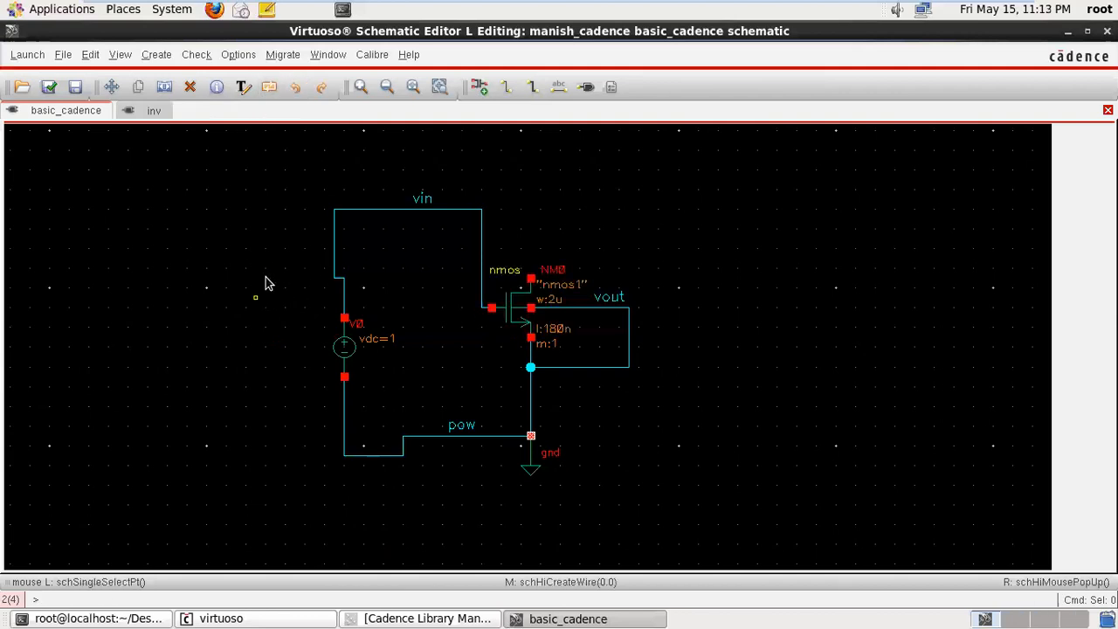
{"action": "left_click", "coordinate": [225, 89]}
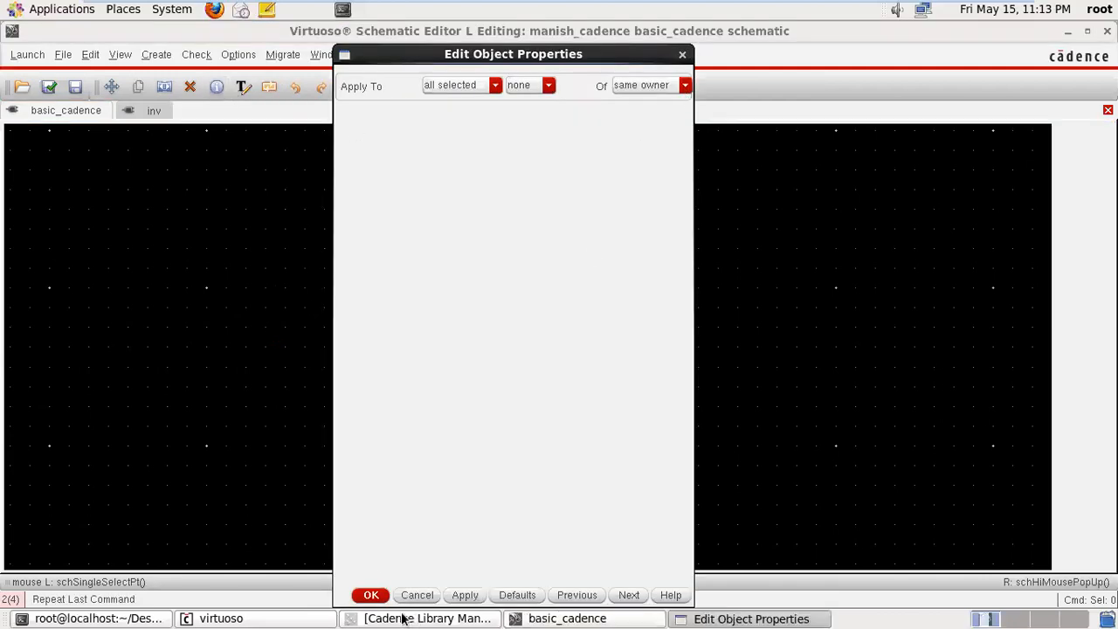
{"action": "left_click", "coordinate": [370, 595]}
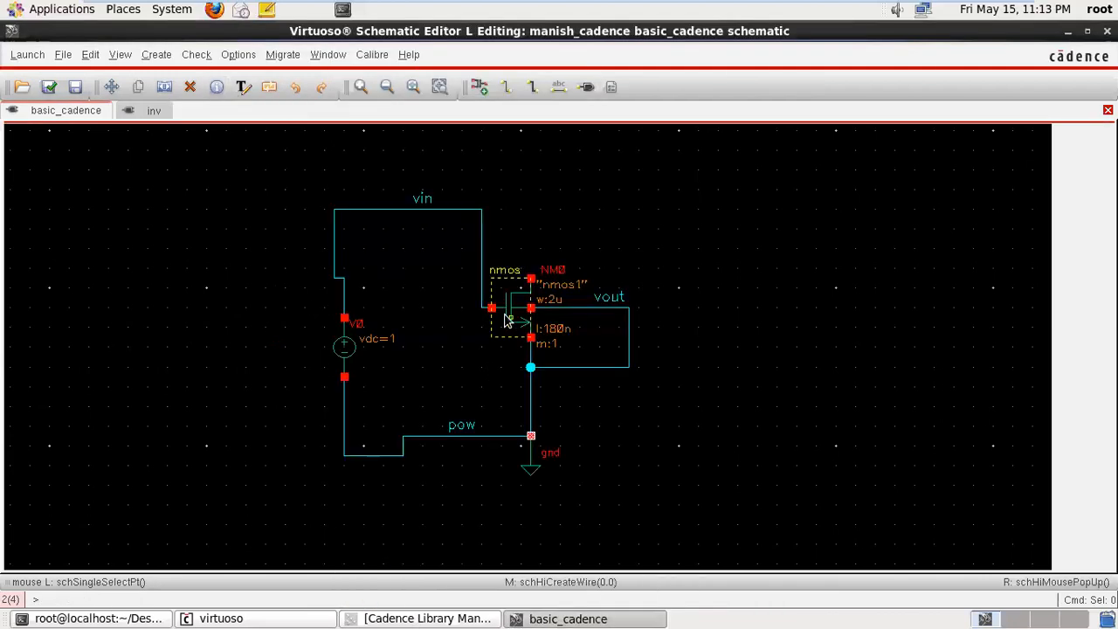
- Examine the object properties of the nmos transistor without changing any of them
{"action": "left_click", "coordinate": [505, 320]}
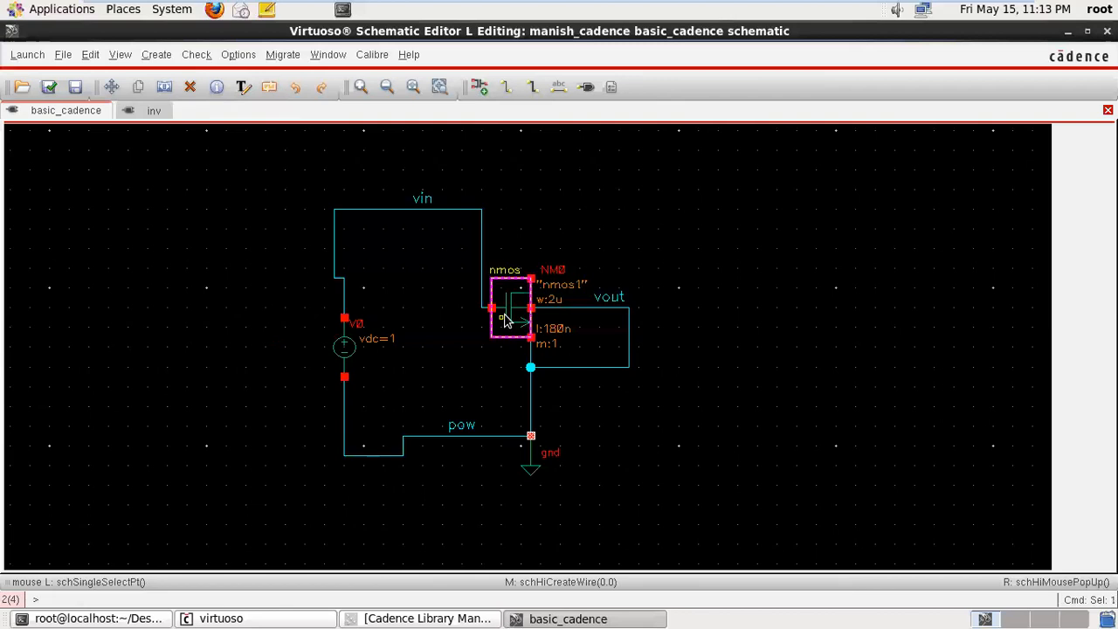
{"action": "left_click", "coordinate": [214, 91]}
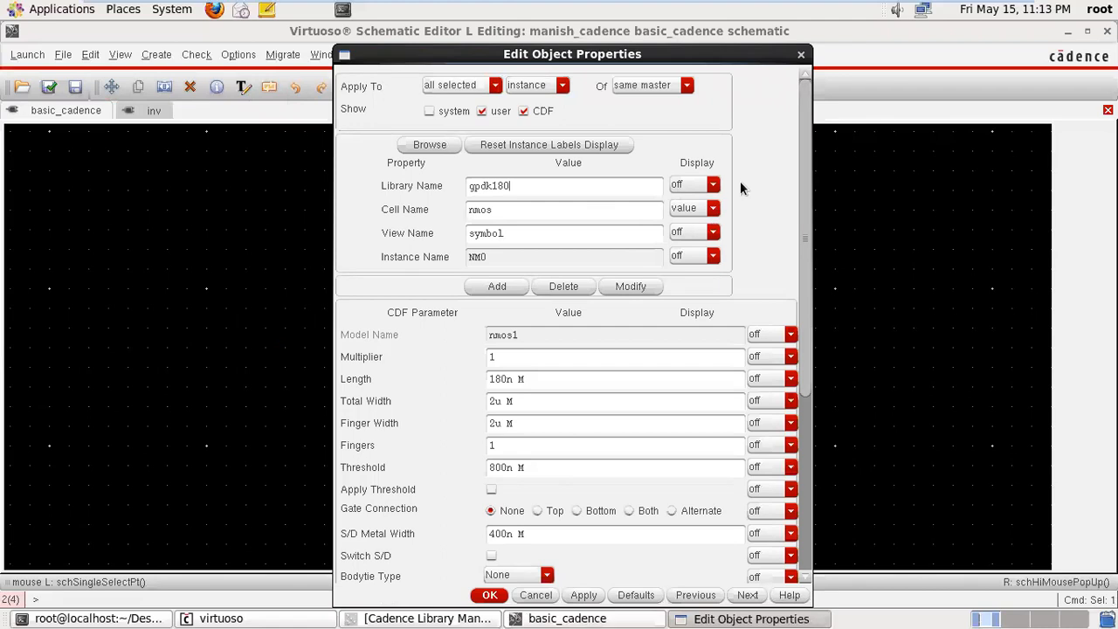
{"action": "left_click", "coordinate": [800, 55]}
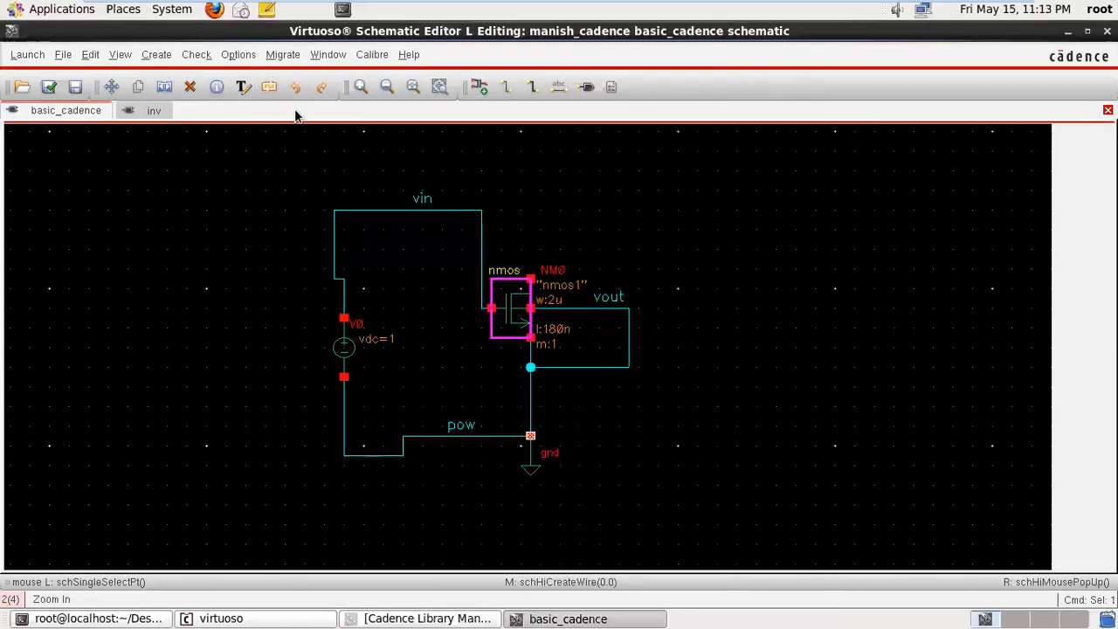
- Examine the Add Instance form without placing an instance
{"action": "left_click", "coordinate": [243, 89]}
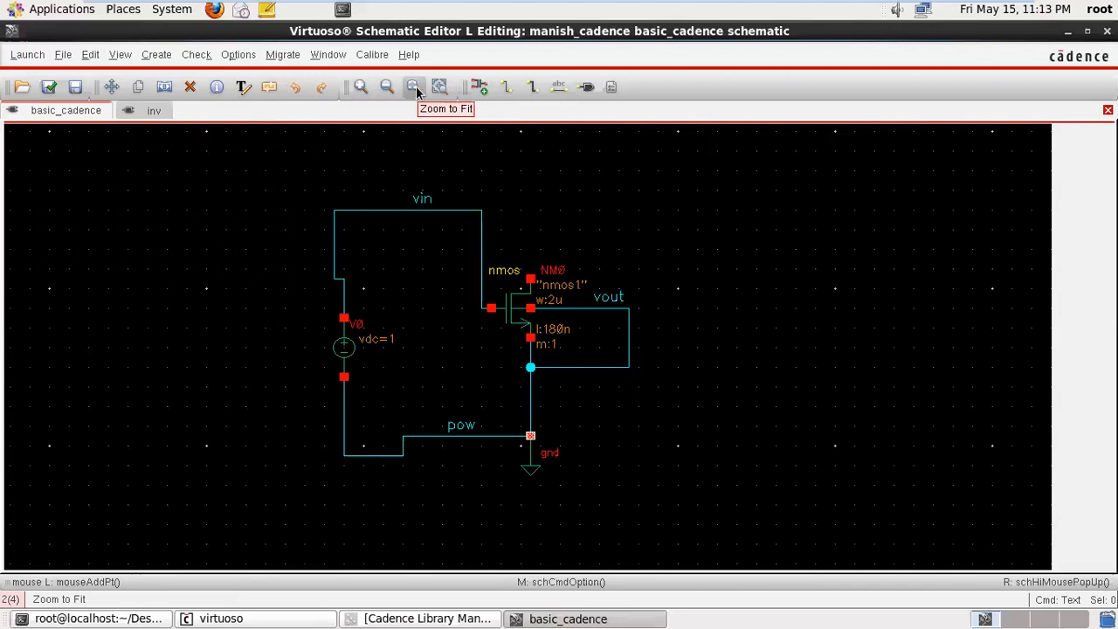
{"action": "left_click", "coordinate": [472, 91]}
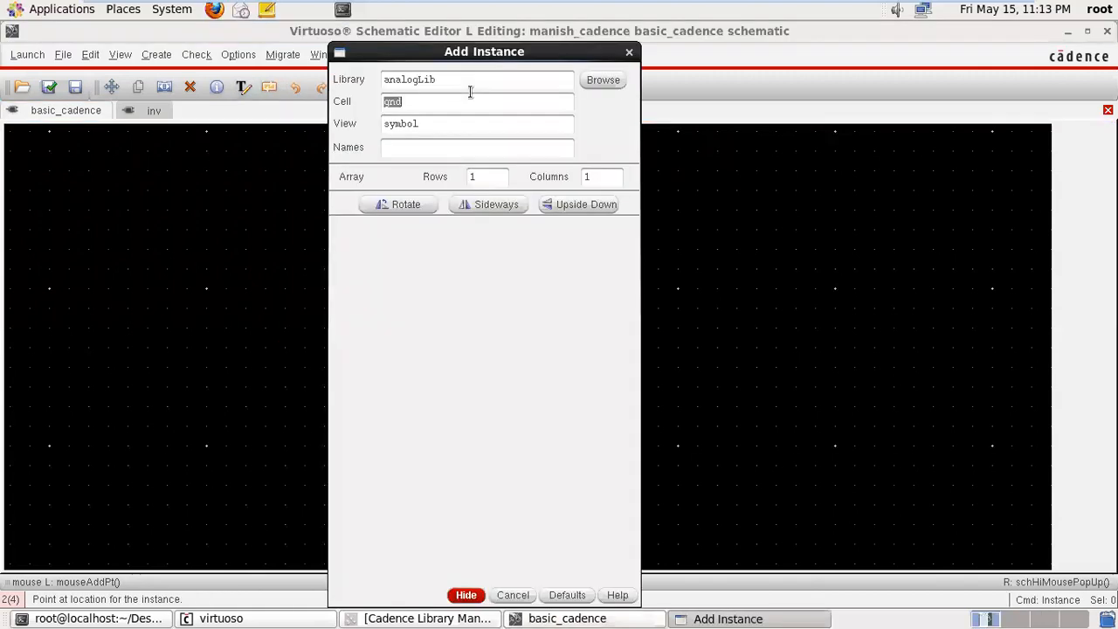
{"action": "left_click", "coordinate": [628, 54]}
{"action": "key", "text": "F3"}
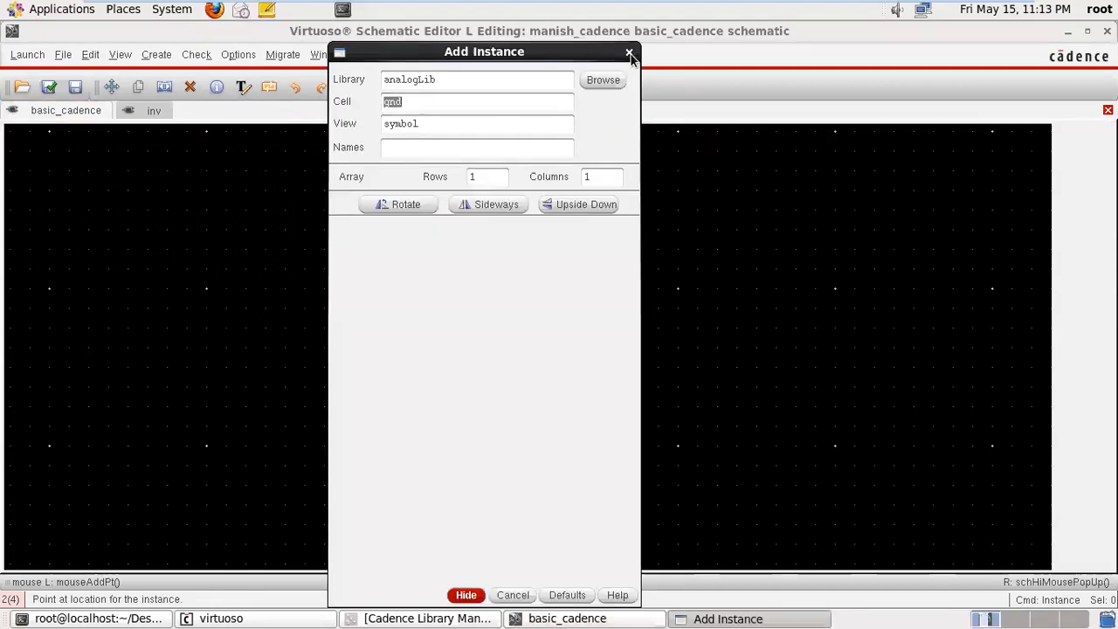
{"action": "left_click", "coordinate": [629, 54]}
{"action": "left_click", "coordinate": [481, 88]}
{"action": "left_click", "coordinate": [629, 53]}
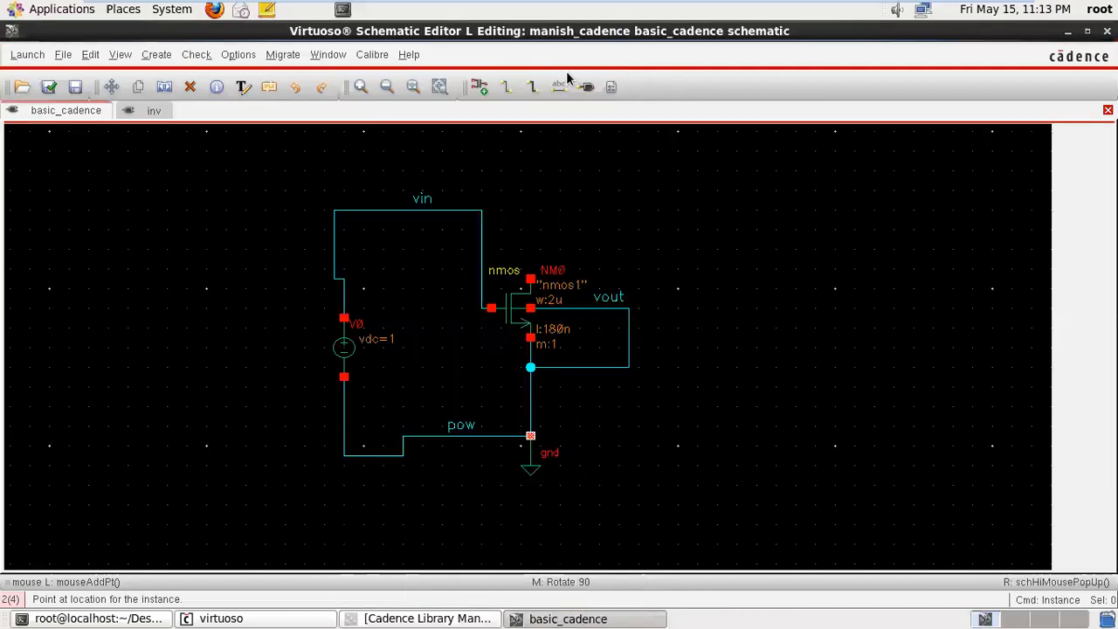
{"action": "left_click", "coordinate": [506, 90]}
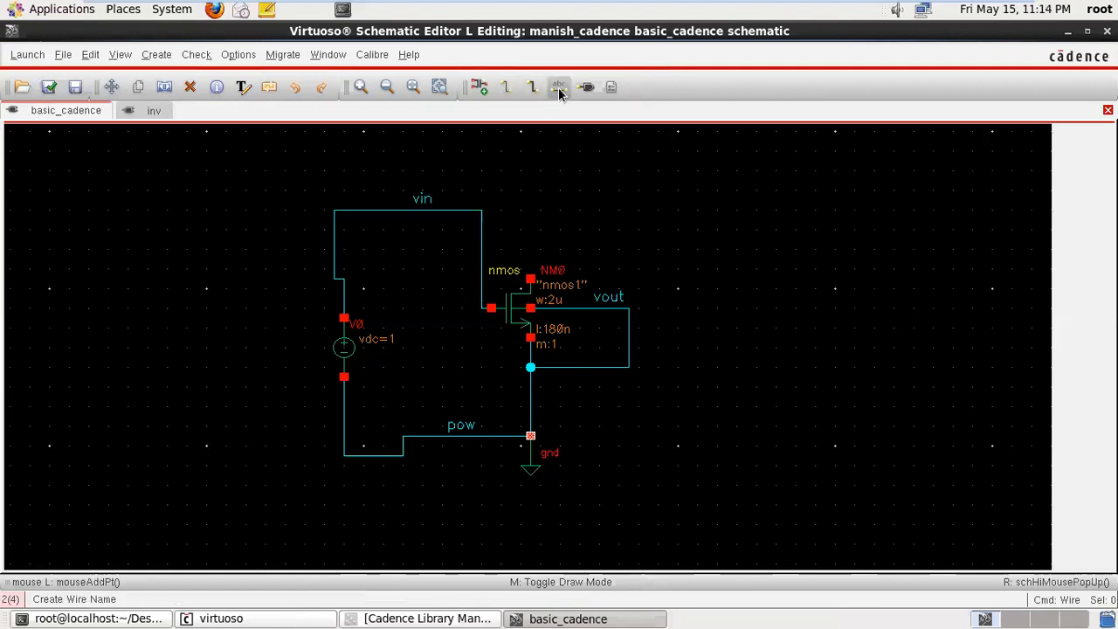
{"action": "left_click", "coordinate": [62, 56]}
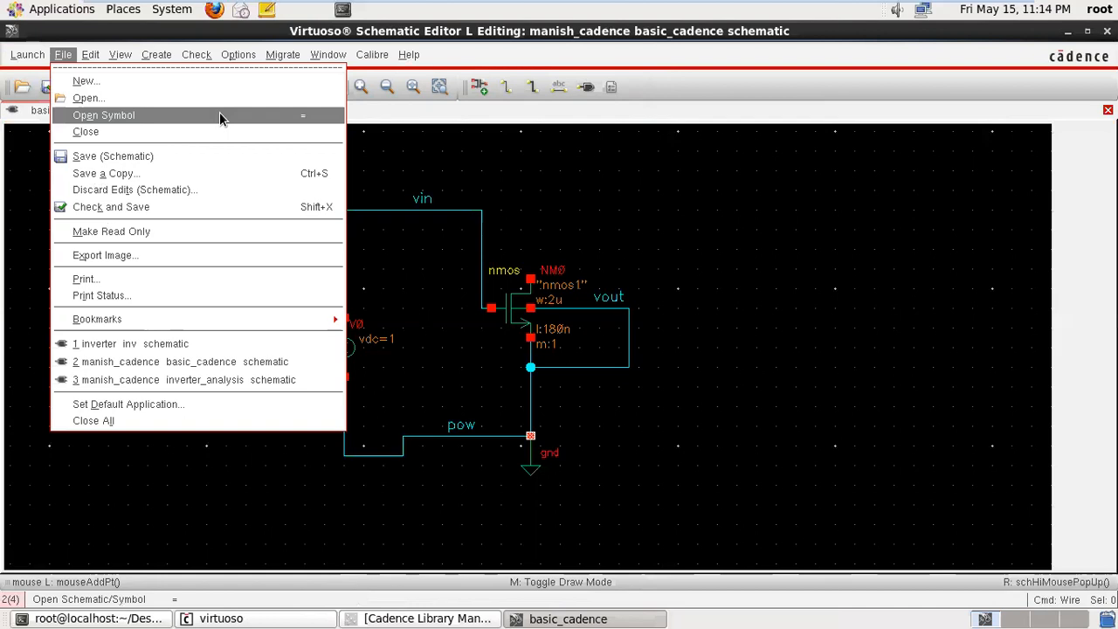
{"action": "left_click", "coordinate": [429, 143]}
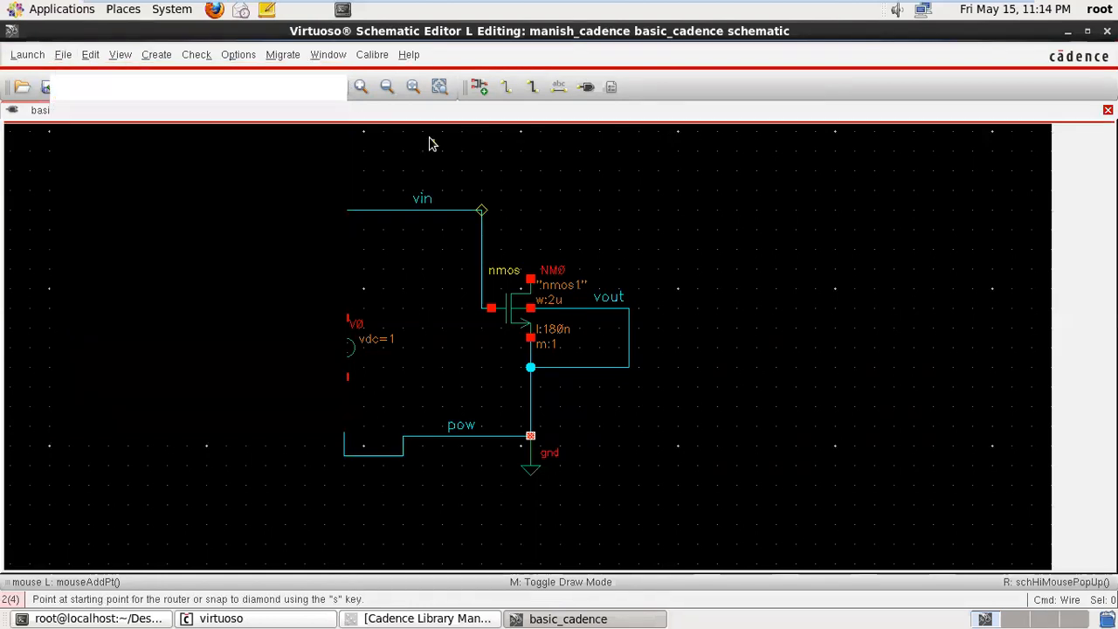
{"action": "left_click", "coordinate": [119, 54]}
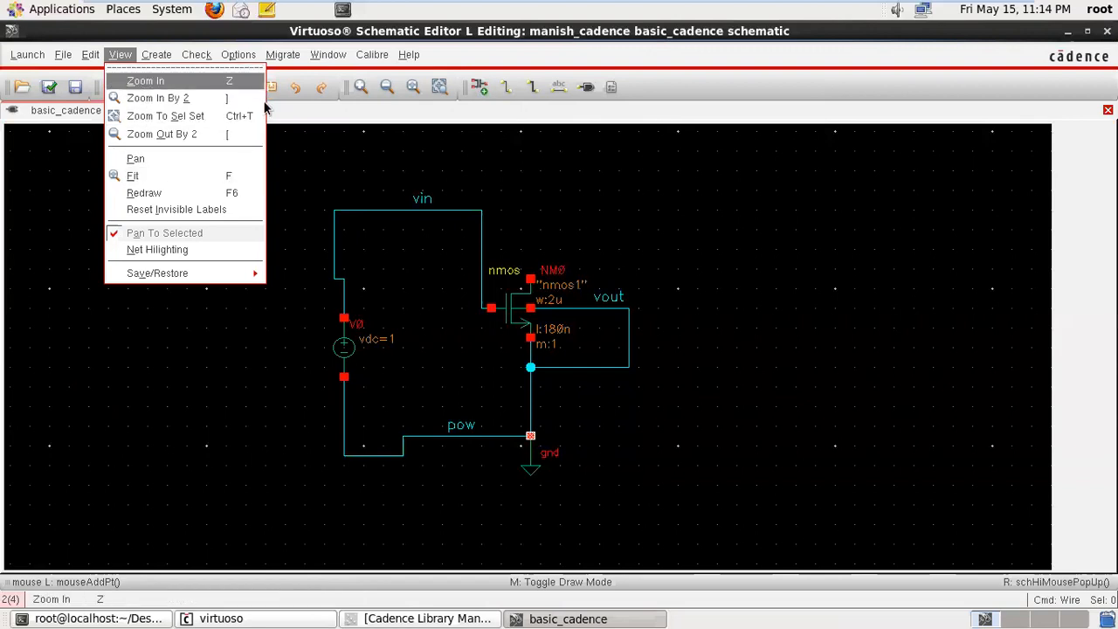
{"action": "left_click", "coordinate": [298, 171]}
{"action": "key", "text": "Escape"}
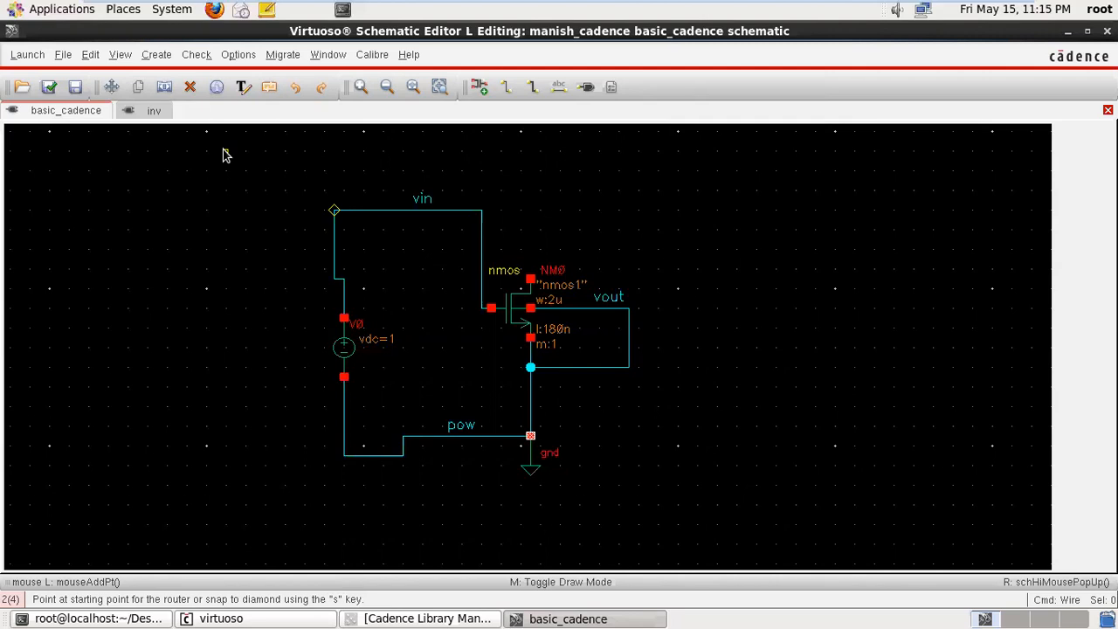
{"action": "key", "text": "f"}
{"action": "mouse_move", "coordinate": [908, 5]}
{"action": "mouse_move", "coordinate": [1037, 5]}
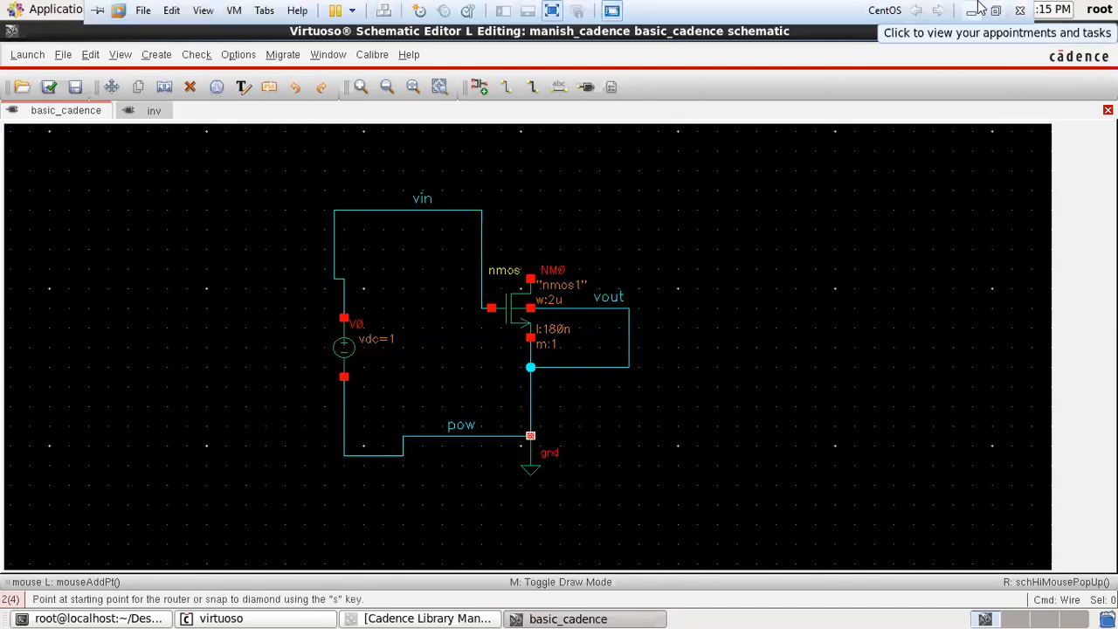